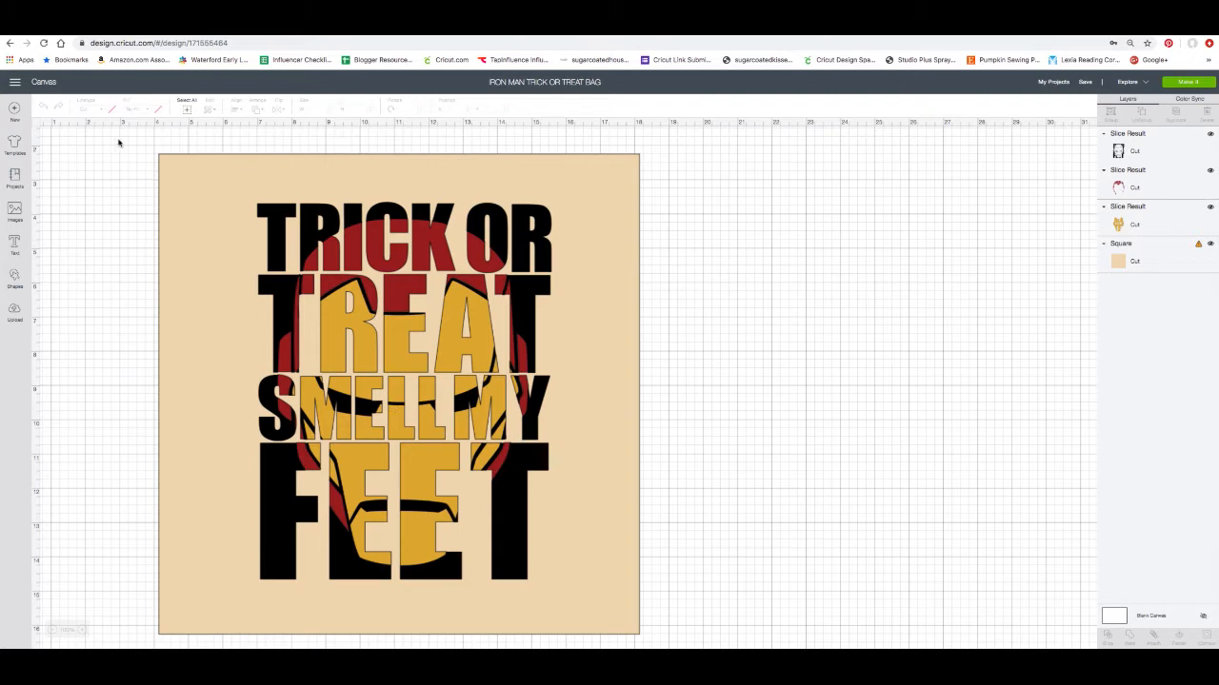
Step: Clear the canvas by deleting the whole existing Iron Man trick or treat design
drag(118, 140, 767, 600)
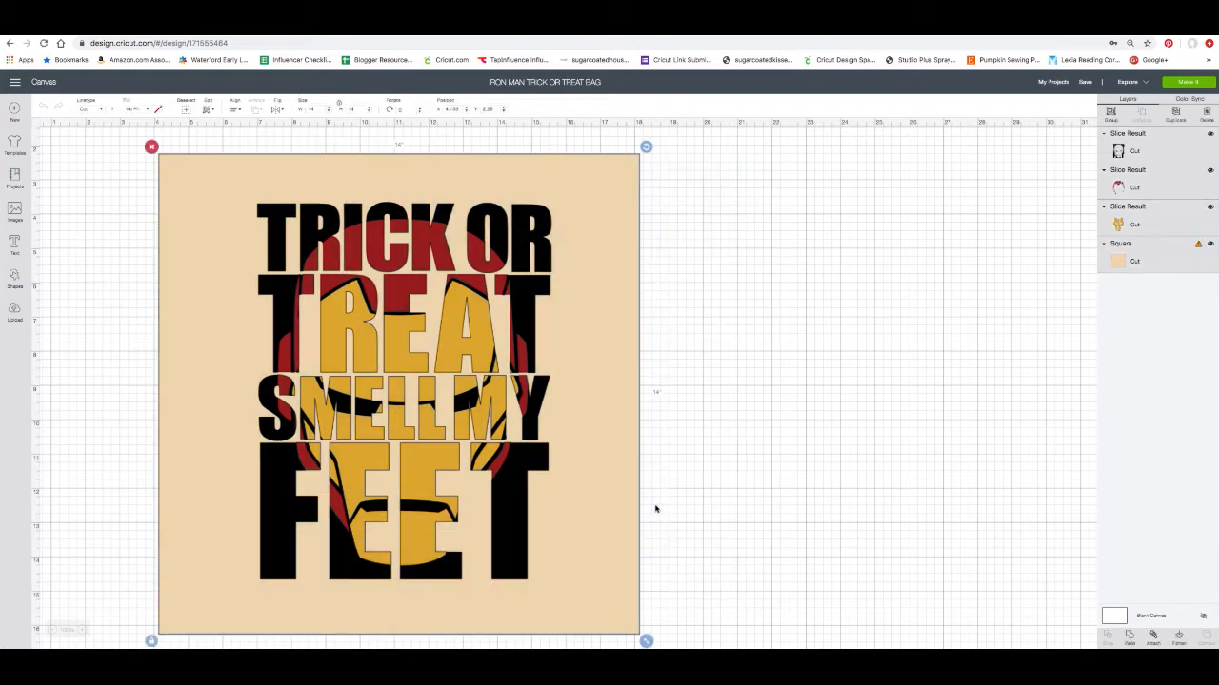
key(Delete)
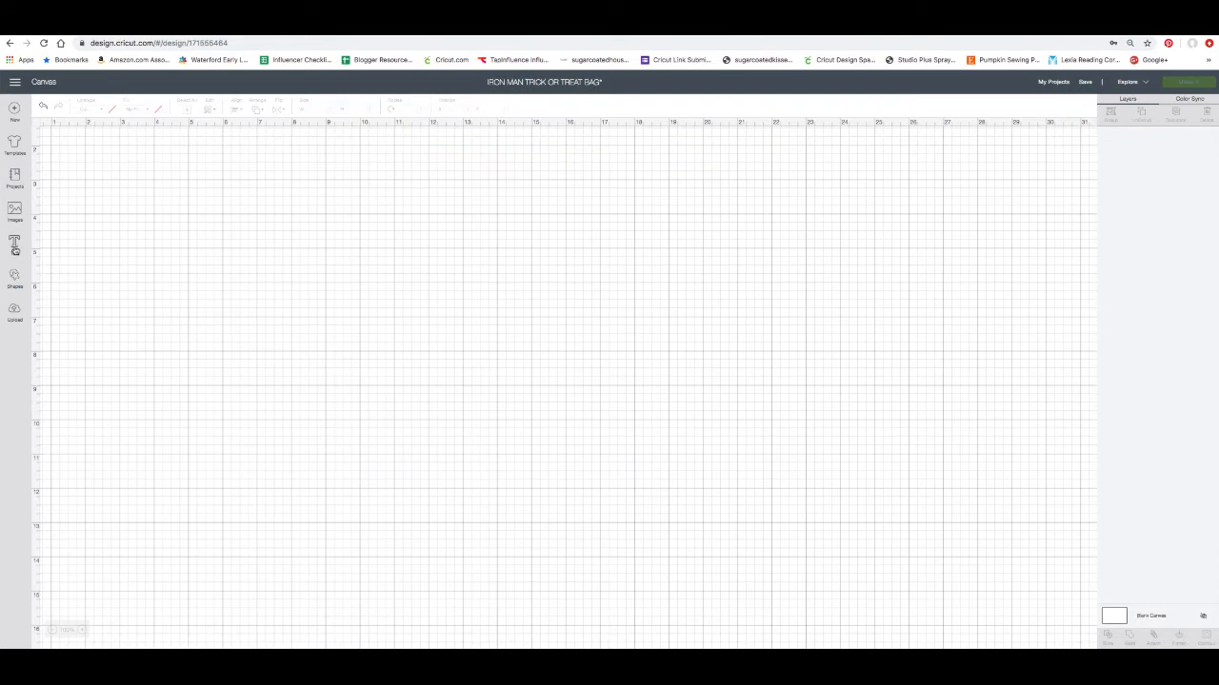
Step: Add a new text box and set its font to Impact
click(14, 244)
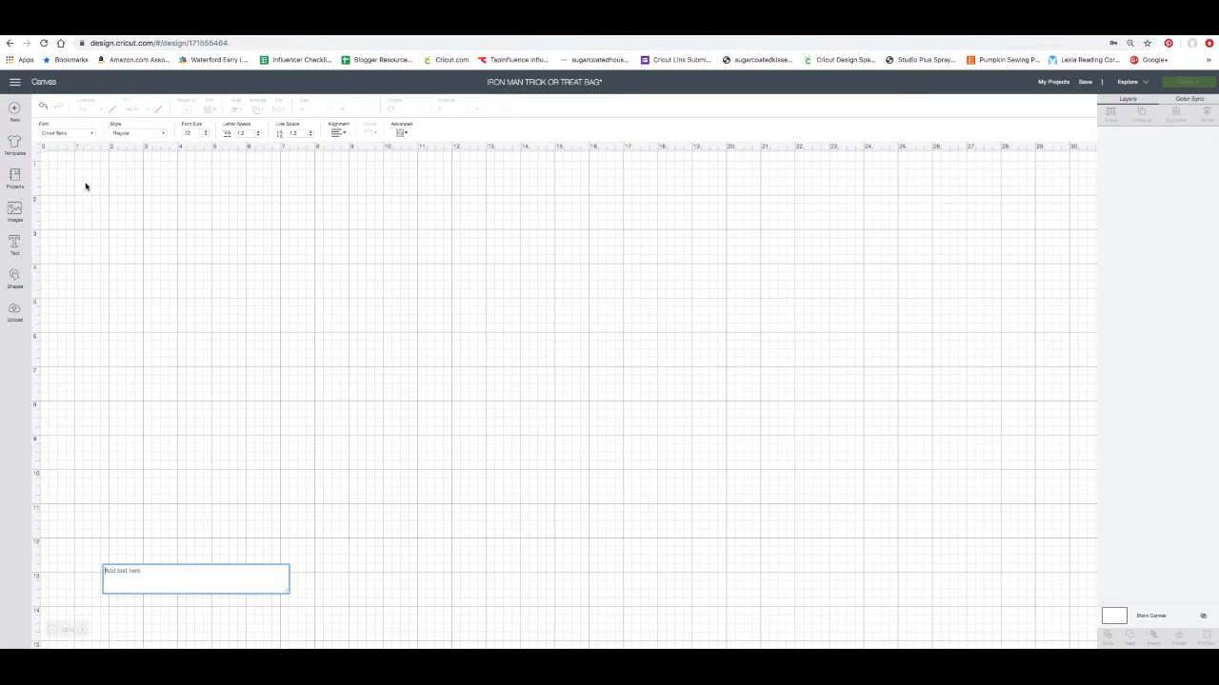
click(93, 136)
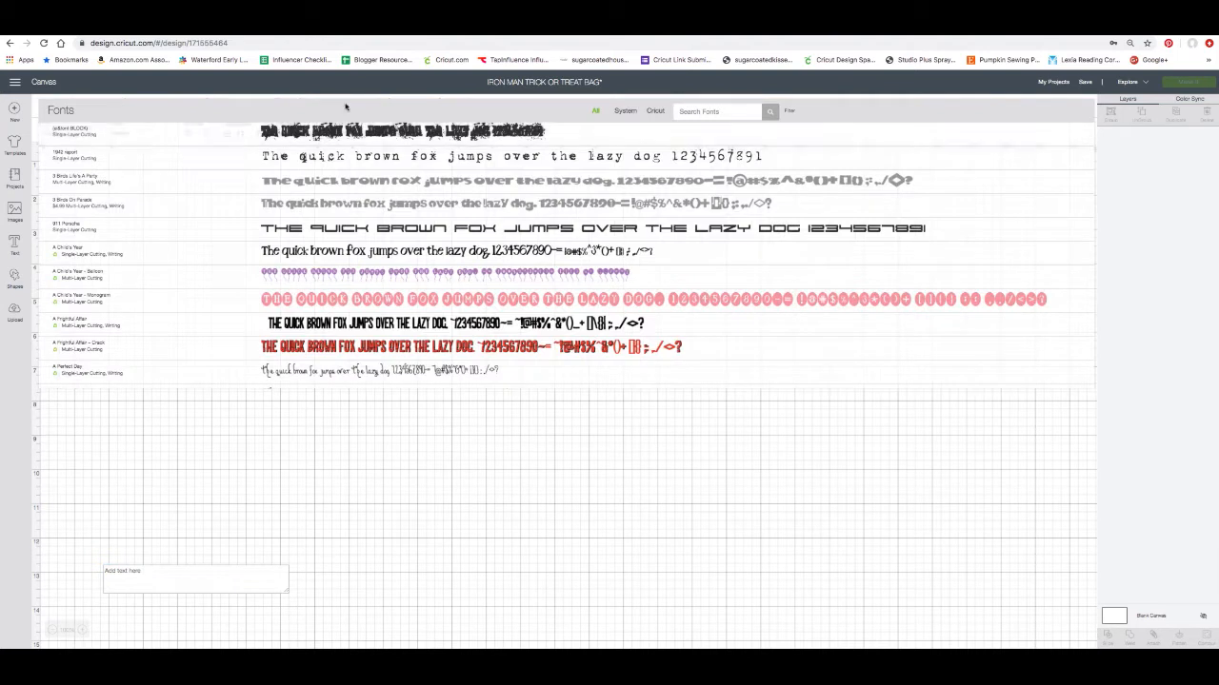
click(688, 111)
text(impa)
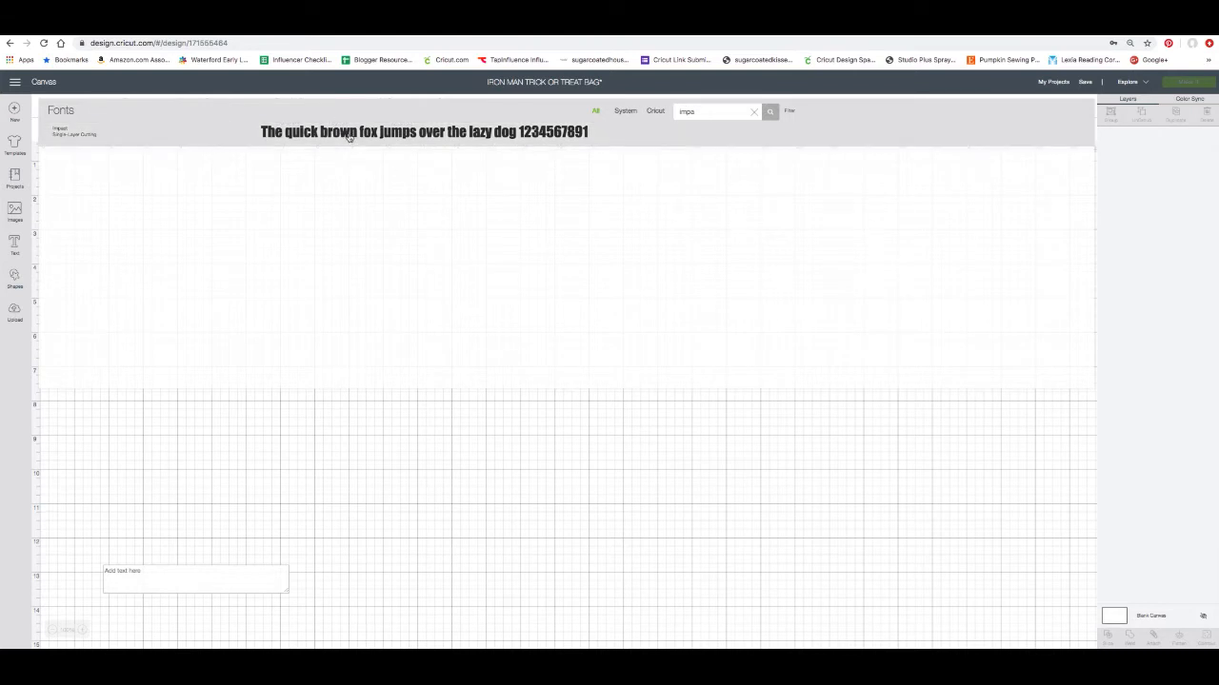
click(349, 137)
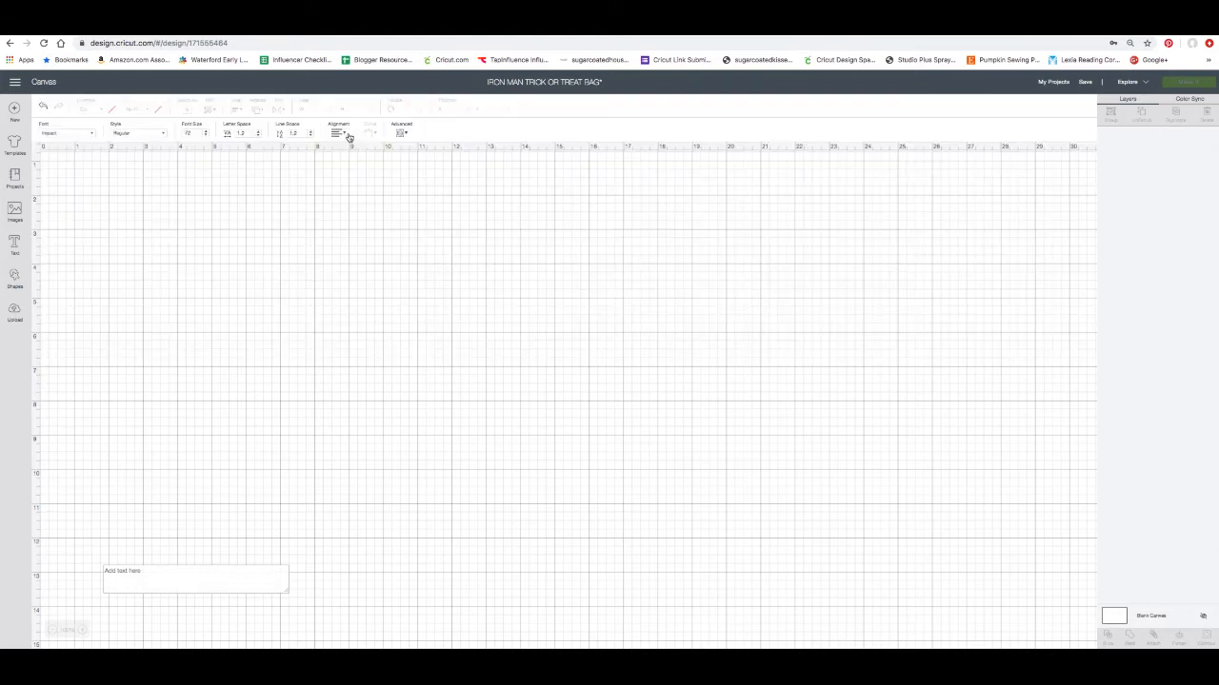
Step: Enter the text on four lines: TRICK OR, TREAT, SMELL MY, FEET
click(122, 575)
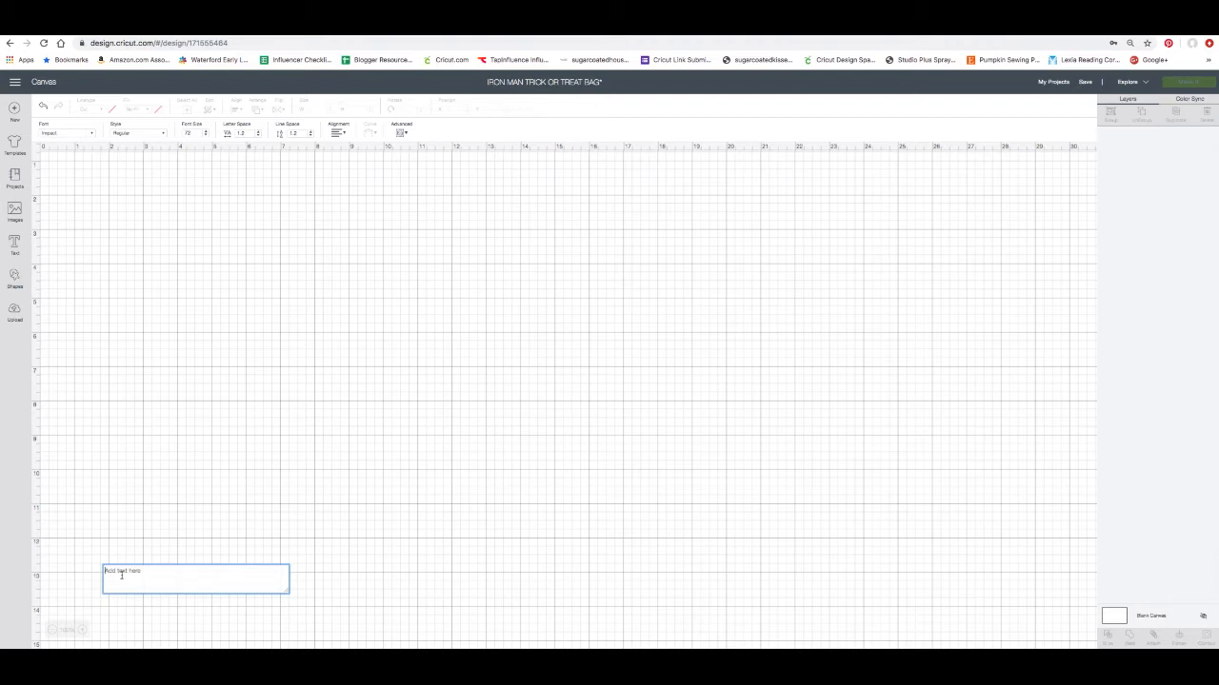
text(TI)
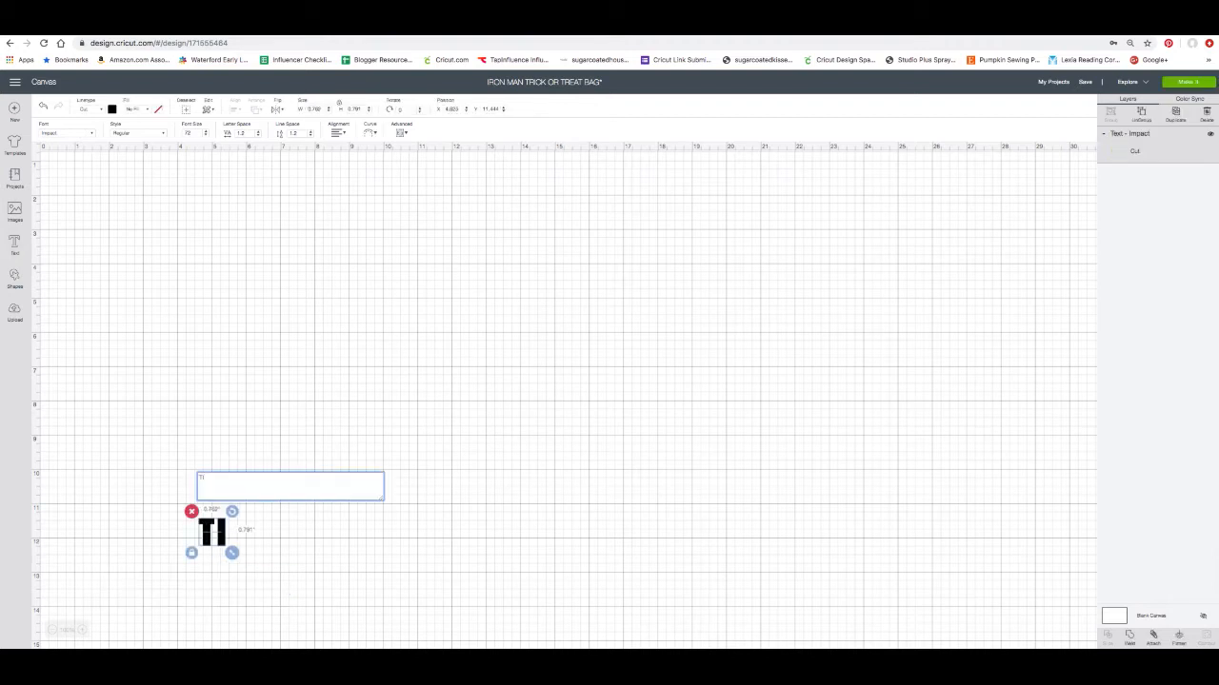
key(BackSpace)
text(RICK)
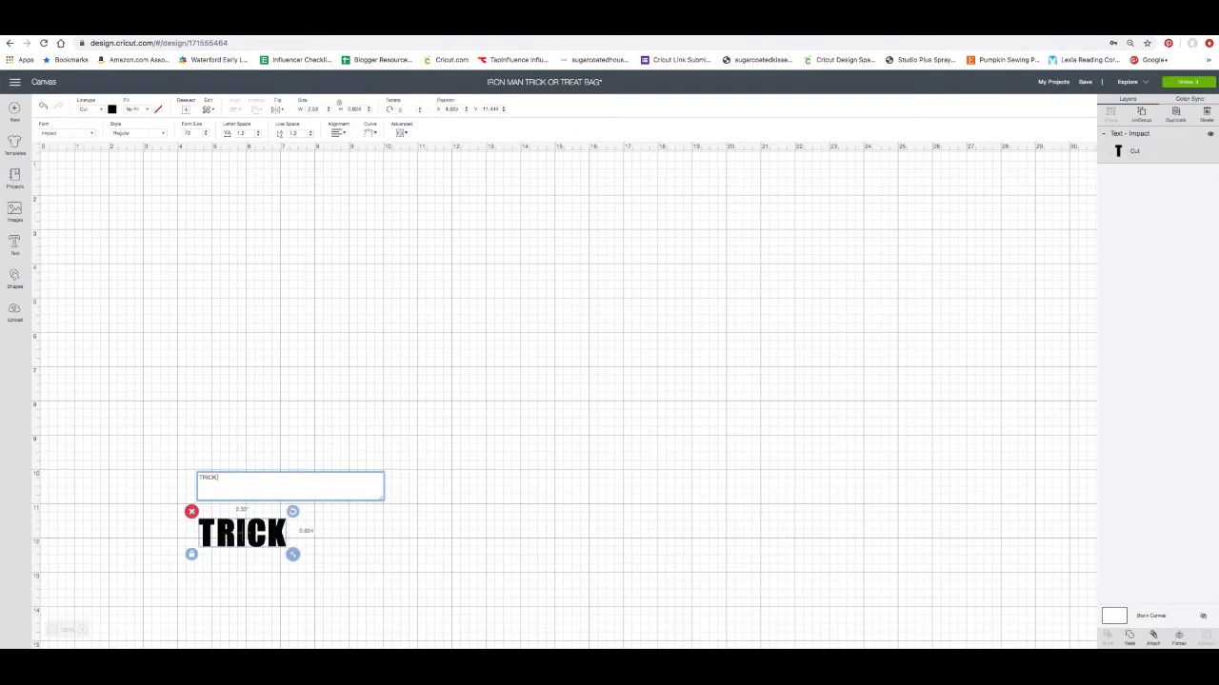
text( OR )
text(TREAT)
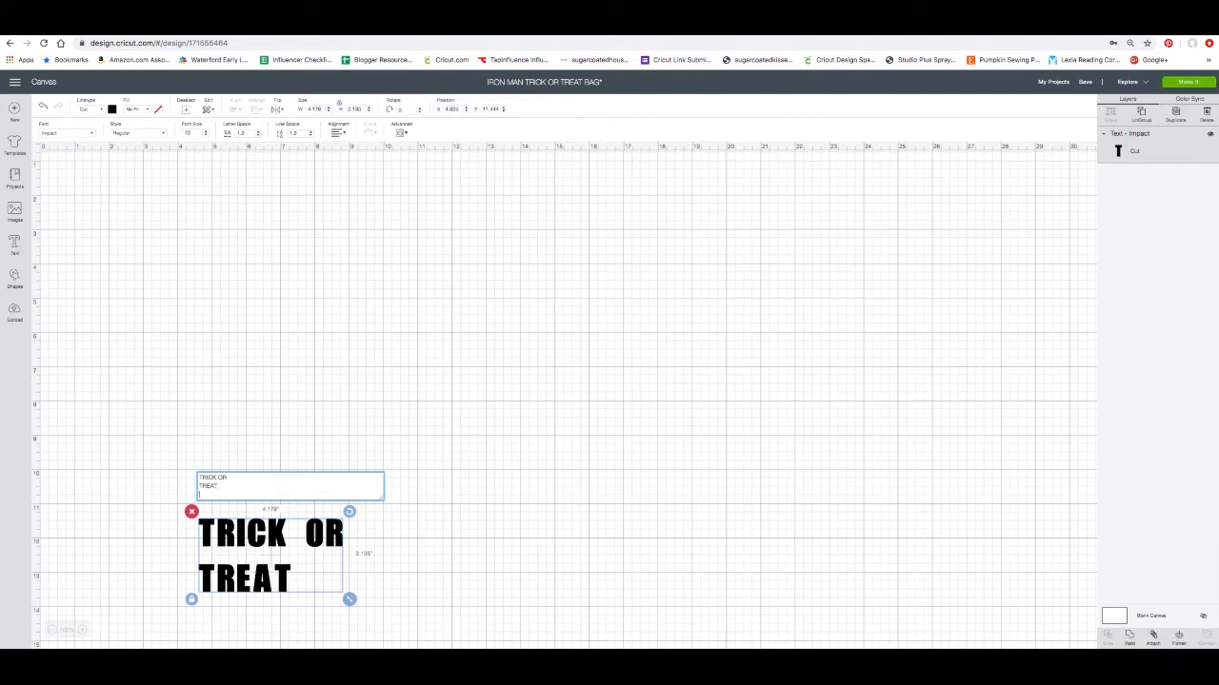
key(Return)
text(SMELL)
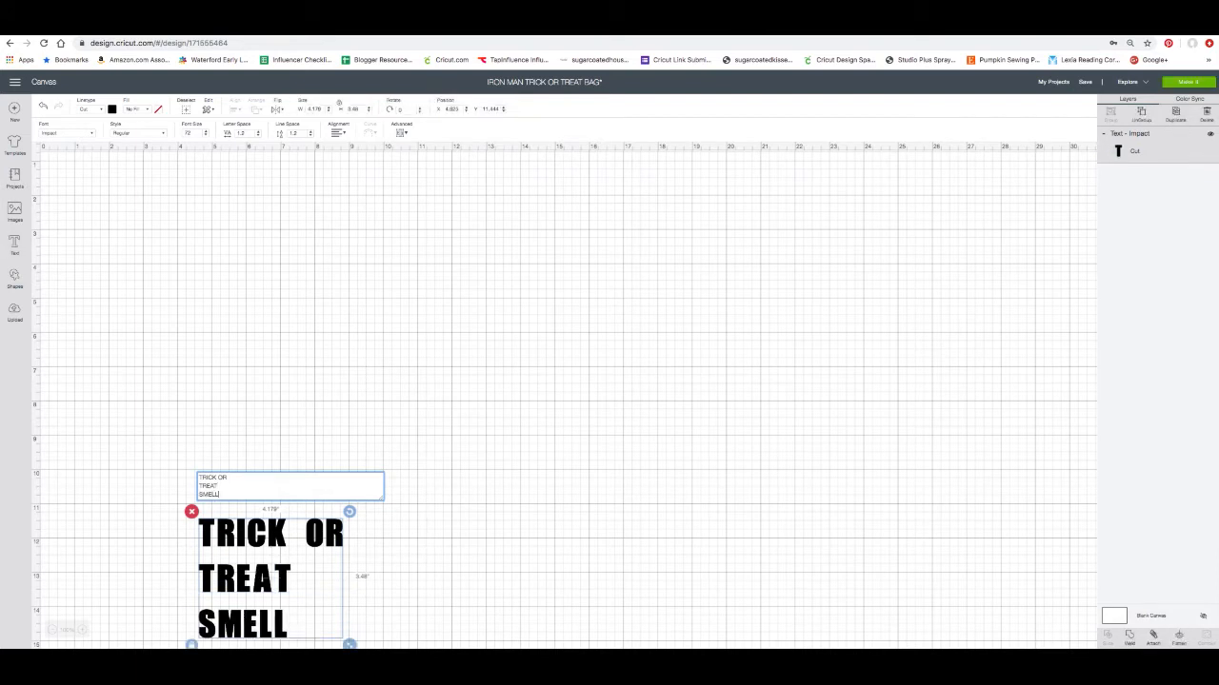
text( MY)
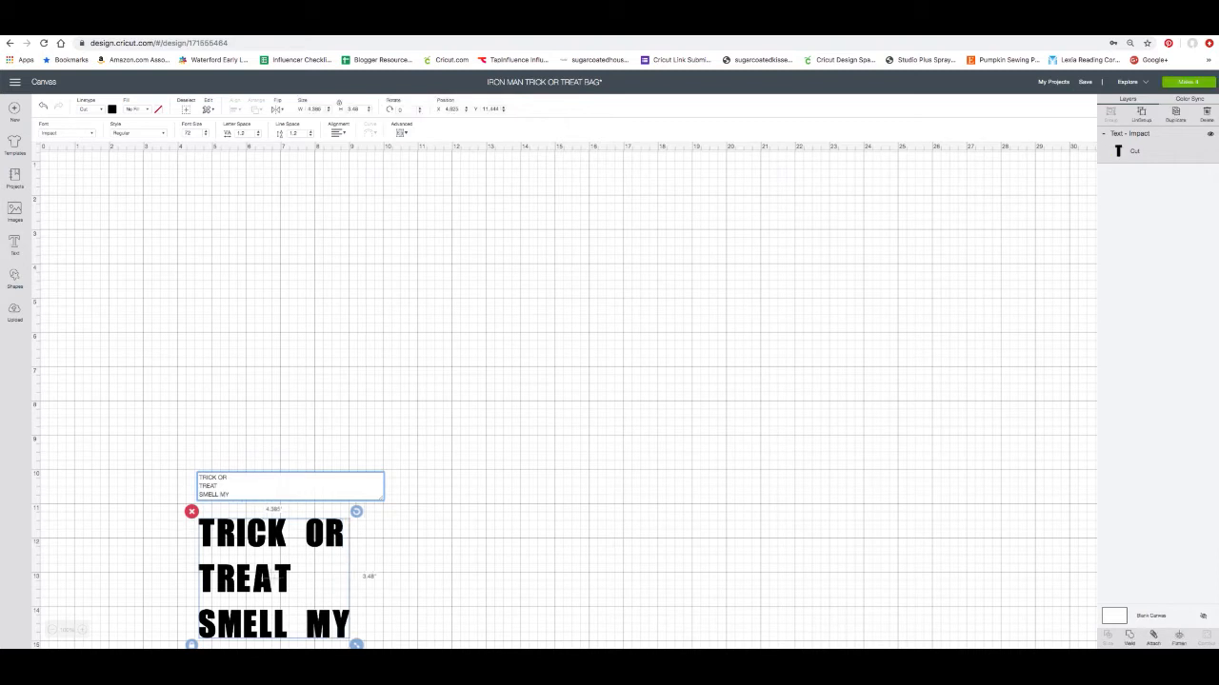
key(Return)
text(FEET)
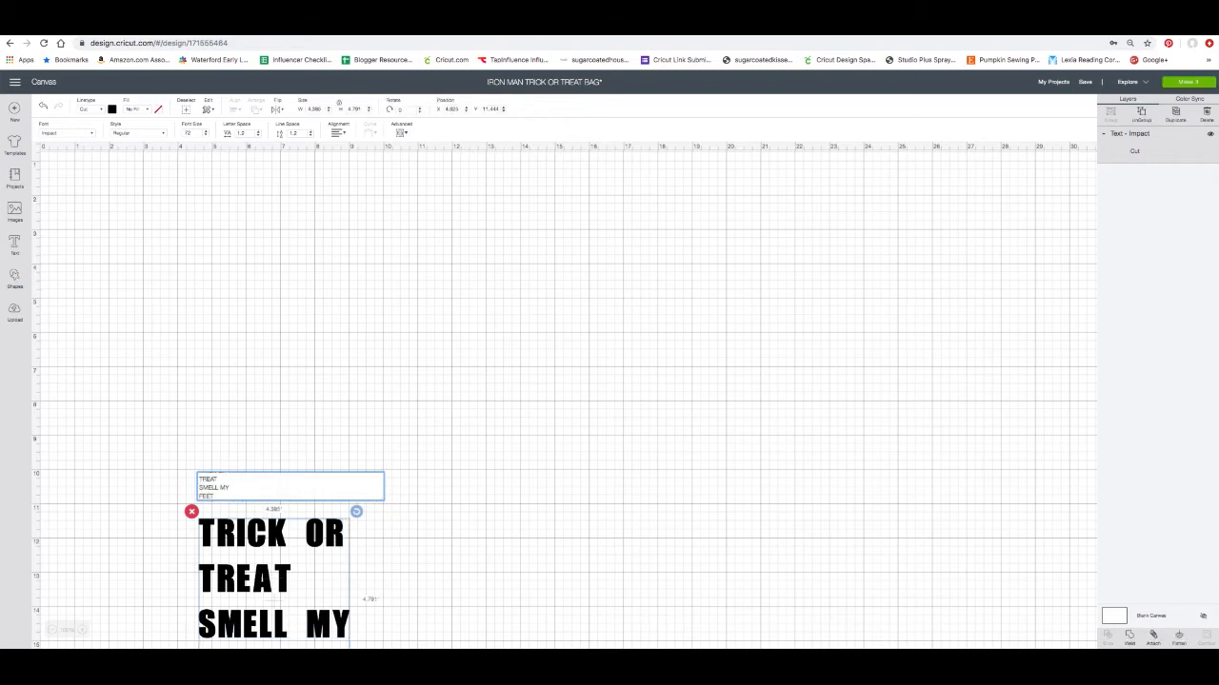
Step: Move the text block up near the top of the canvas and reduce its letter spacing to 0.6
click(230, 521)
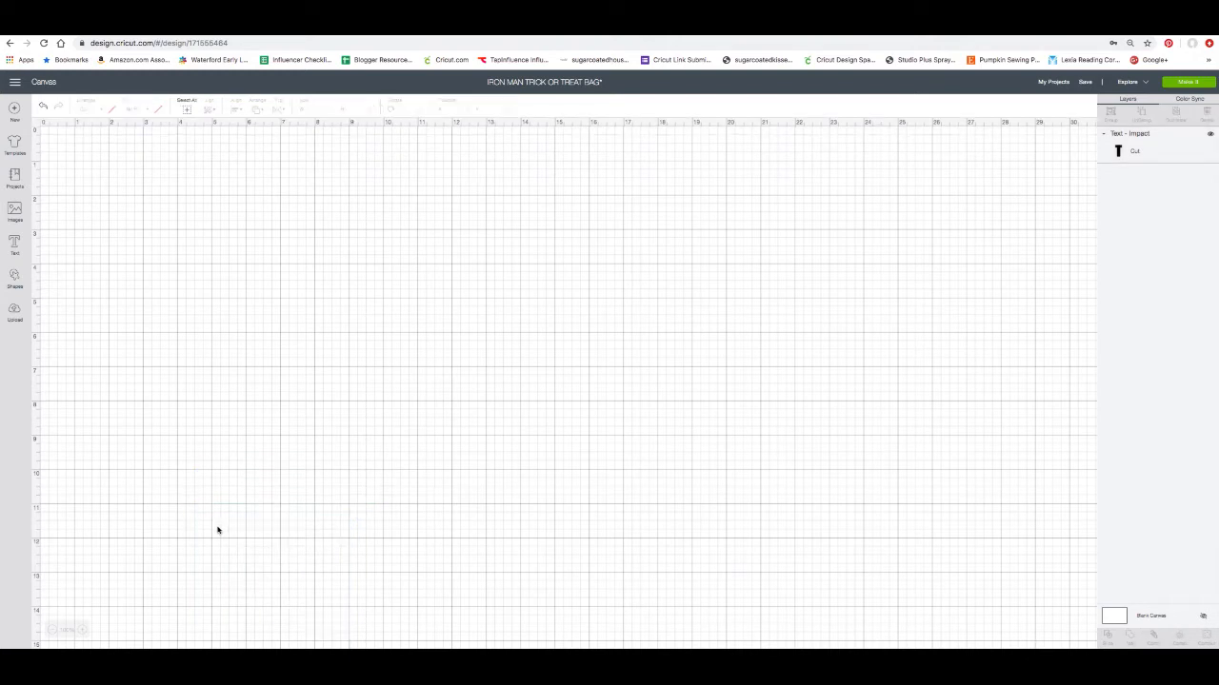
drag(253, 529, 235, 212)
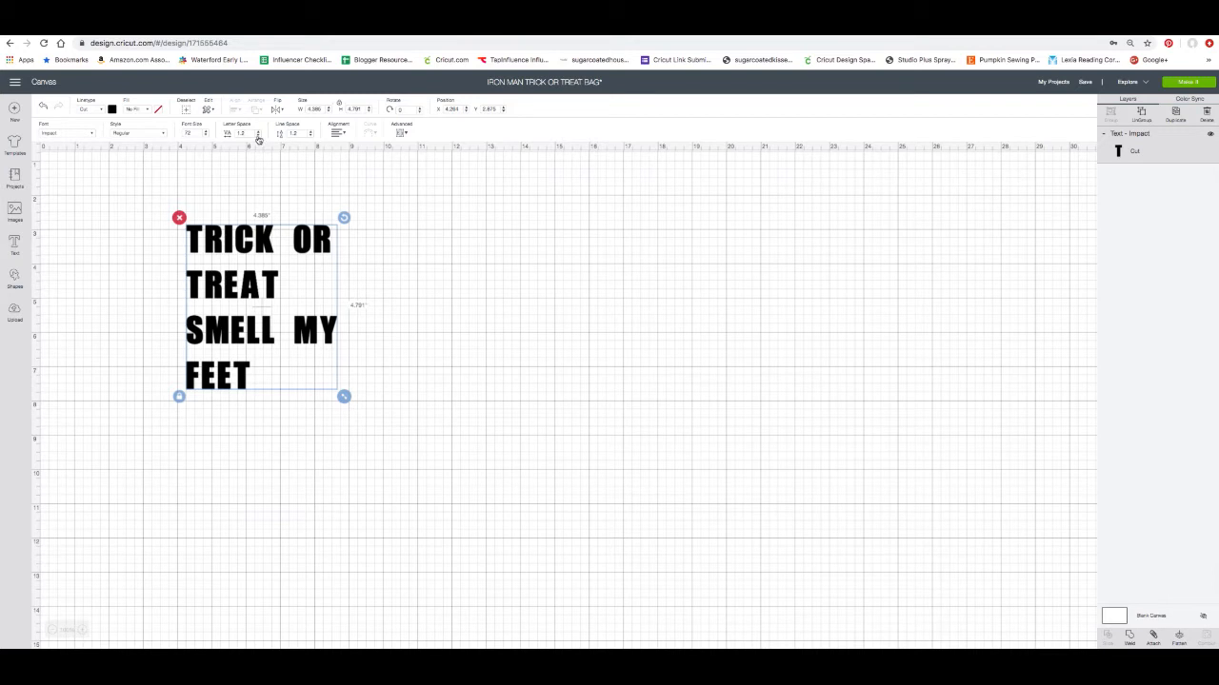
click(258, 138)
click(258, 138)
click(258, 138)
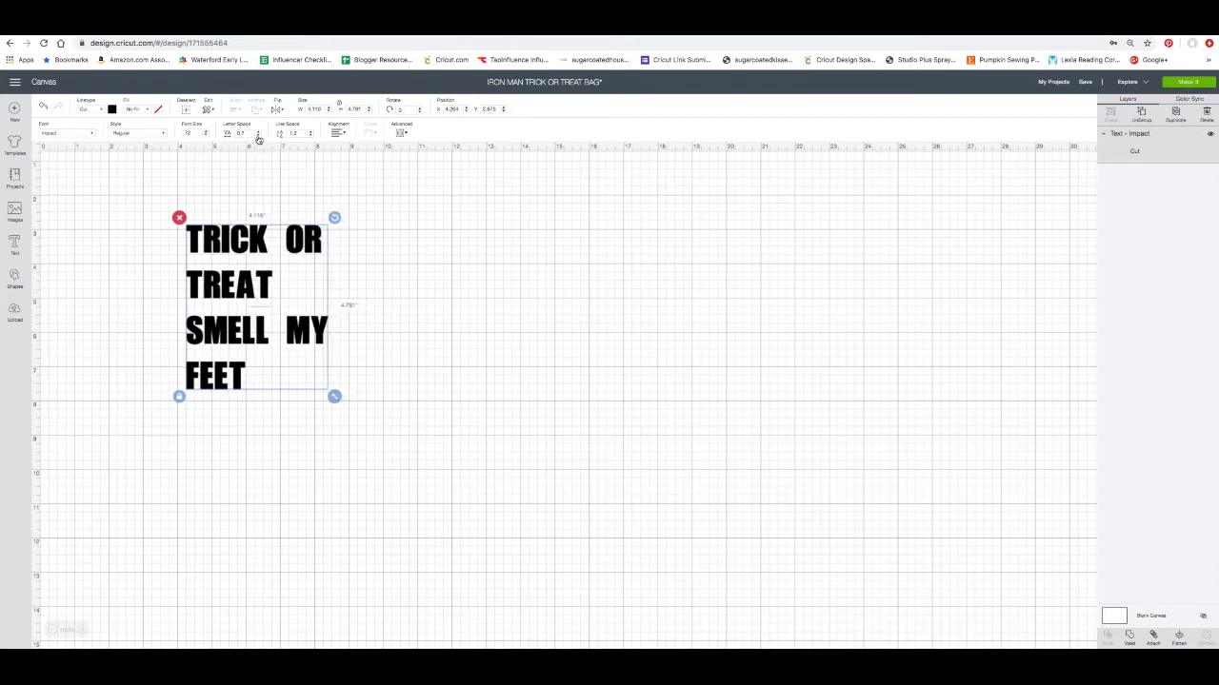
click(258, 138)
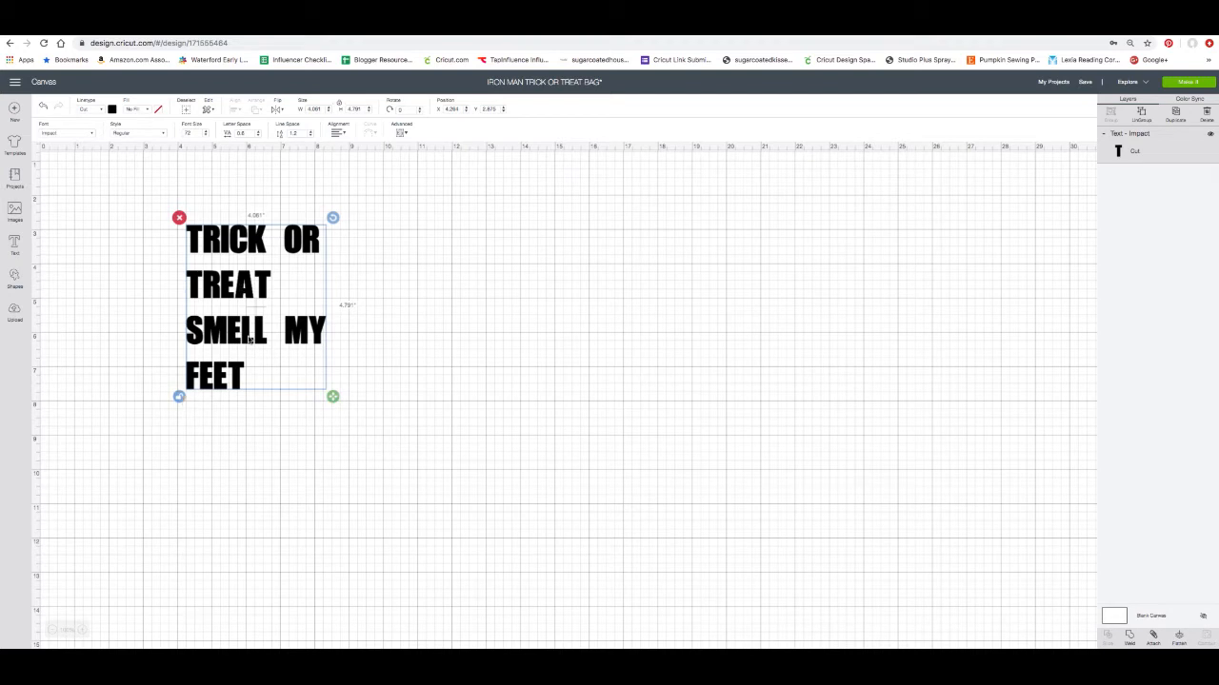
Step: Ungroup the text into individual letters and move OR closer to TRICK
right_click(248, 339)
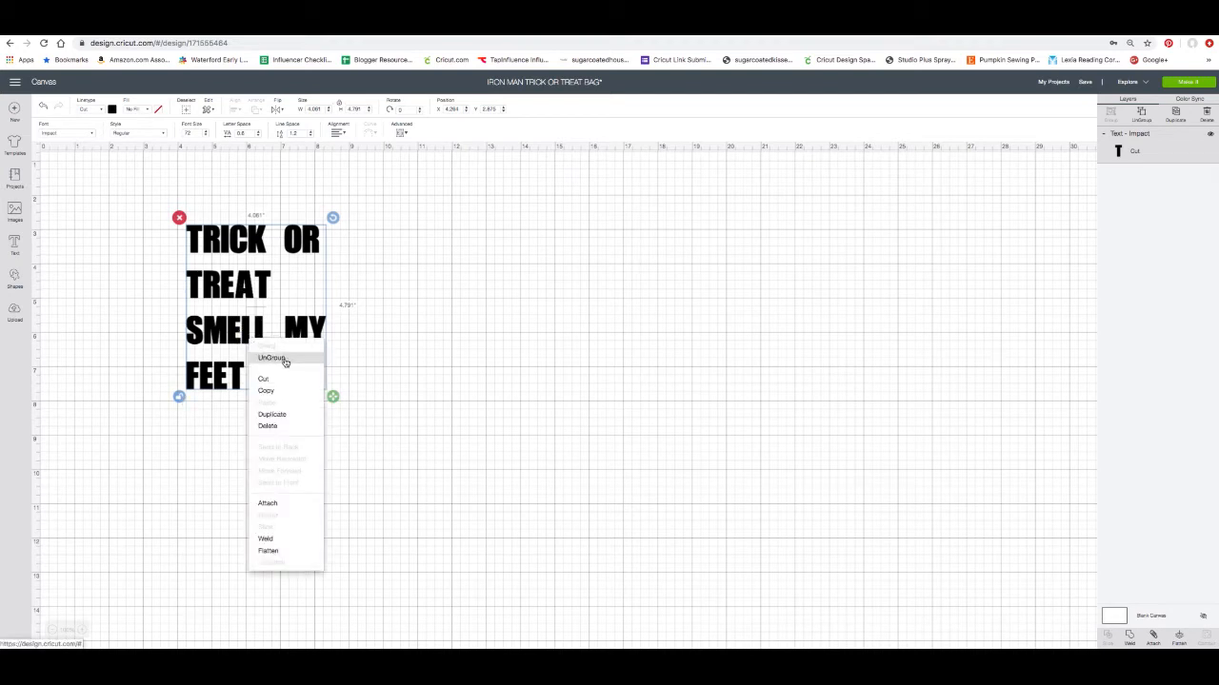
click(271, 358)
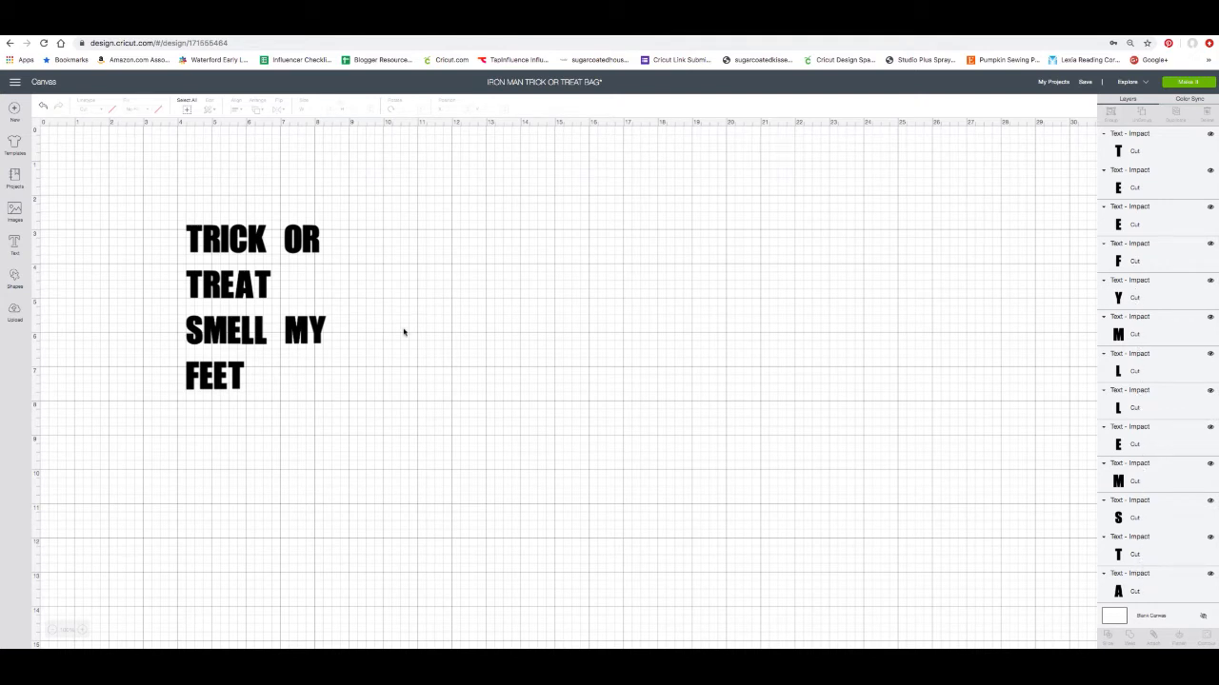
drag(276, 222, 335, 259)
click(301, 241)
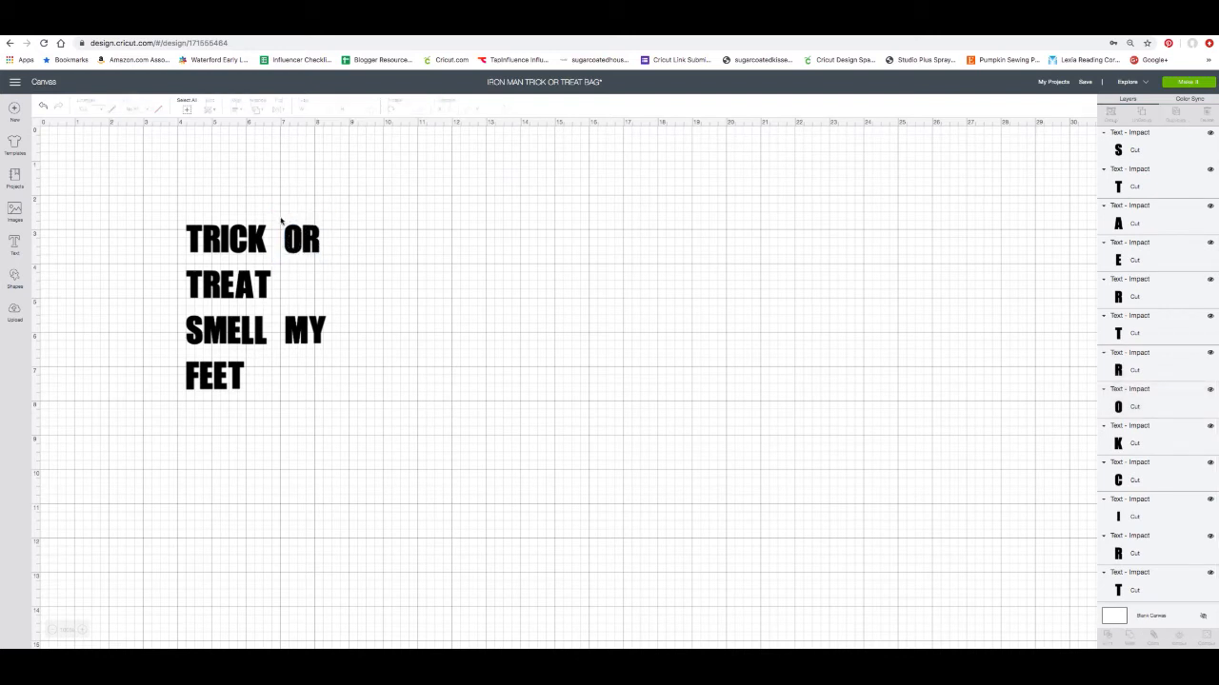
drag(281, 221, 291, 245)
click(362, 249)
Step: Align the tops of all letters in the TRICK OR line
drag(170, 211, 321, 261)
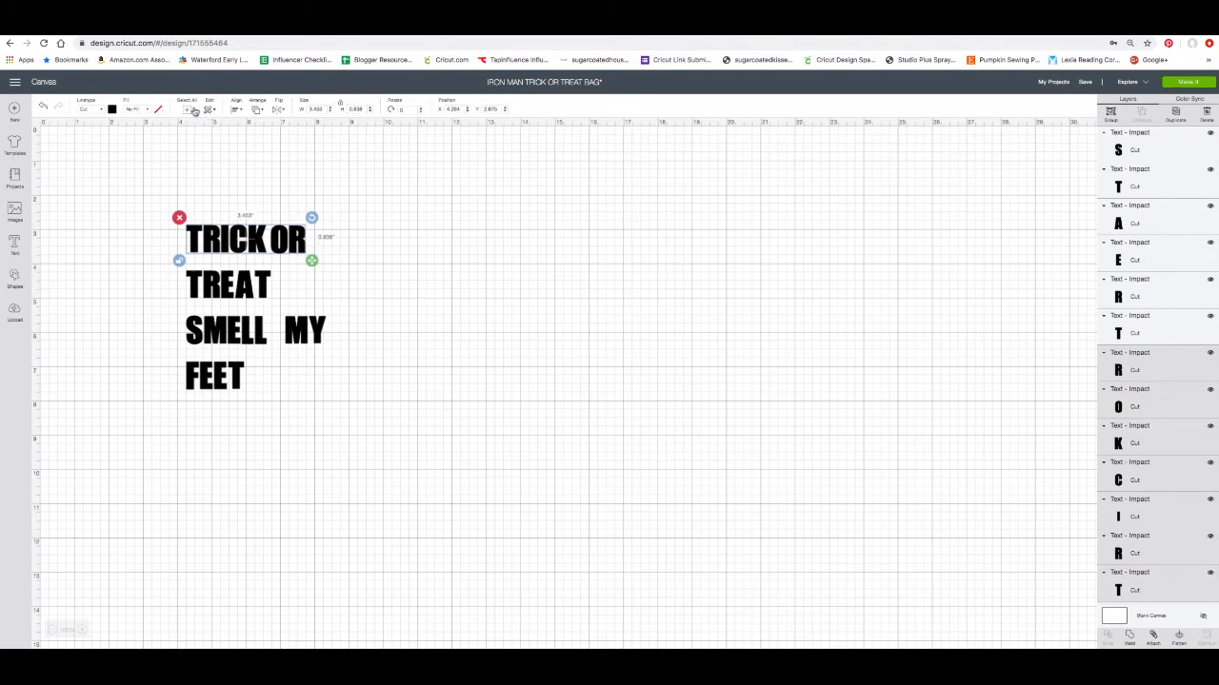
click(237, 109)
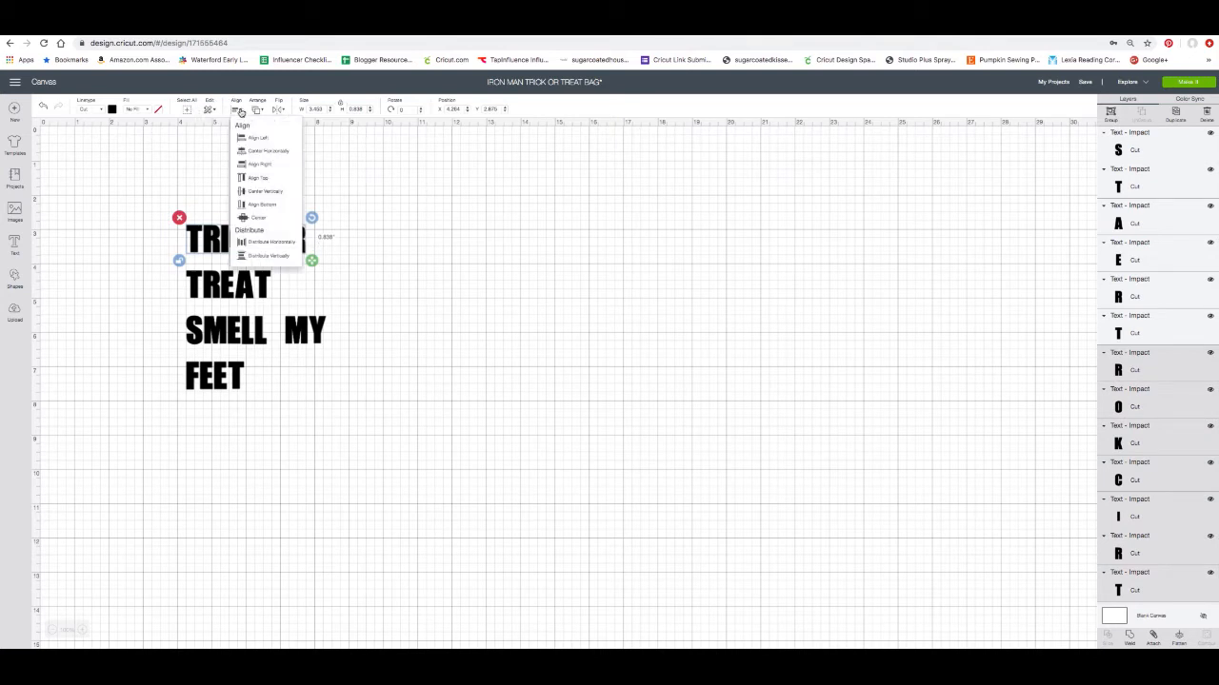
click(269, 178)
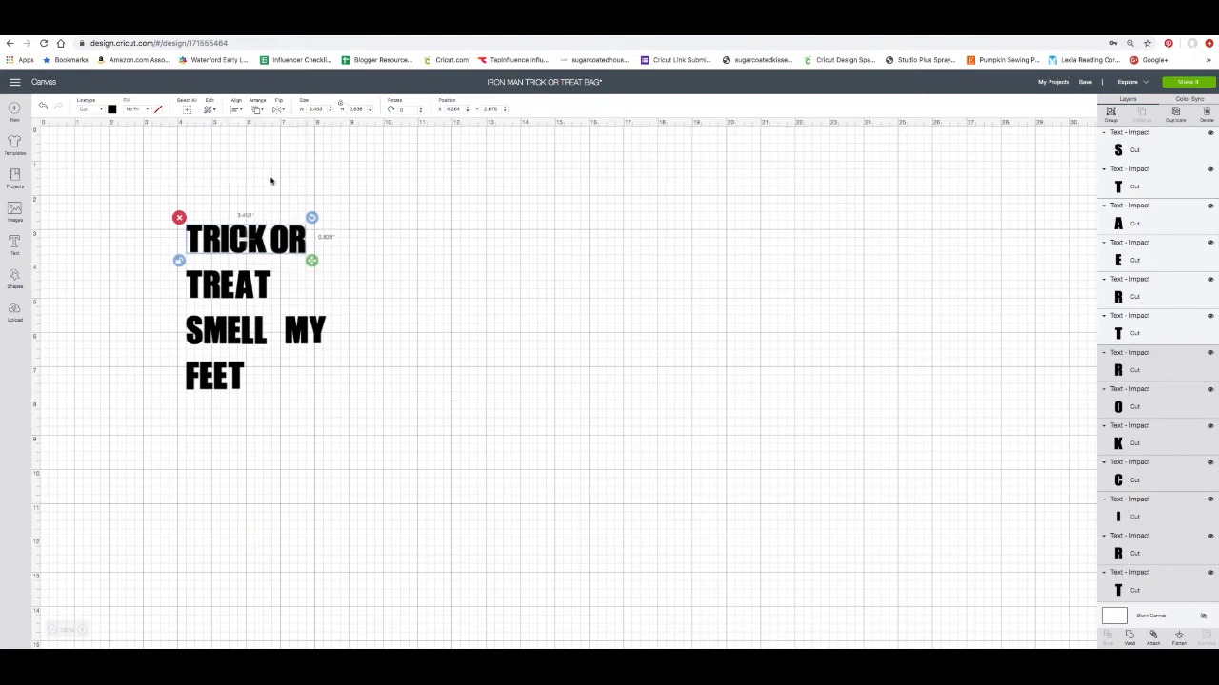
click(271, 181)
Step: Move MY closer to SMELL to narrow the gap between the two words
drag(173, 306, 347, 352)
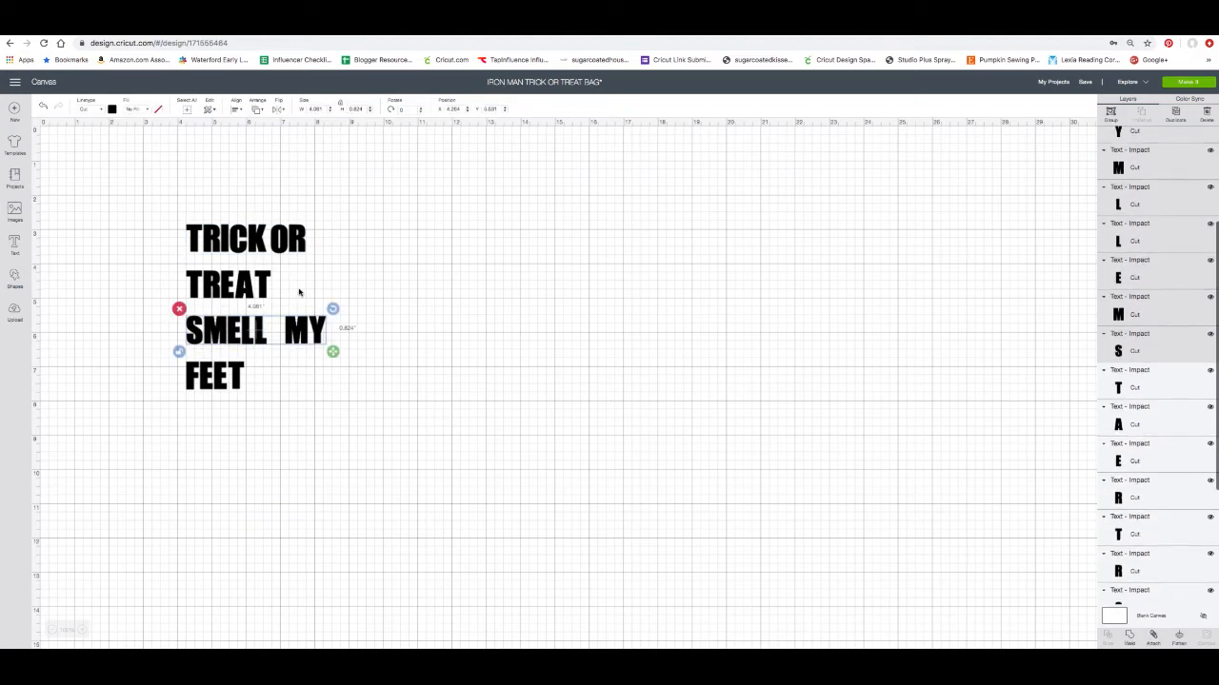
click(361, 300)
drag(277, 307, 307, 331)
click(333, 336)
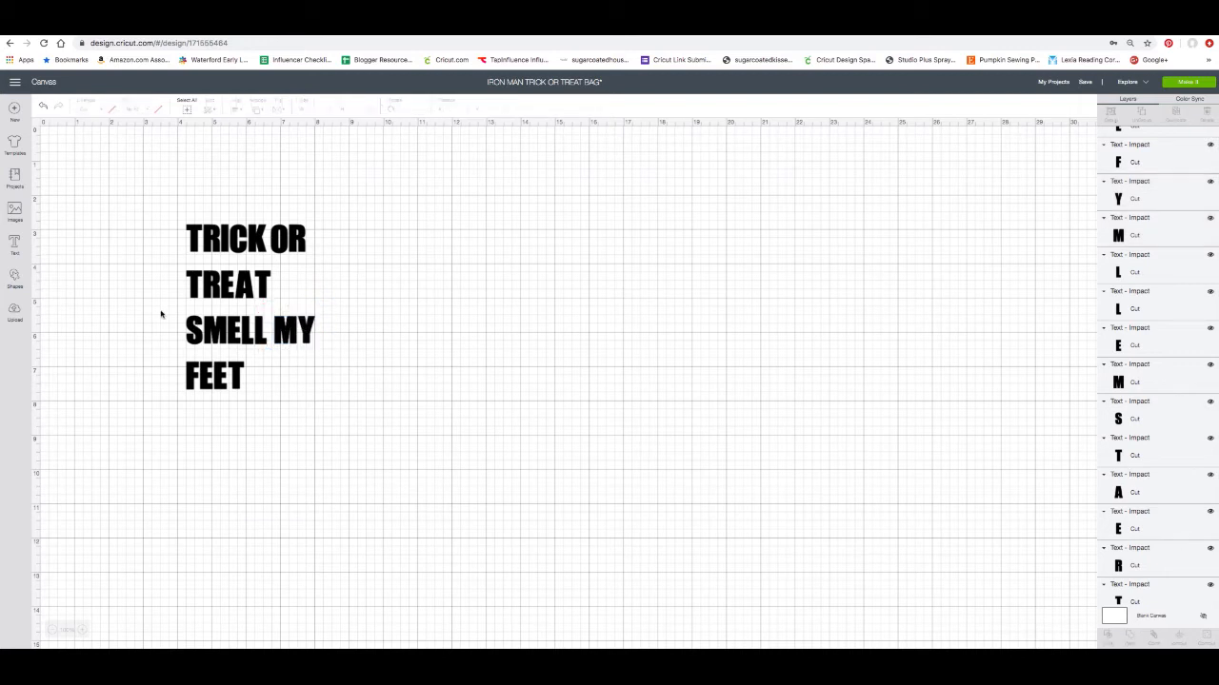
Step: Align the tops of all letters in the SMELL MY line
drag(163, 308, 332, 351)
click(332, 336)
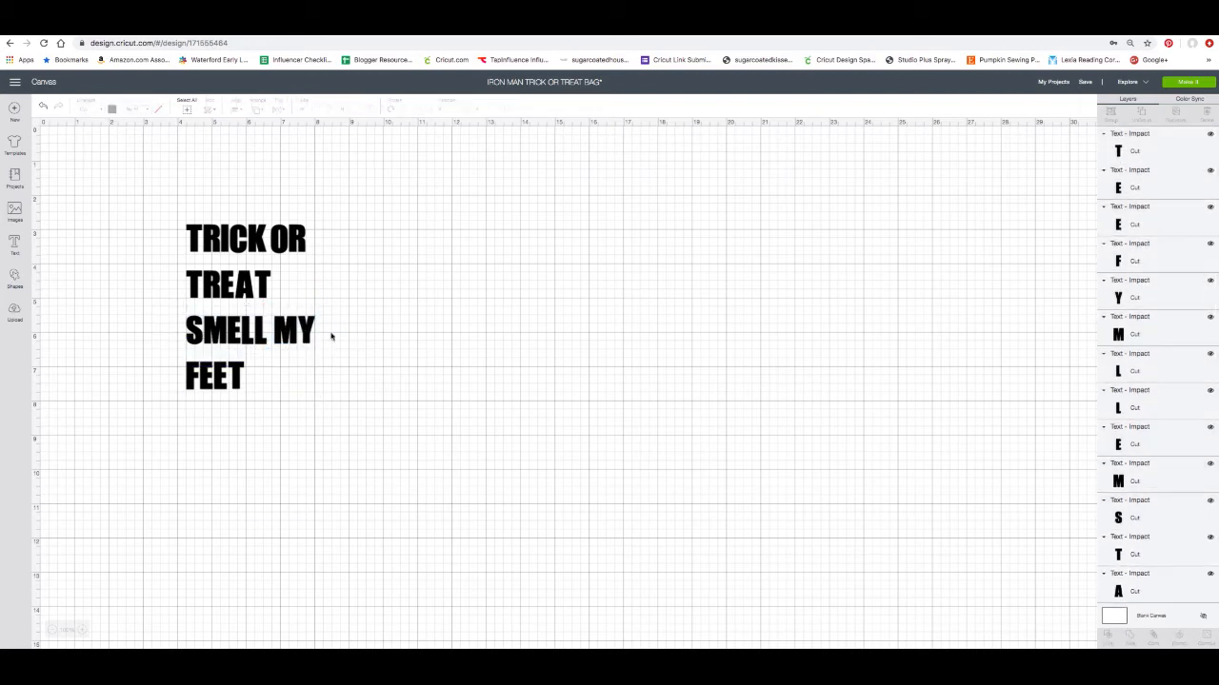
drag(171, 310, 328, 350)
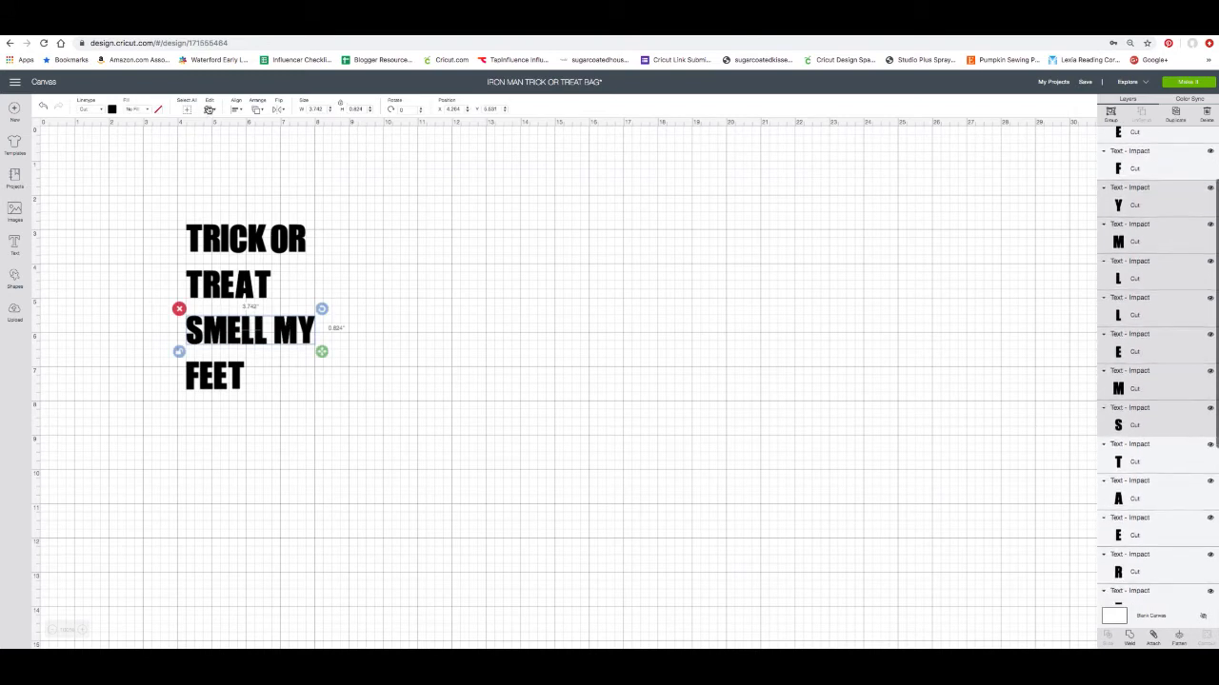
click(235, 109)
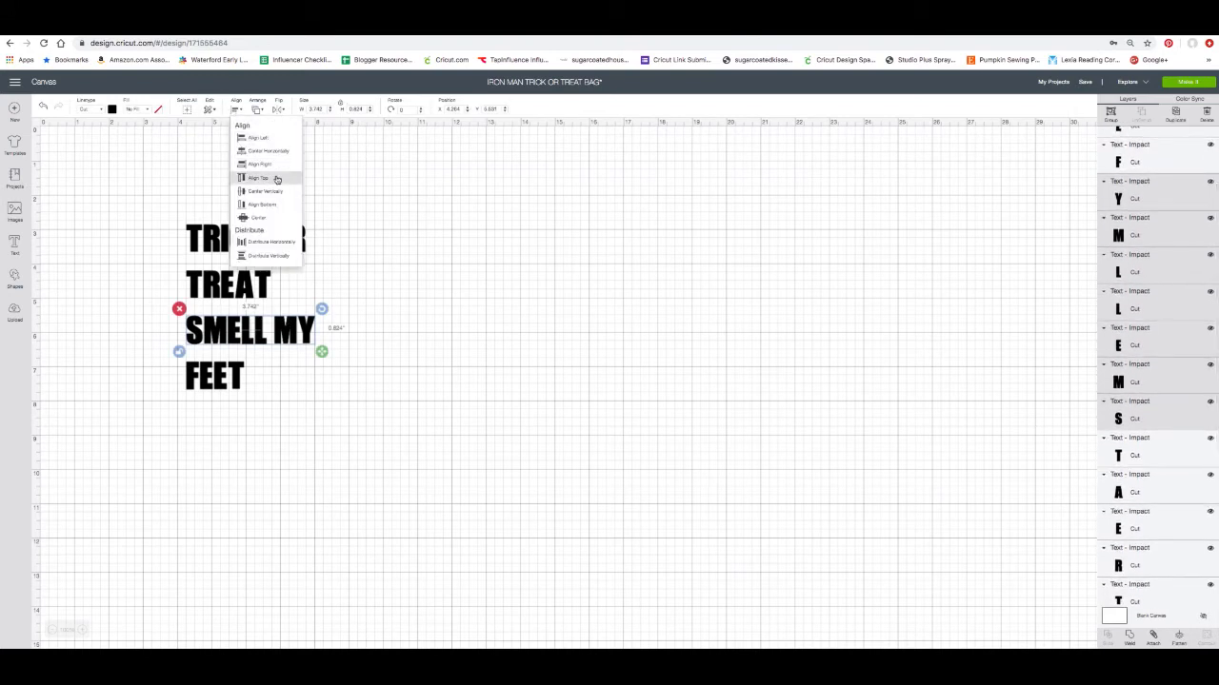
click(276, 179)
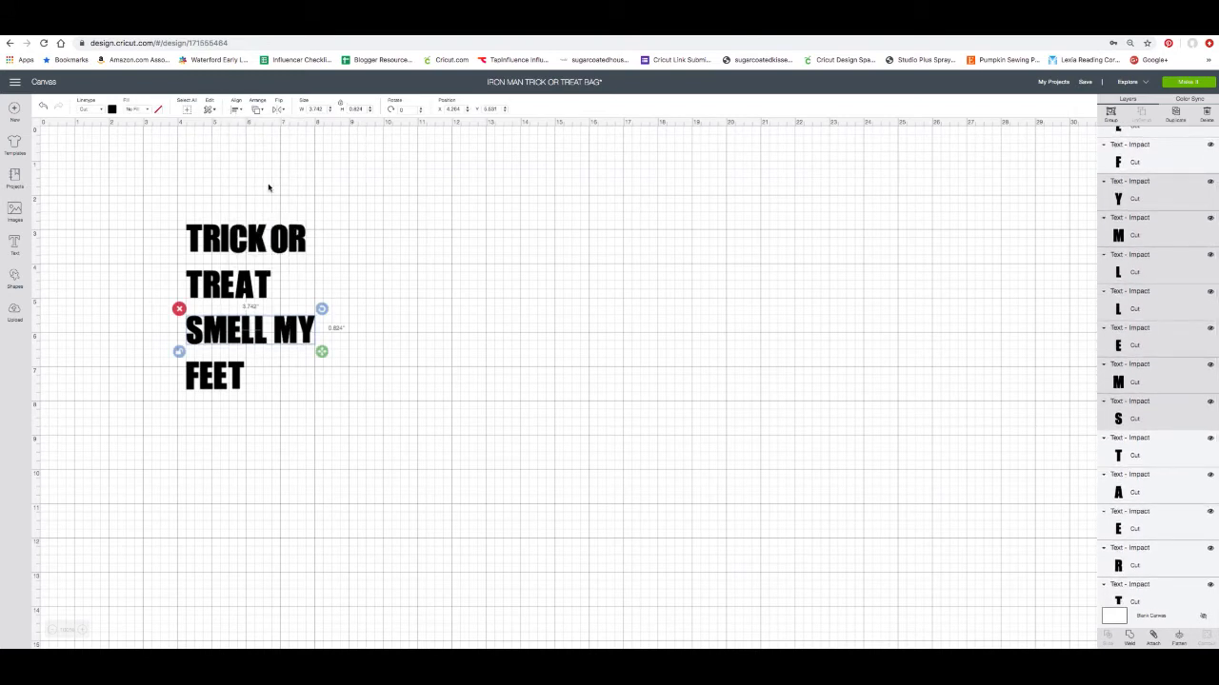
Step: Enlarge the whole TRICK OR line proportionally to about 3.99 inches wide
scroll(216, 275, down, 1)
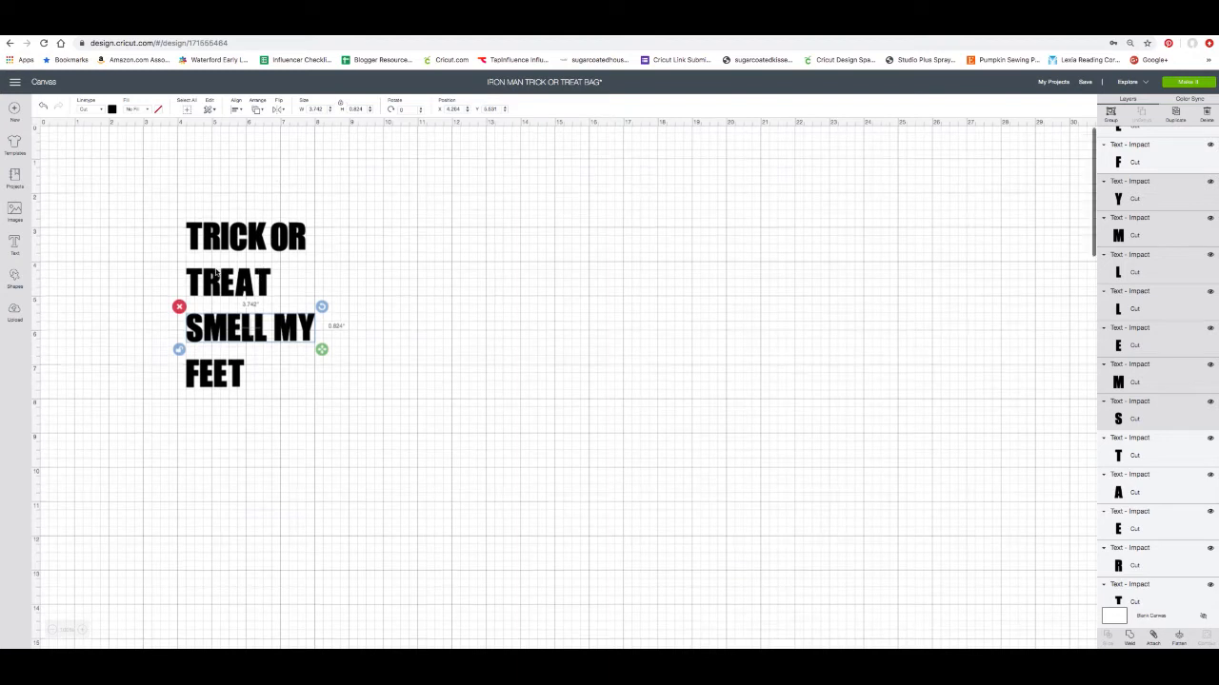
scroll(305, 238, down, 1)
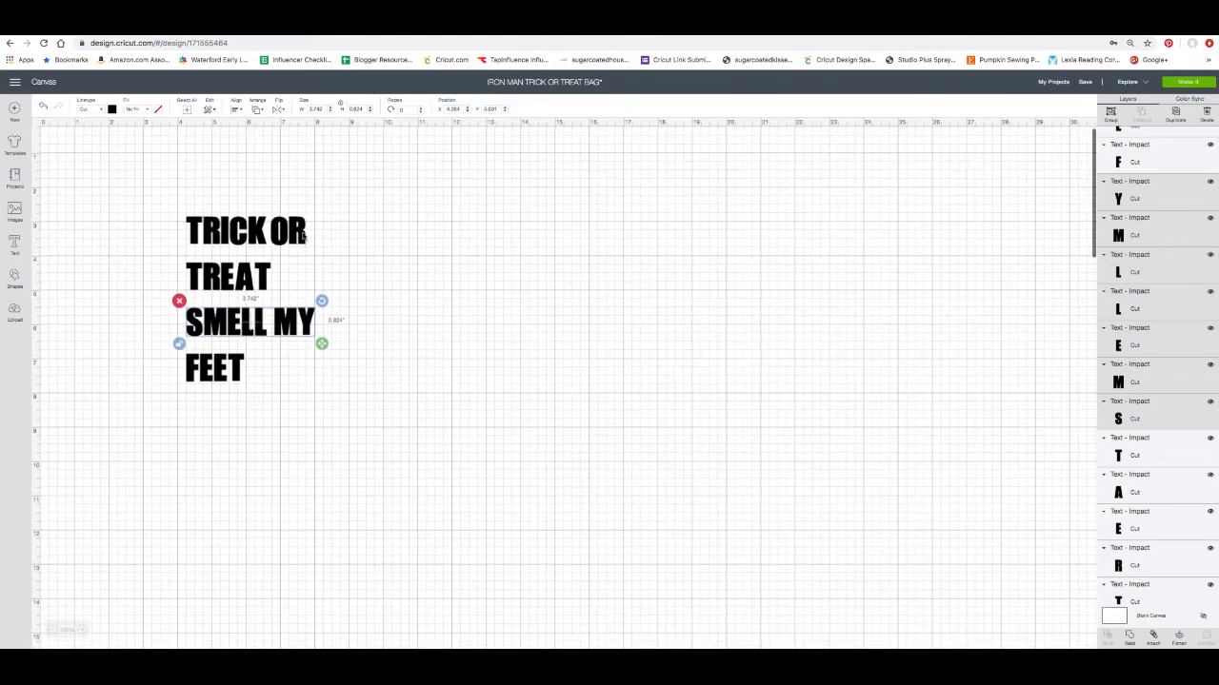
click(304, 235)
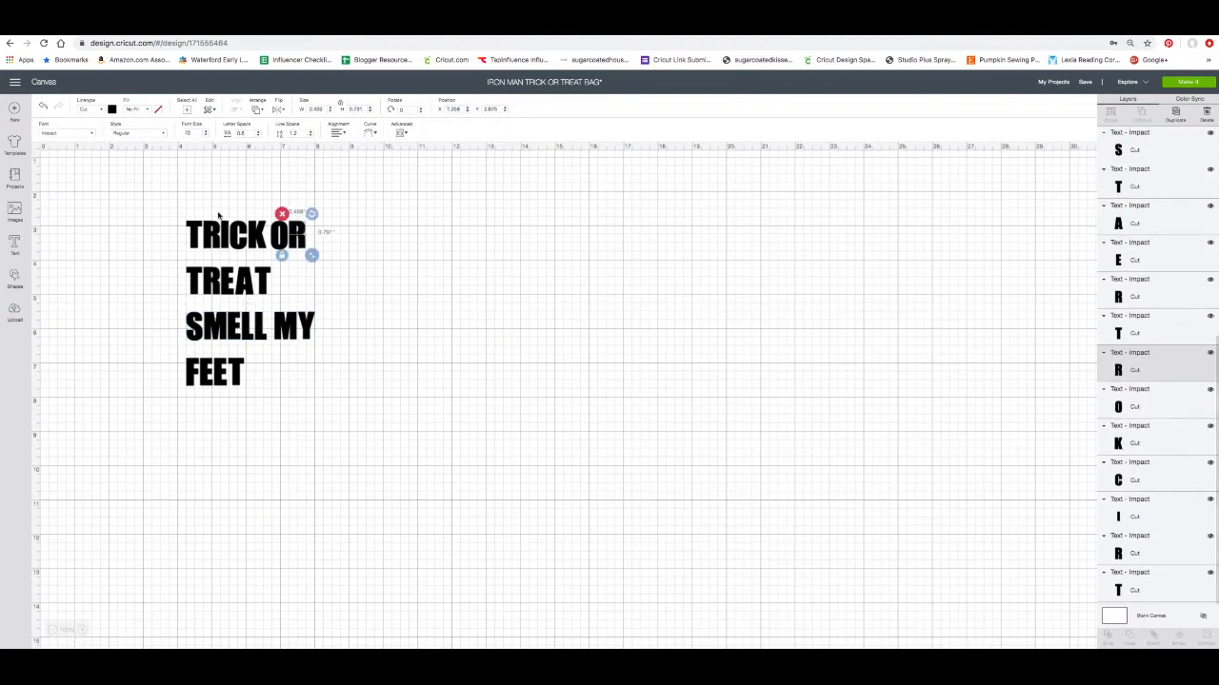
drag(172, 204, 313, 257)
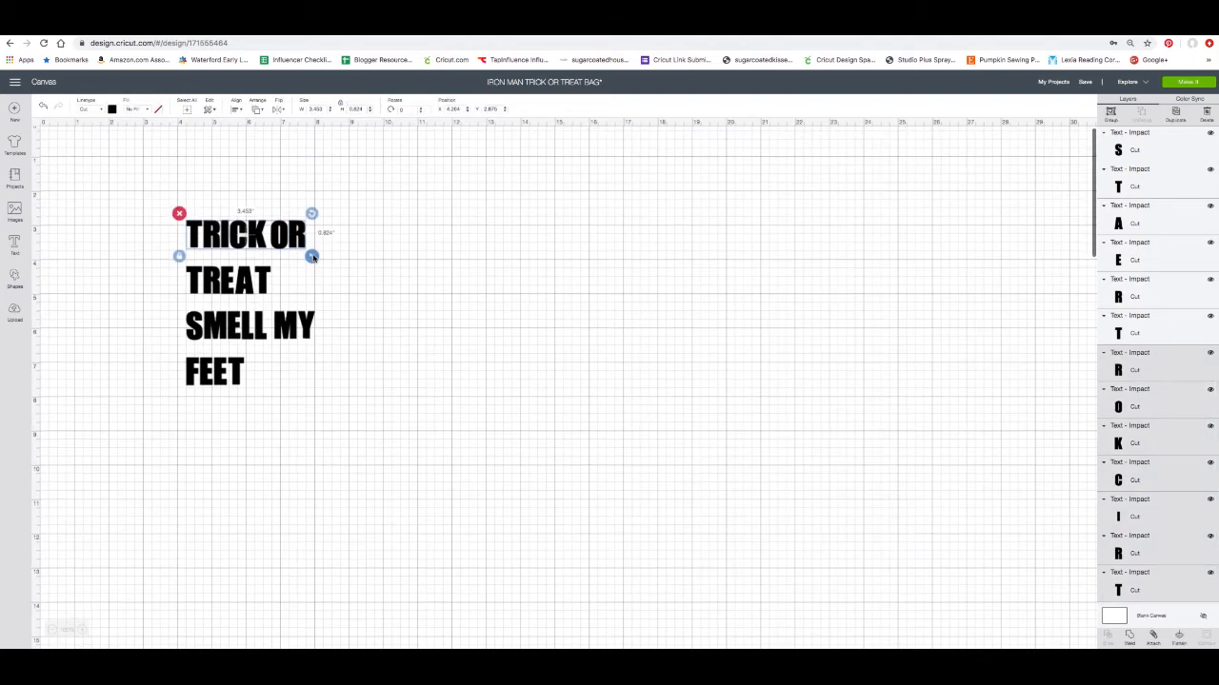
drag(312, 257, 329, 264)
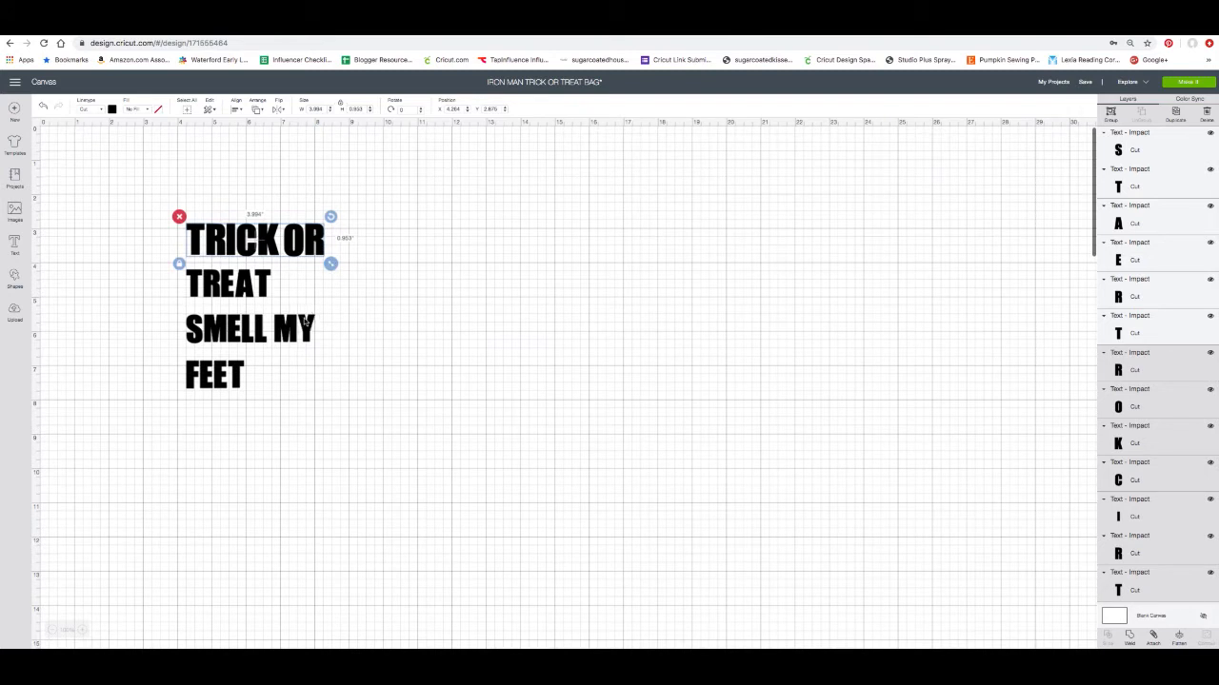
click(312, 328)
drag(332, 355, 334, 353)
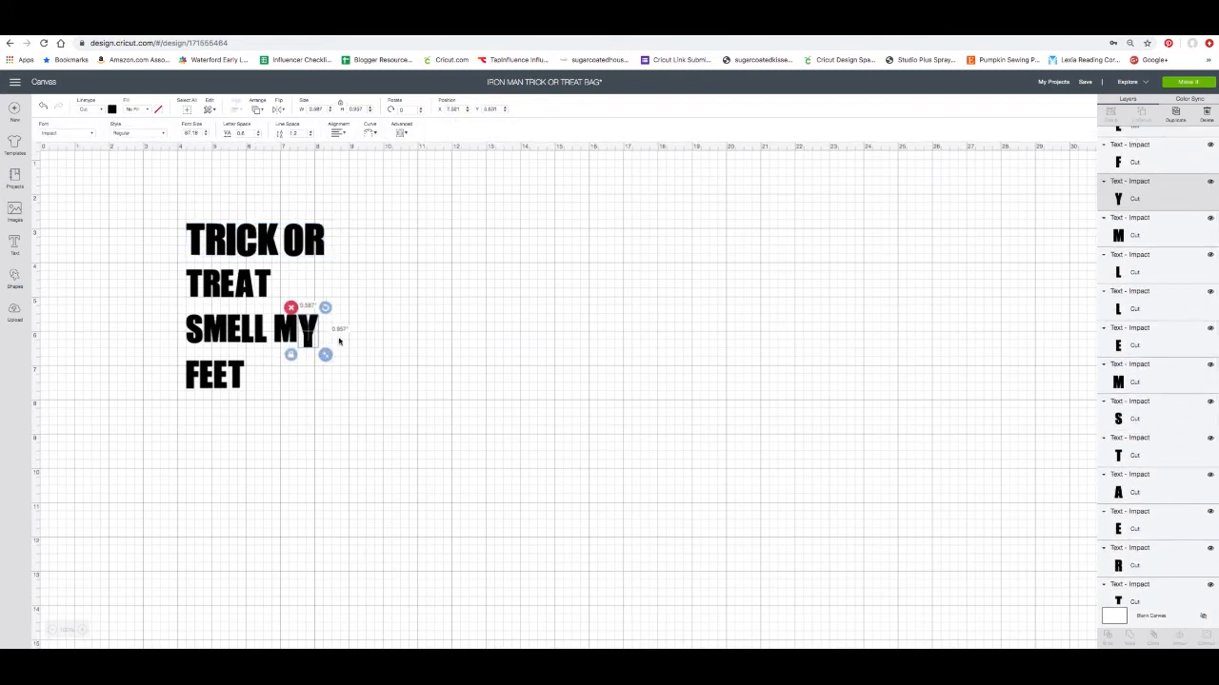
click(42, 109)
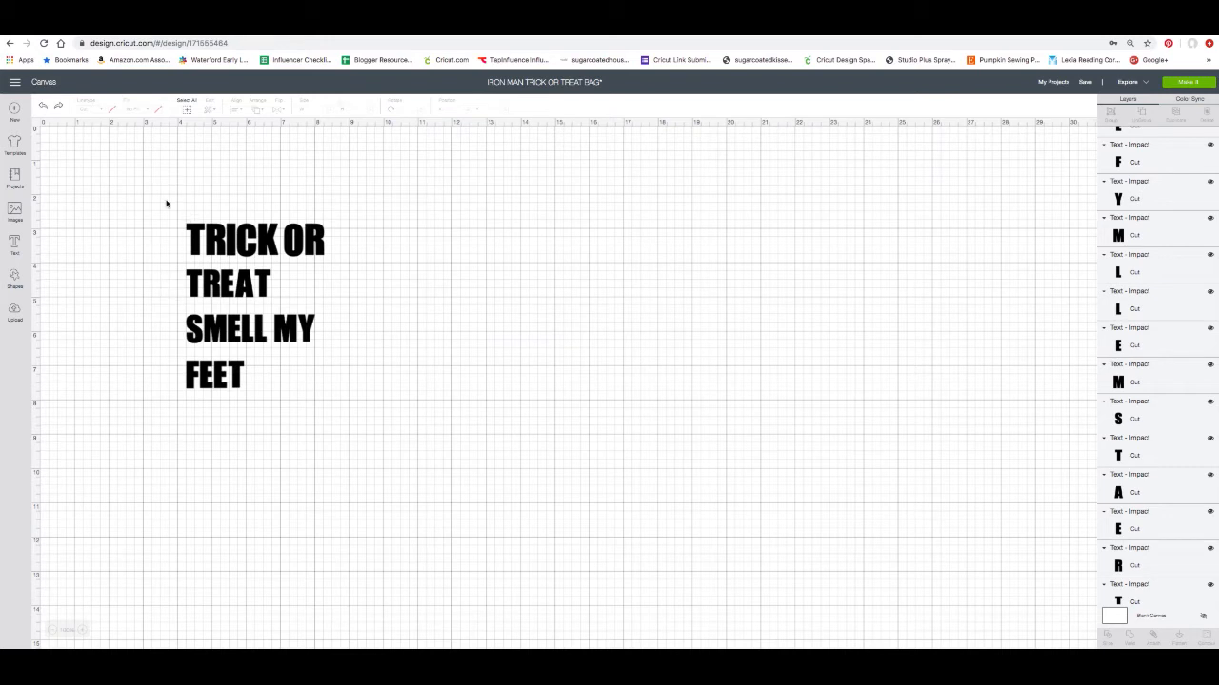
Step: Attach the TRICK OR letters together as one unit and the TREAT letters together as another
drag(163, 199, 359, 252)
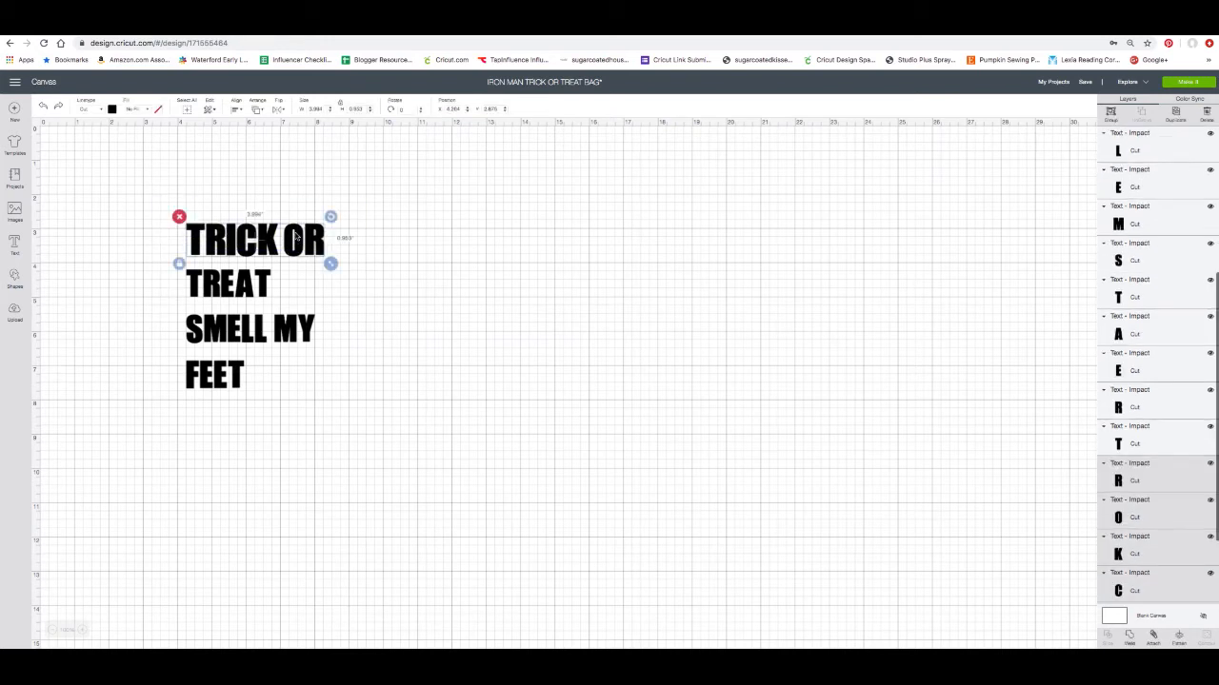
scroll(305, 233, down, 1)
right_click(299, 222)
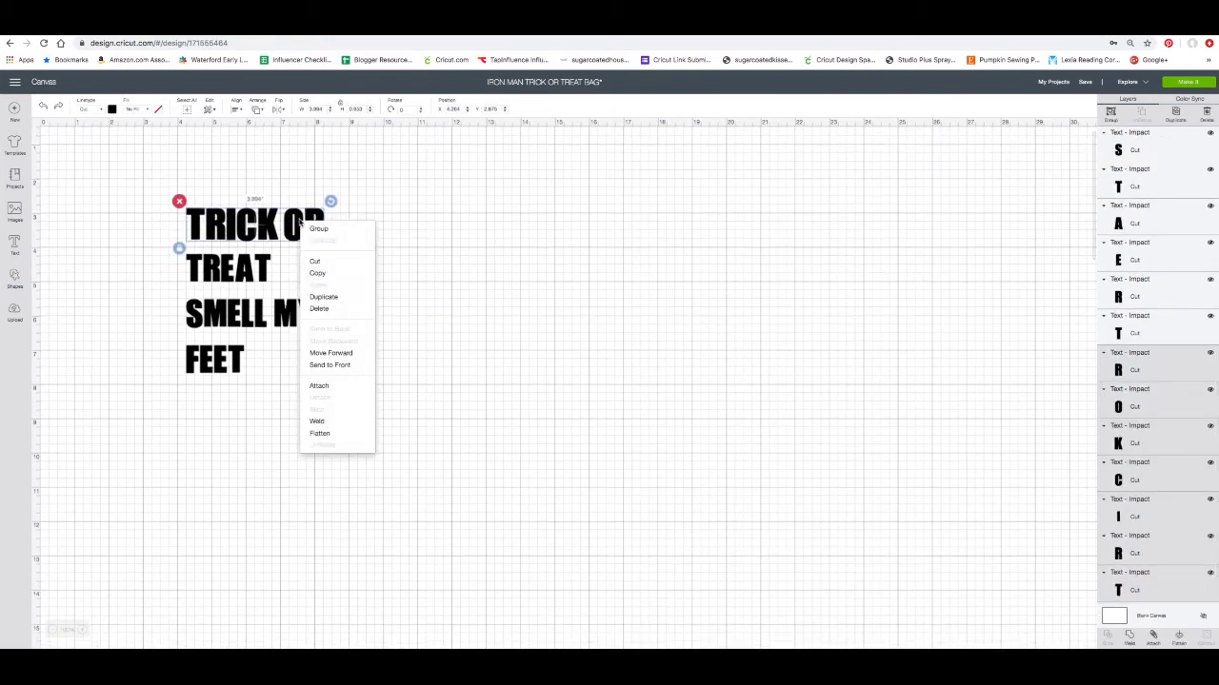
click(325, 387)
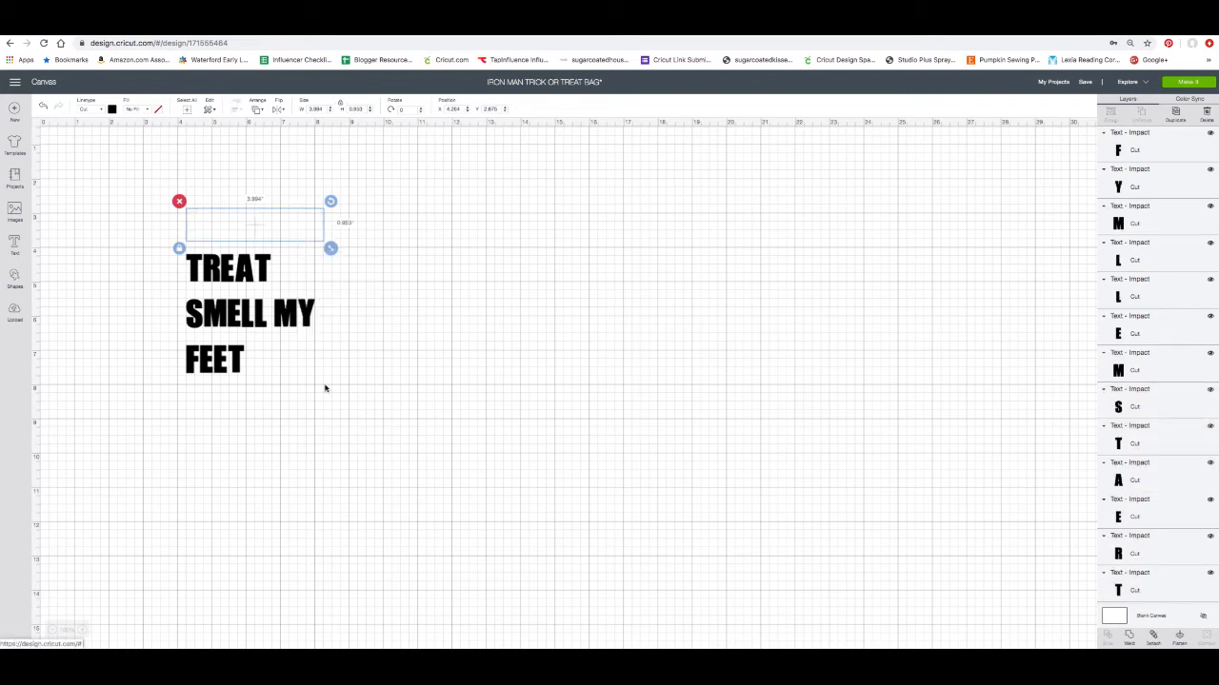
click(165, 255)
drag(165, 255, 306, 301)
right_click(258, 267)
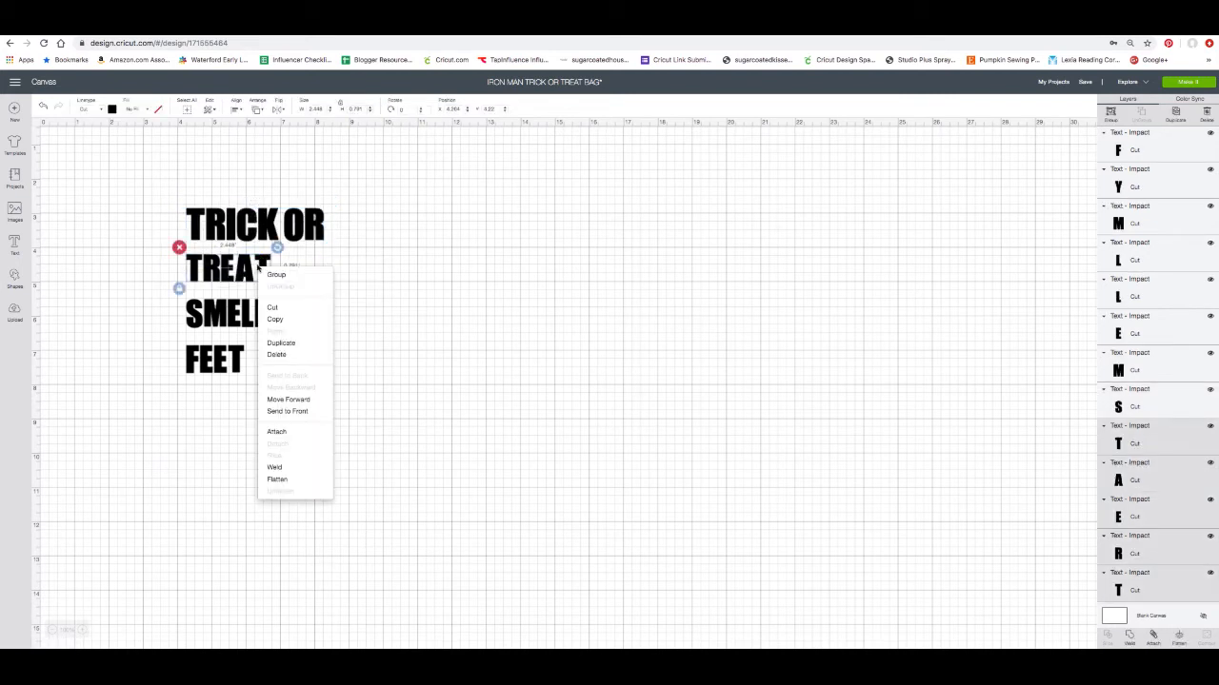
click(277, 432)
Step: Attach the SMELL MY letters together as one unit and the FEET letters together as another
drag(157, 304, 315, 320)
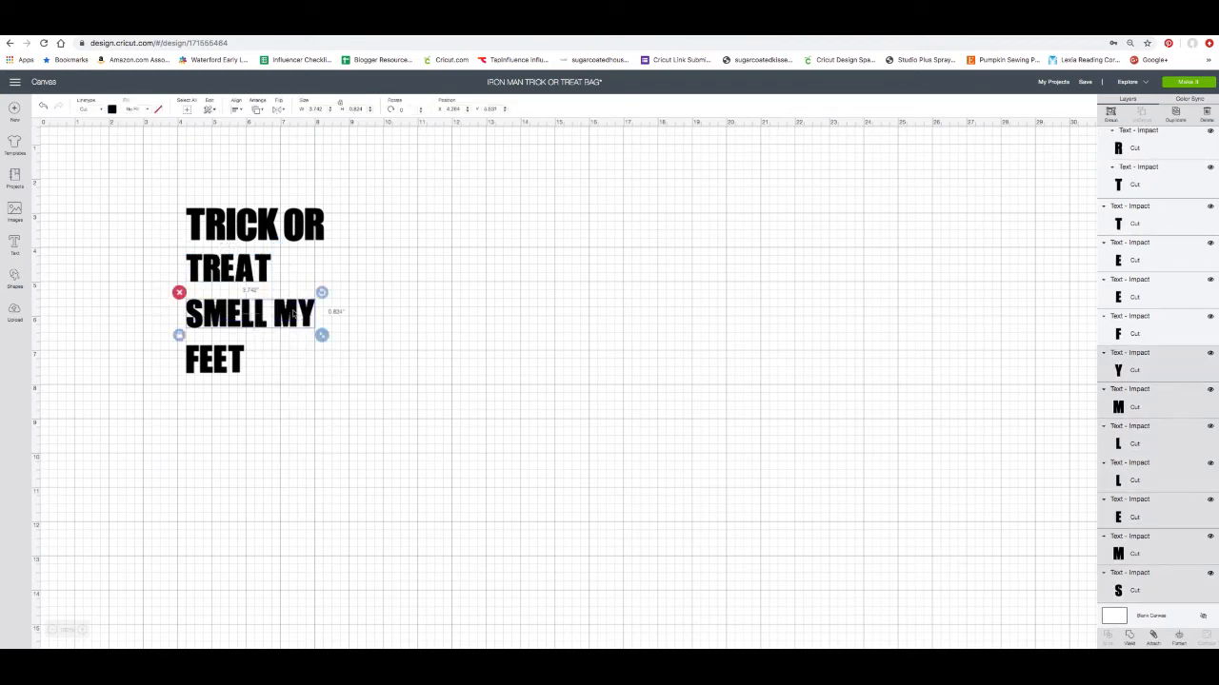
right_click(296, 315)
click(320, 478)
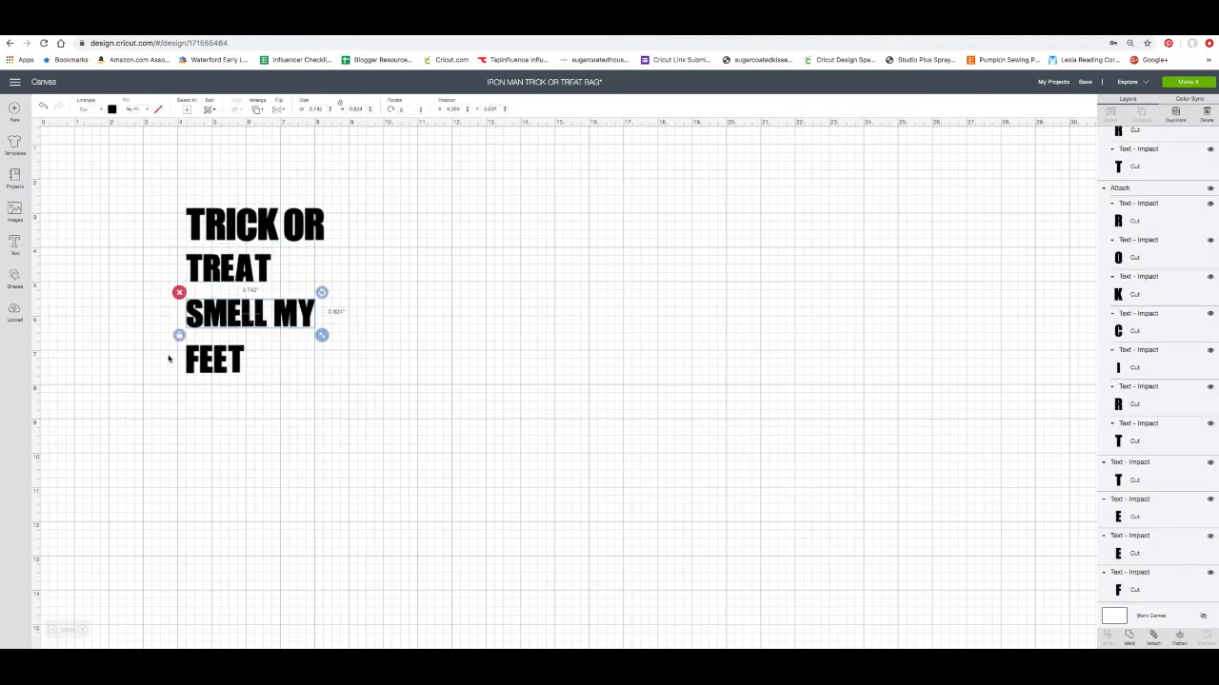
drag(171, 355, 249, 377)
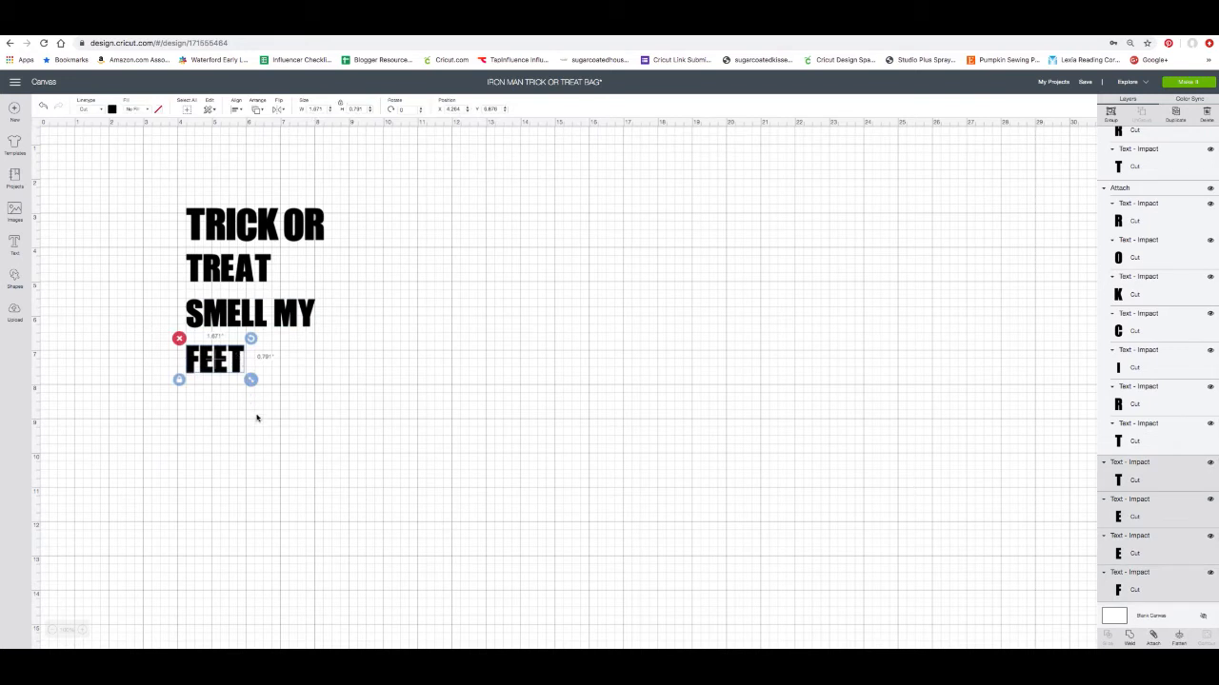
right_click(236, 360)
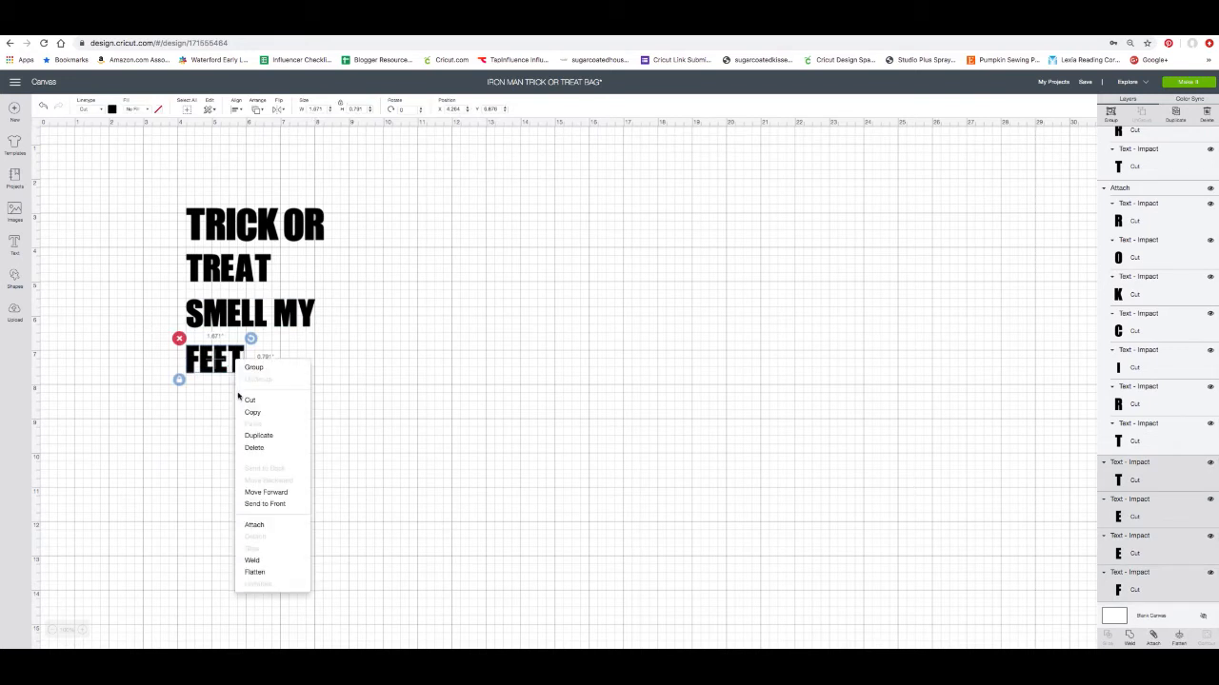
click(262, 524)
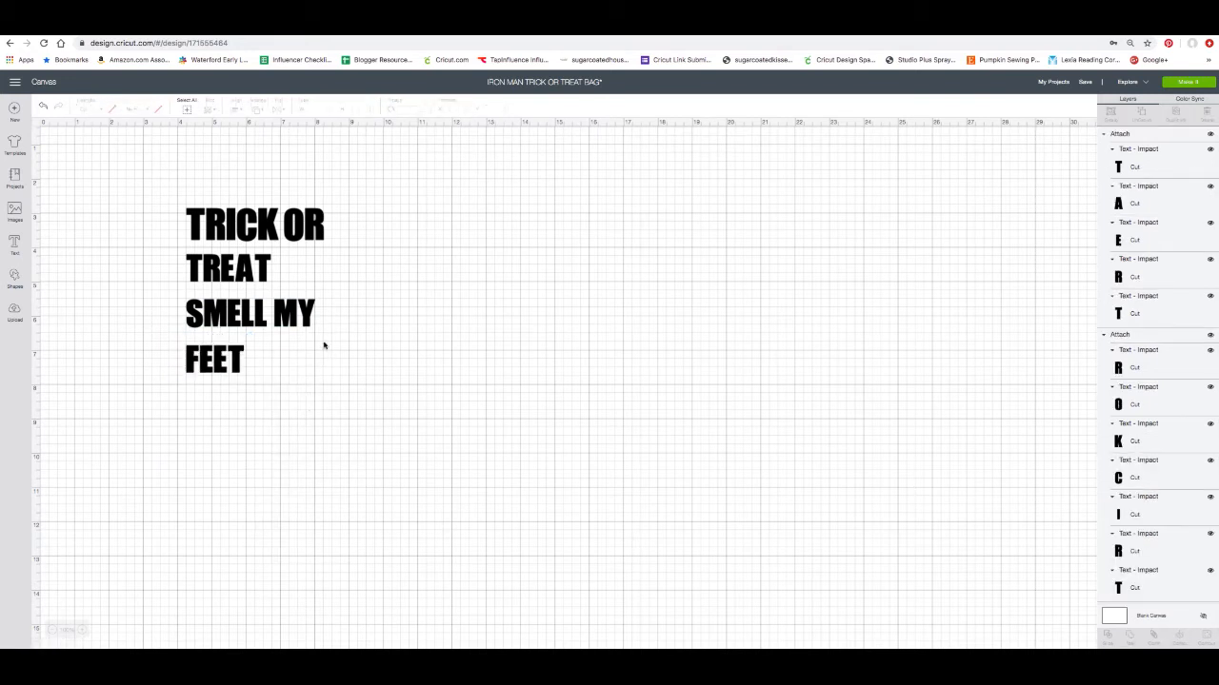
Step: Enlarge TREAT proportionally to about 4.05 inches wide and line it up directly beneath TRICK OR
click(241, 261)
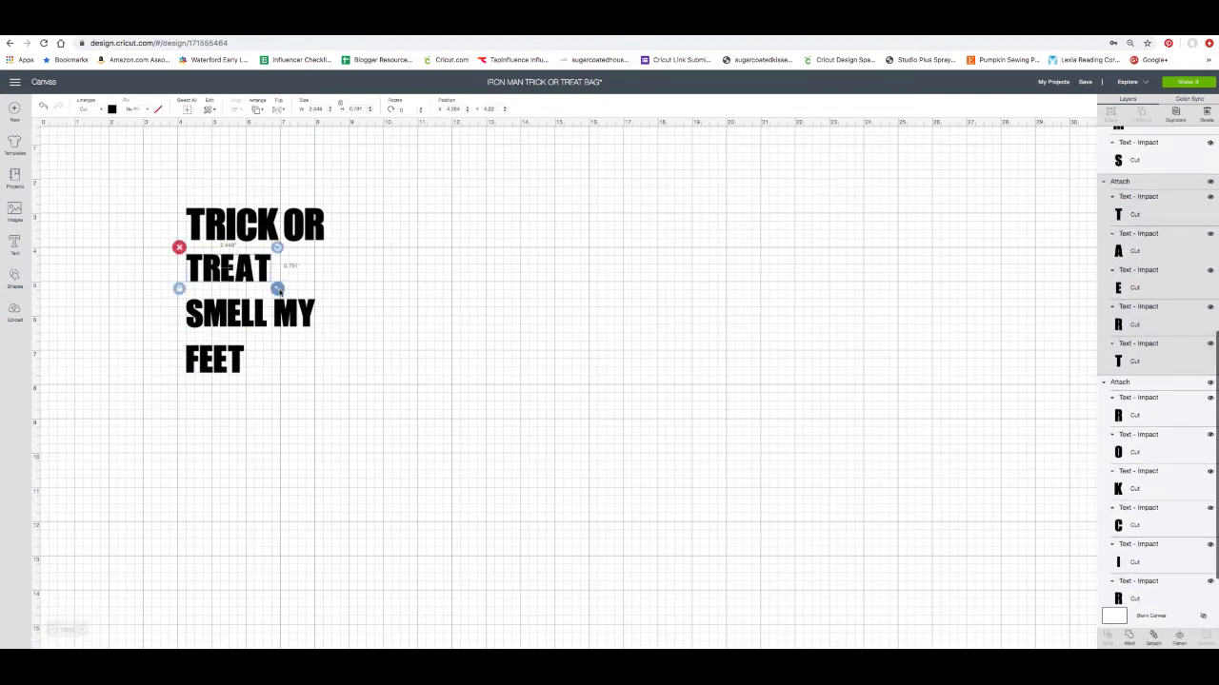
drag(277, 291, 334, 316)
drag(311, 265, 281, 216)
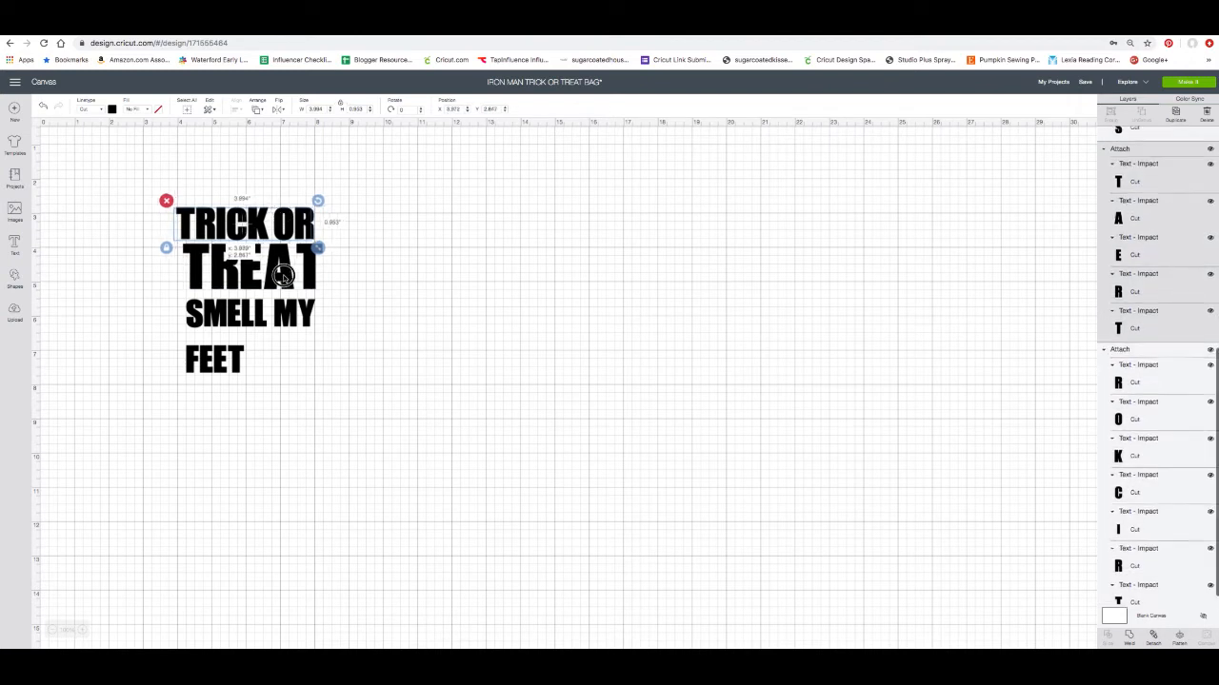
drag(283, 275, 277, 275)
drag(278, 276, 275, 274)
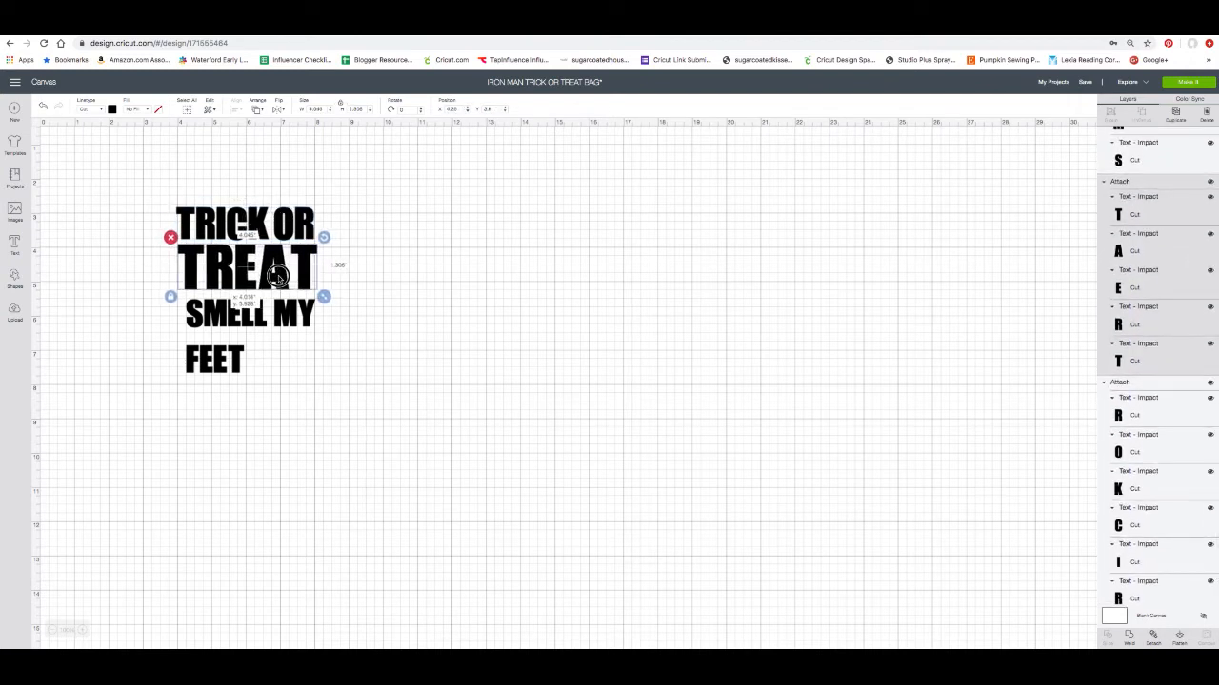
Step: Enlarge TRICK OR slightly to about 4.02 inches wide and fit TREAT closely beneath it
click(298, 213)
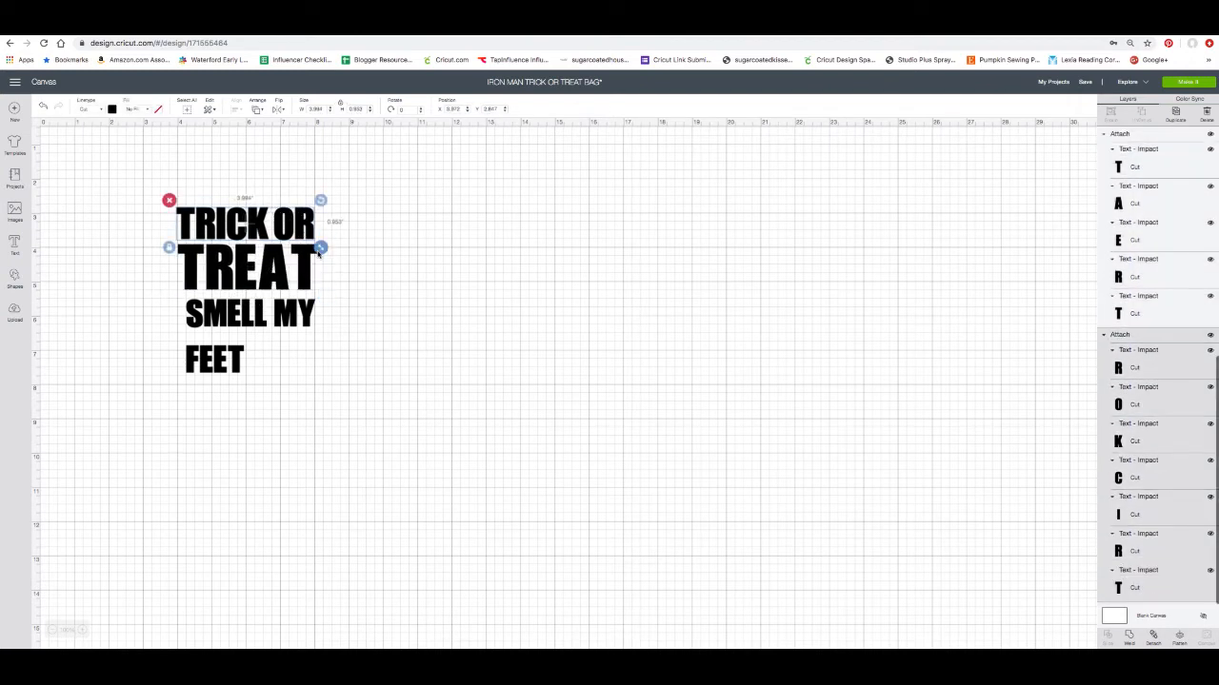
drag(322, 252, 322, 253)
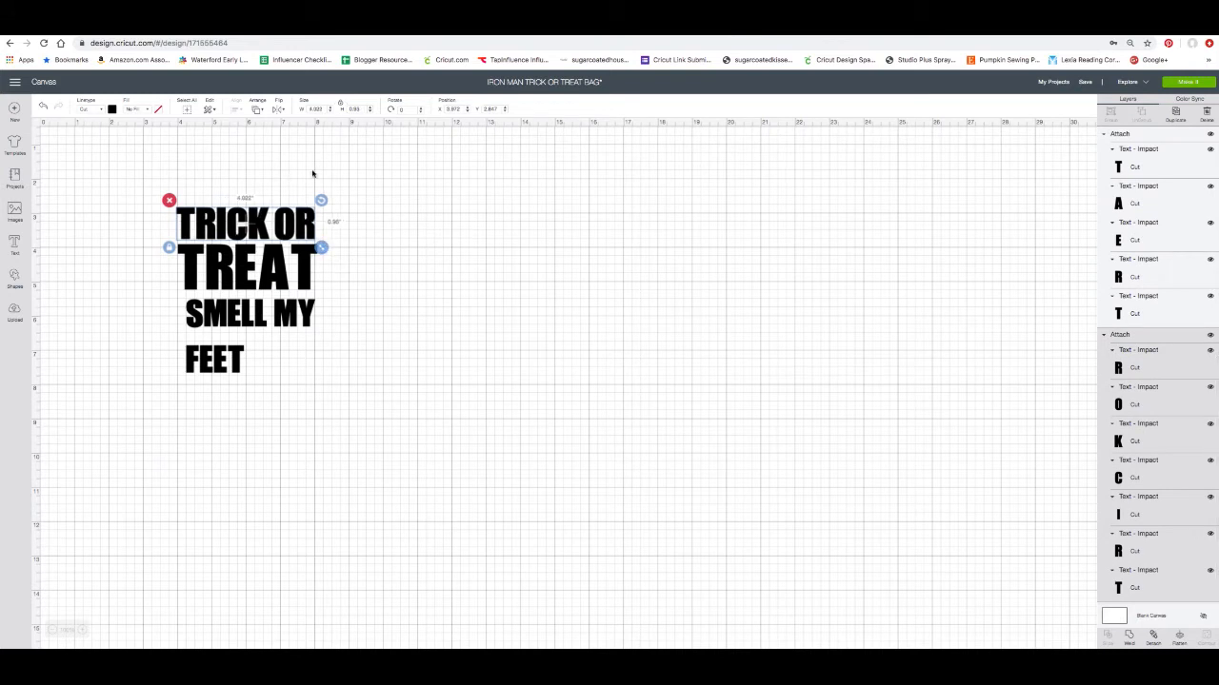
click(301, 277)
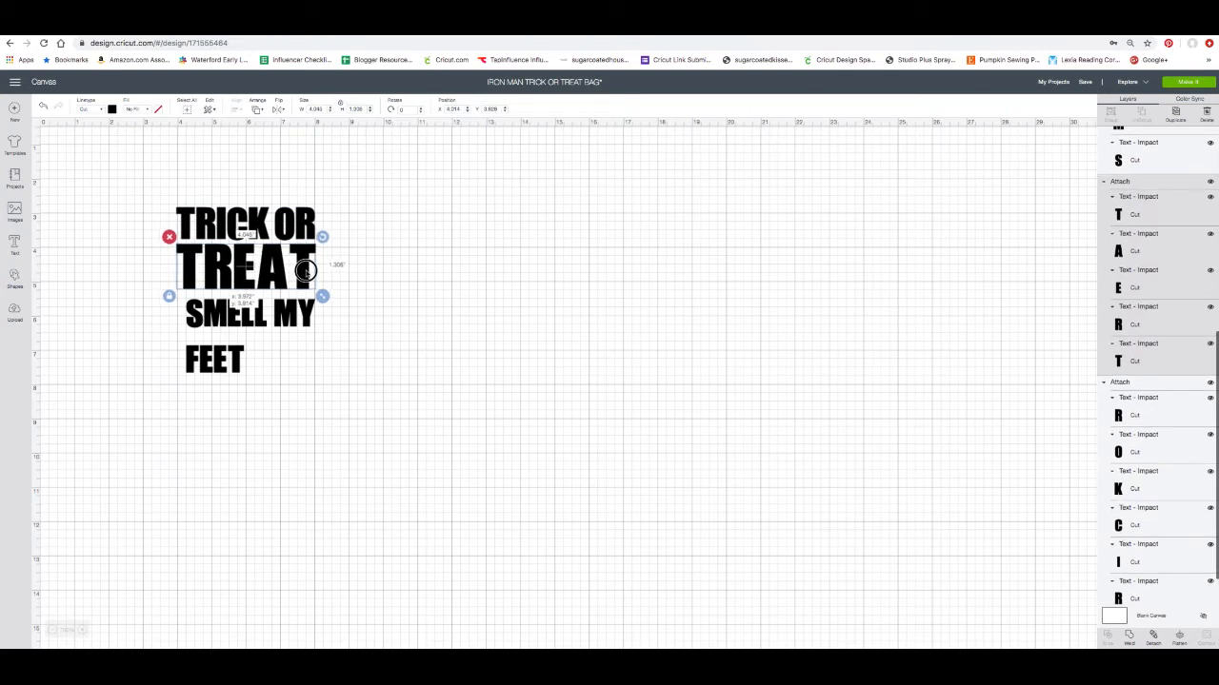
drag(305, 270, 307, 270)
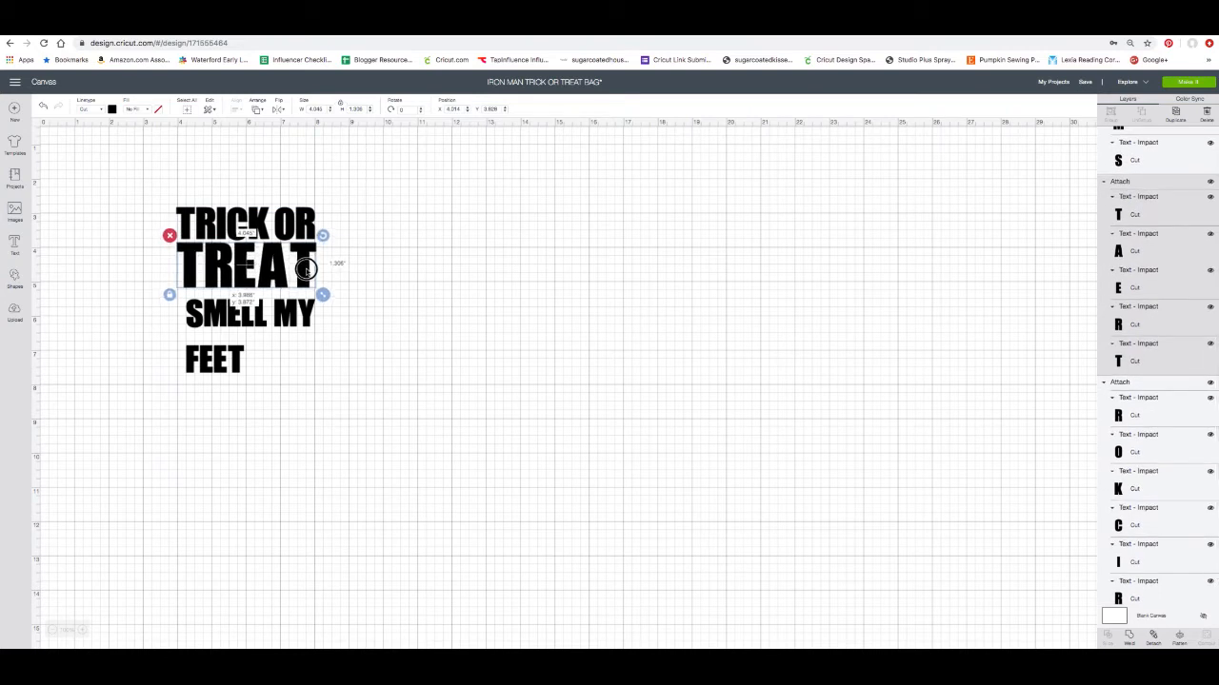
Step: Place SMELL MY closely beneath TREAT and enlarge it proportionally to match the width of the lines above
click(299, 317)
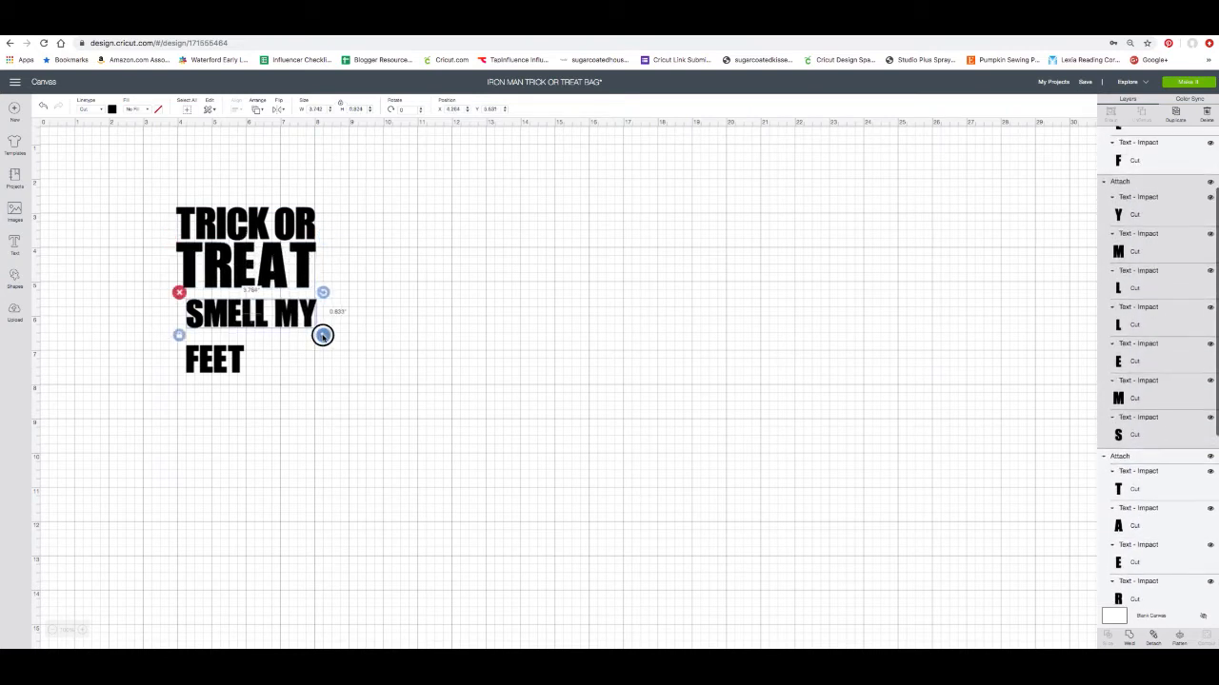
mouse_move(322, 337)
mouse_down()
mouse_move(299, 309)
mouse_move(321, 326)
mouse_up()
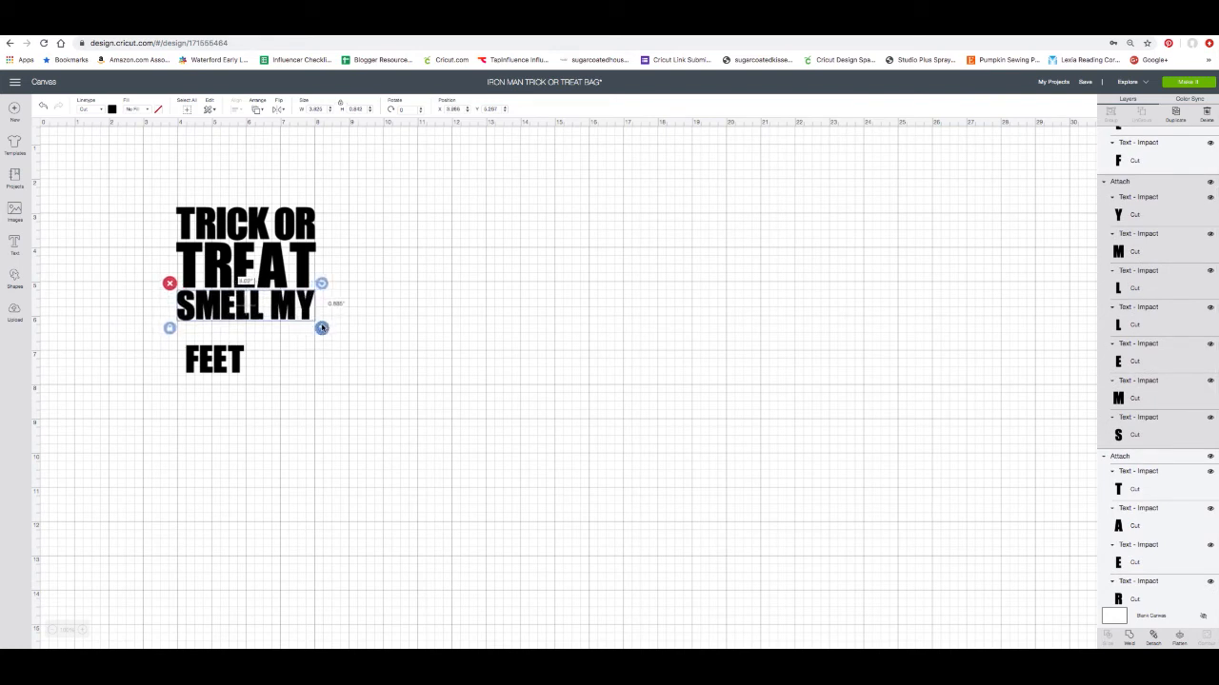
Step: Enlarge FEET to about 4 inches wide beneath SMELL MY, and widen SMELL MY slightly to match the other lines
click(215, 358)
click(217, 357)
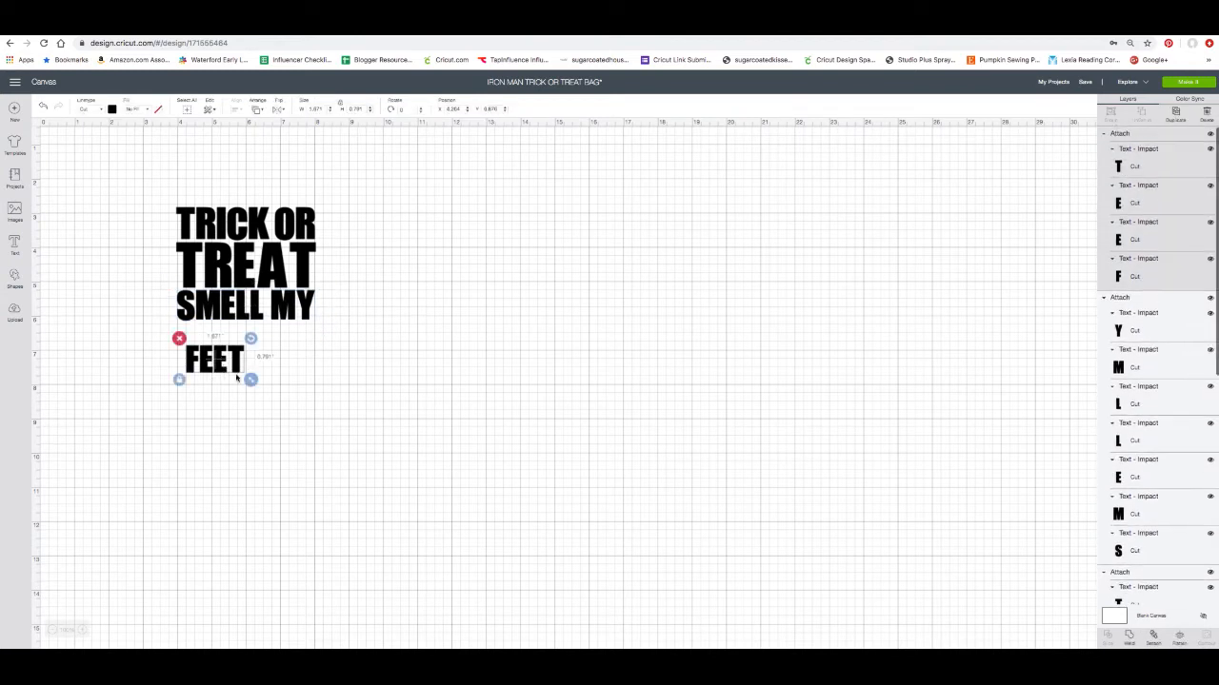
drag(251, 379, 318, 439)
drag(296, 389, 322, 394)
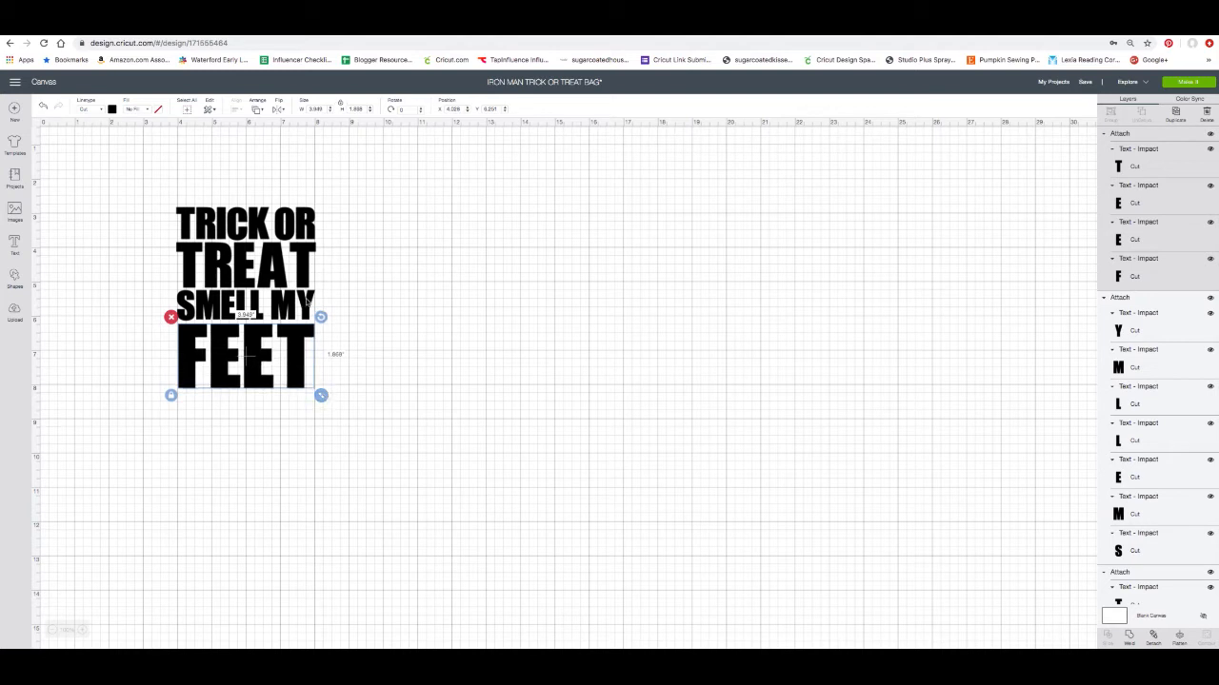
drag(322, 328, 324, 330)
click(362, 258)
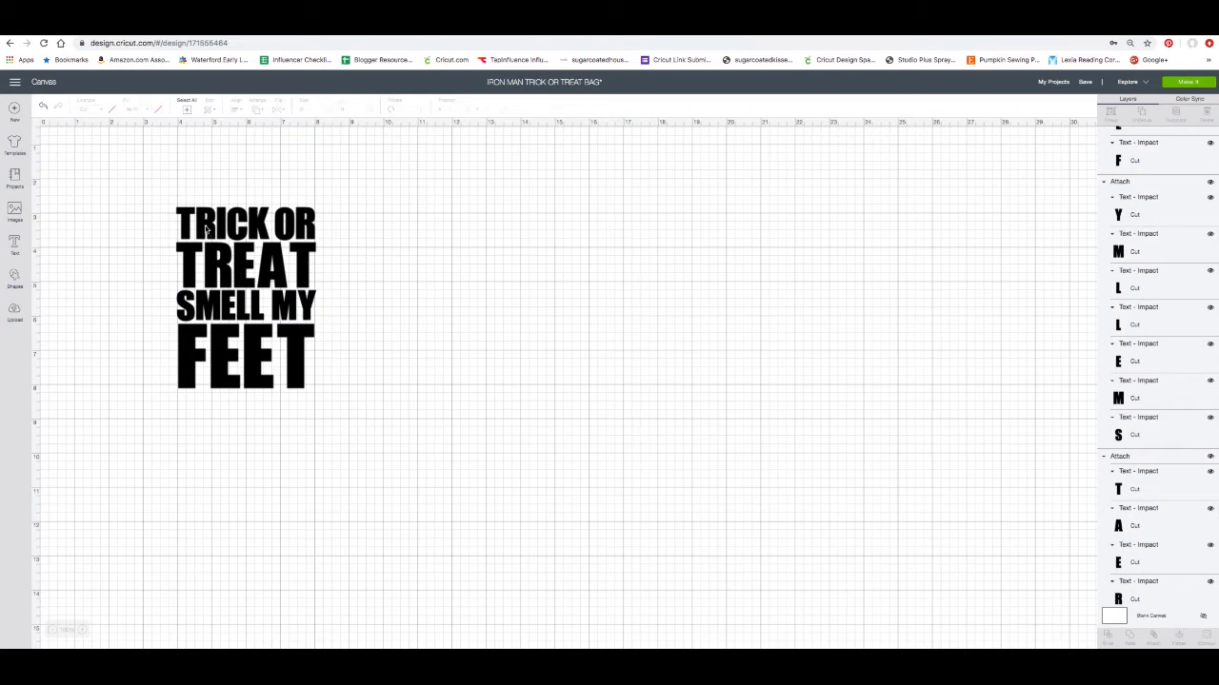
Step: Center all four text lines horizontally on each other and weld them into a single shape
key(super+a)
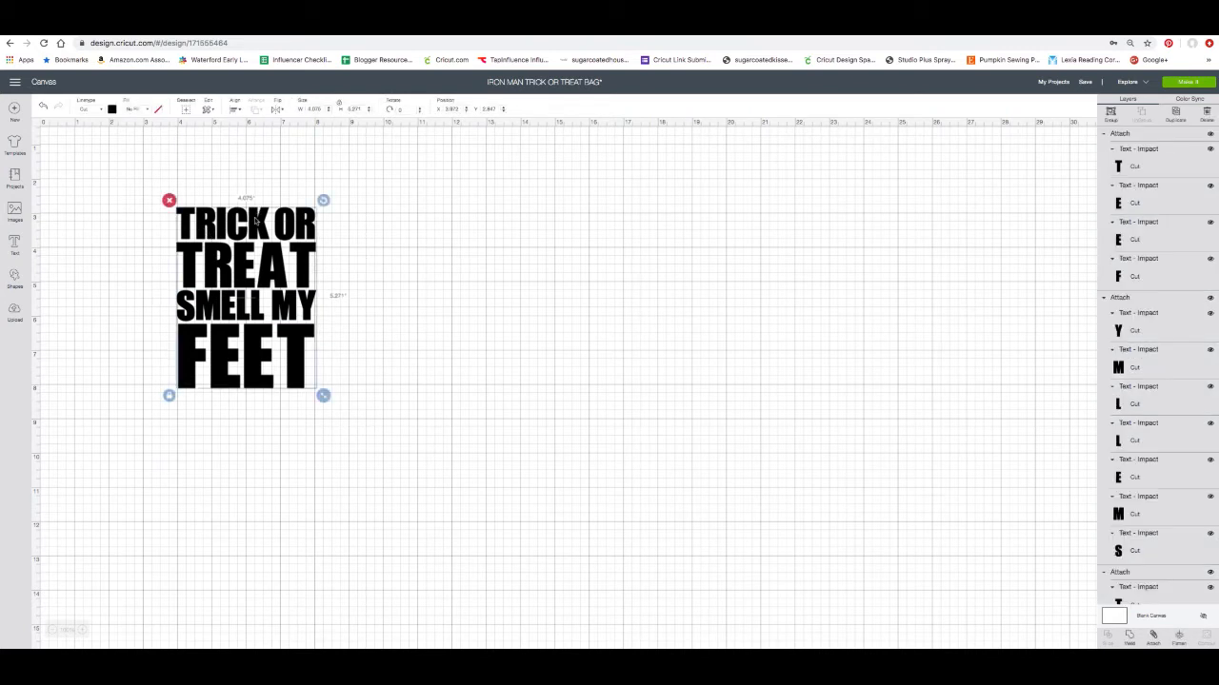
click(236, 110)
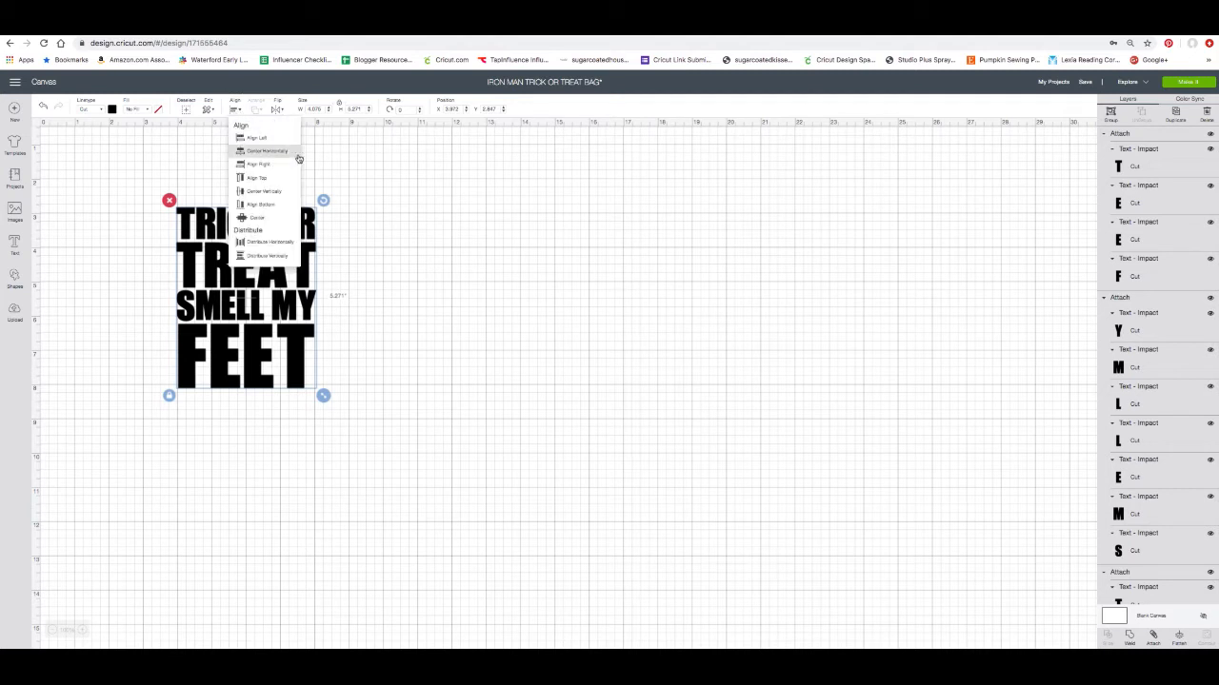
click(266, 152)
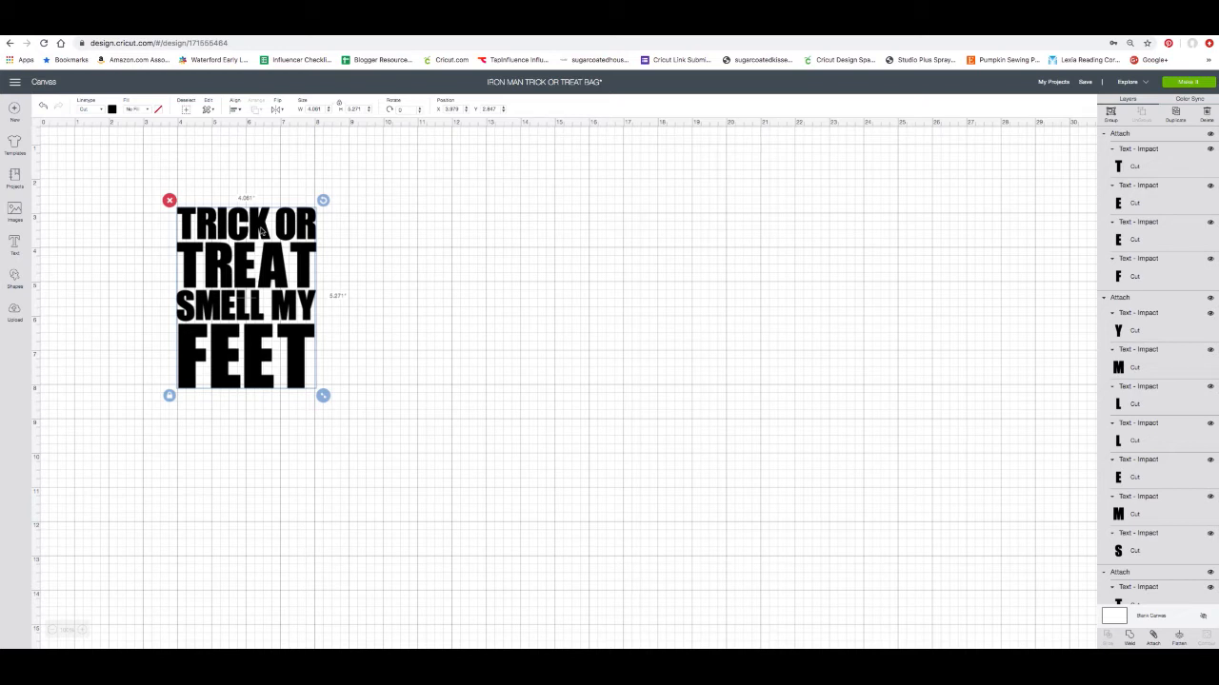
right_click(261, 230)
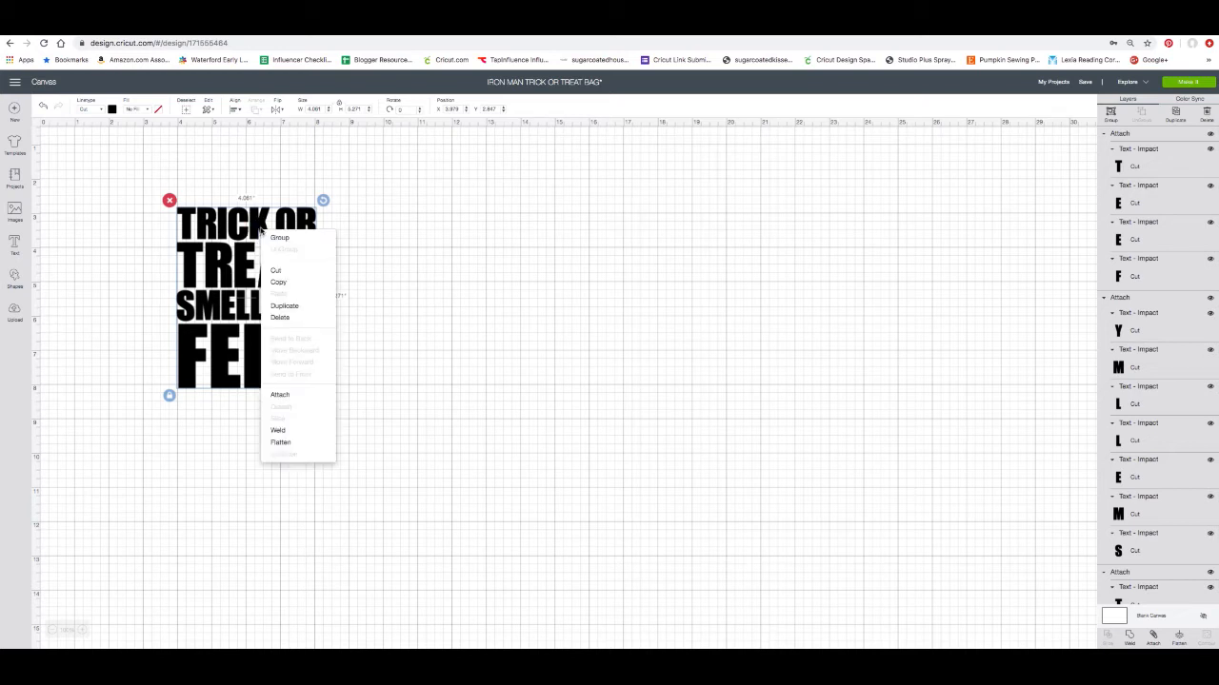
click(300, 433)
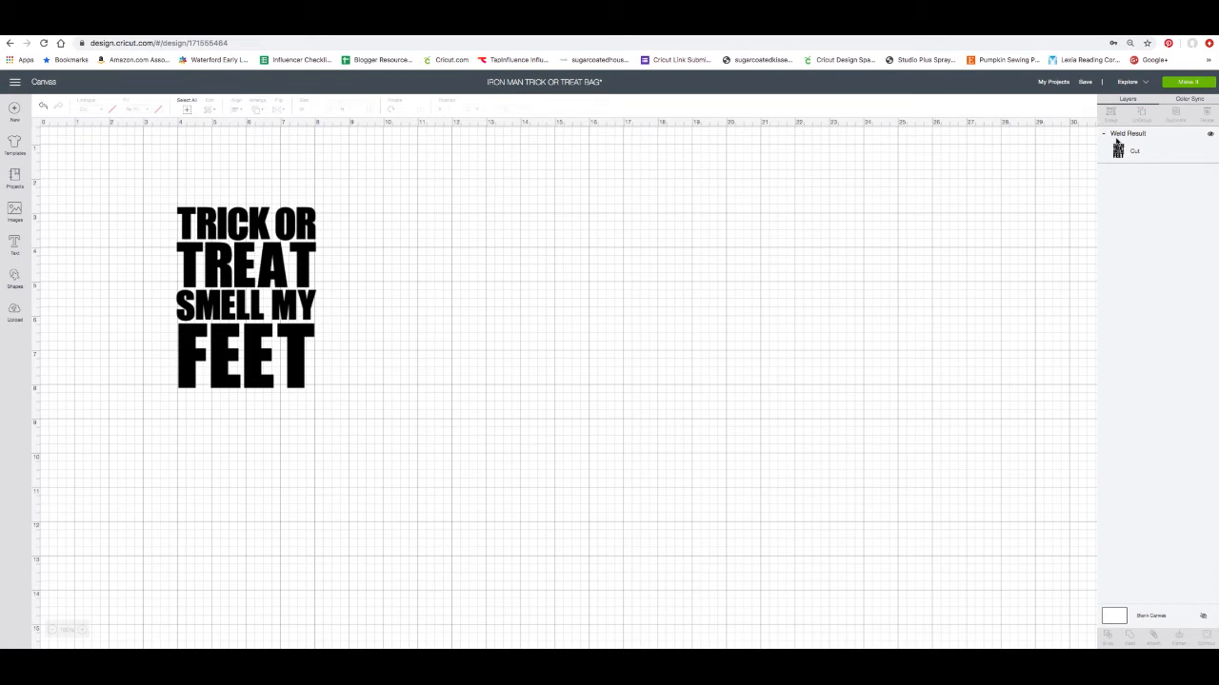
Step: Insert a square and enlarge it to about 14 inches wide to represent the bag behind the lettering
click(15, 276)
click(52, 213)
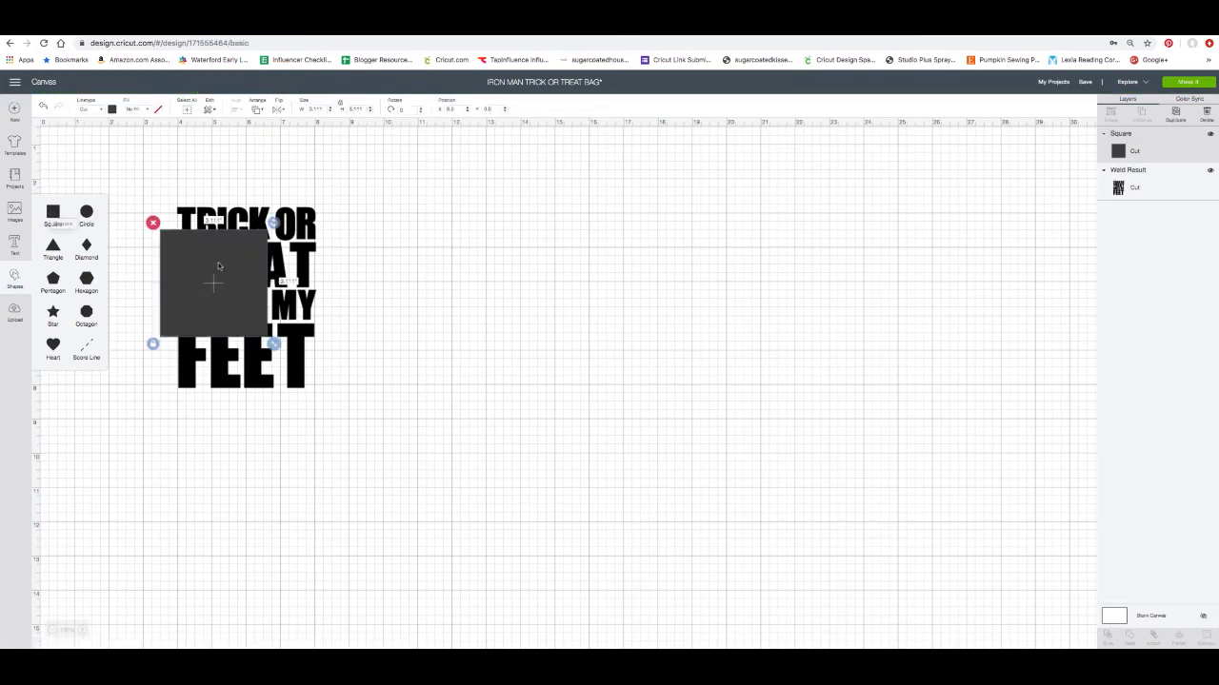
drag(204, 217, 188, 175)
drag(260, 299, 637, 587)
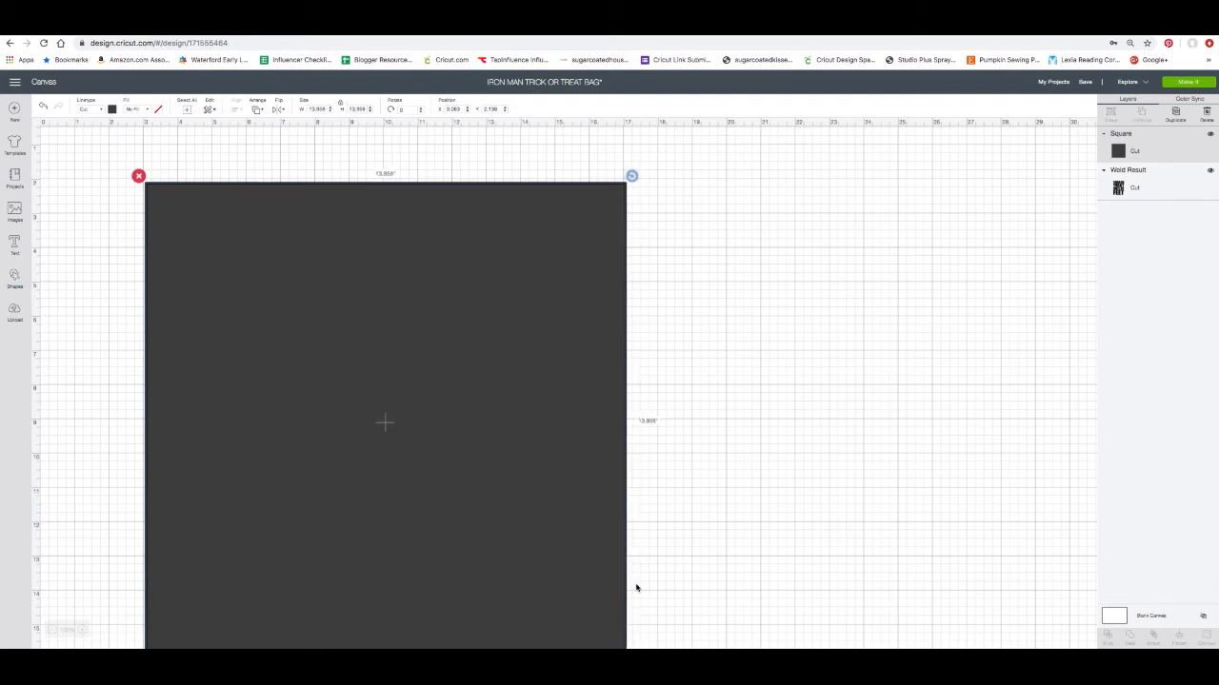
Step: Change the square's color to a custom light beige
click(112, 109)
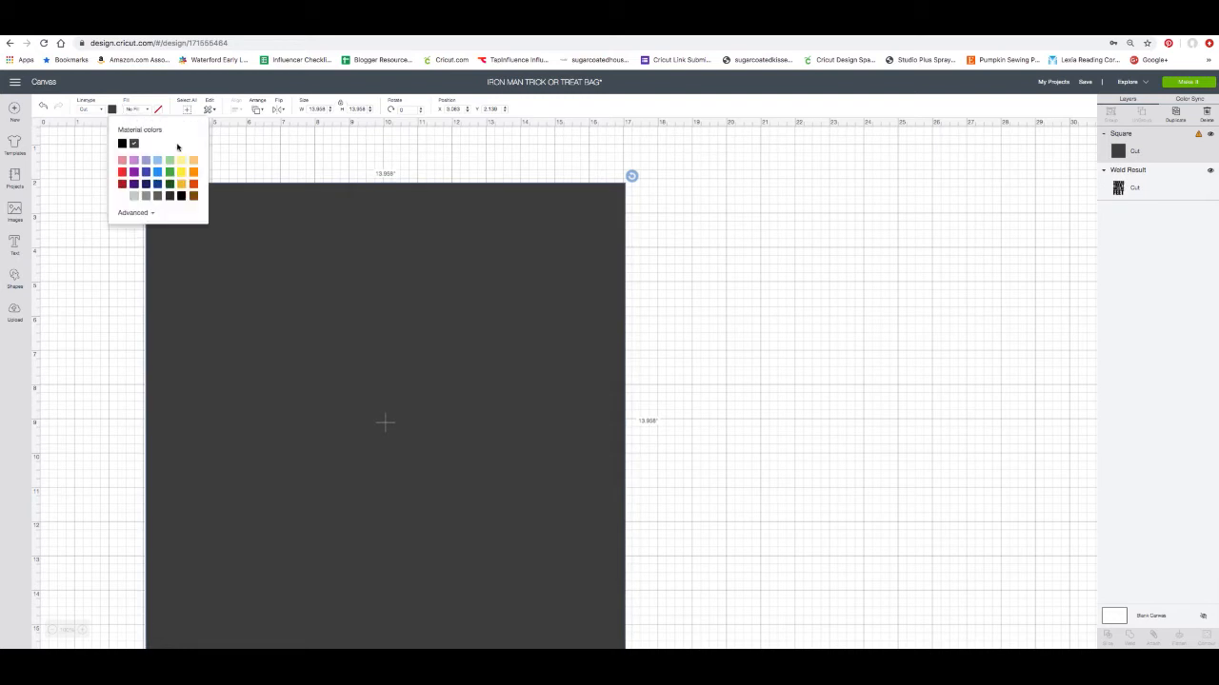
click(145, 214)
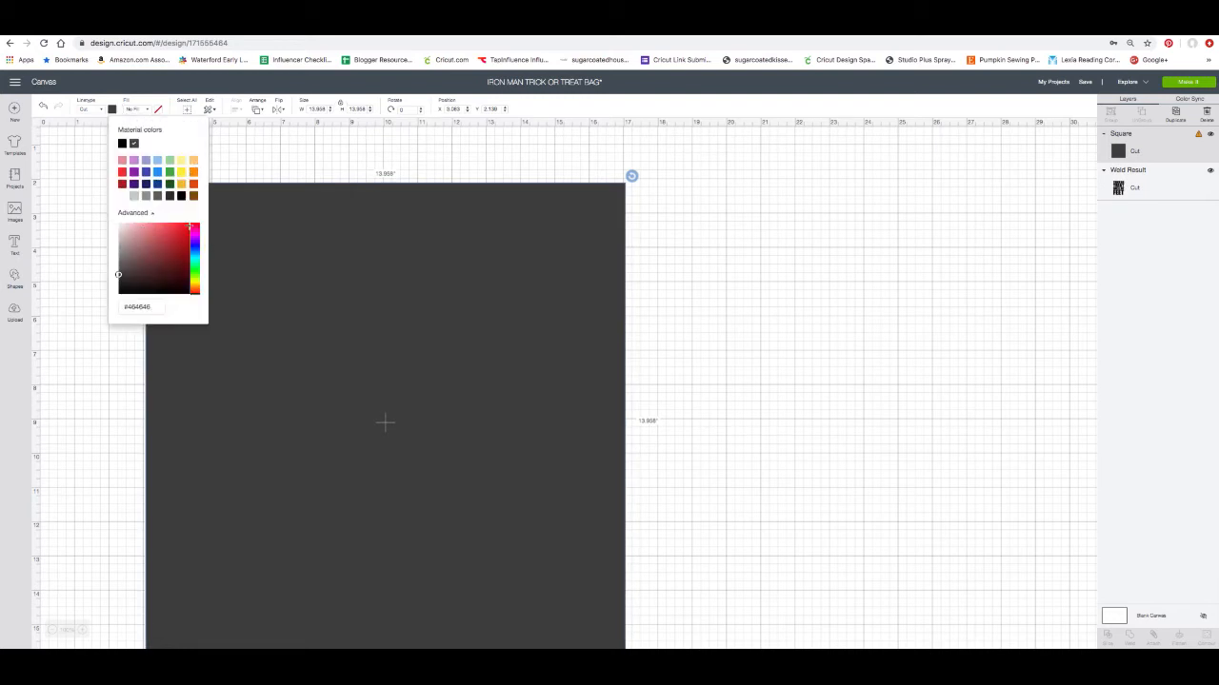
drag(195, 285, 194, 286)
click(132, 226)
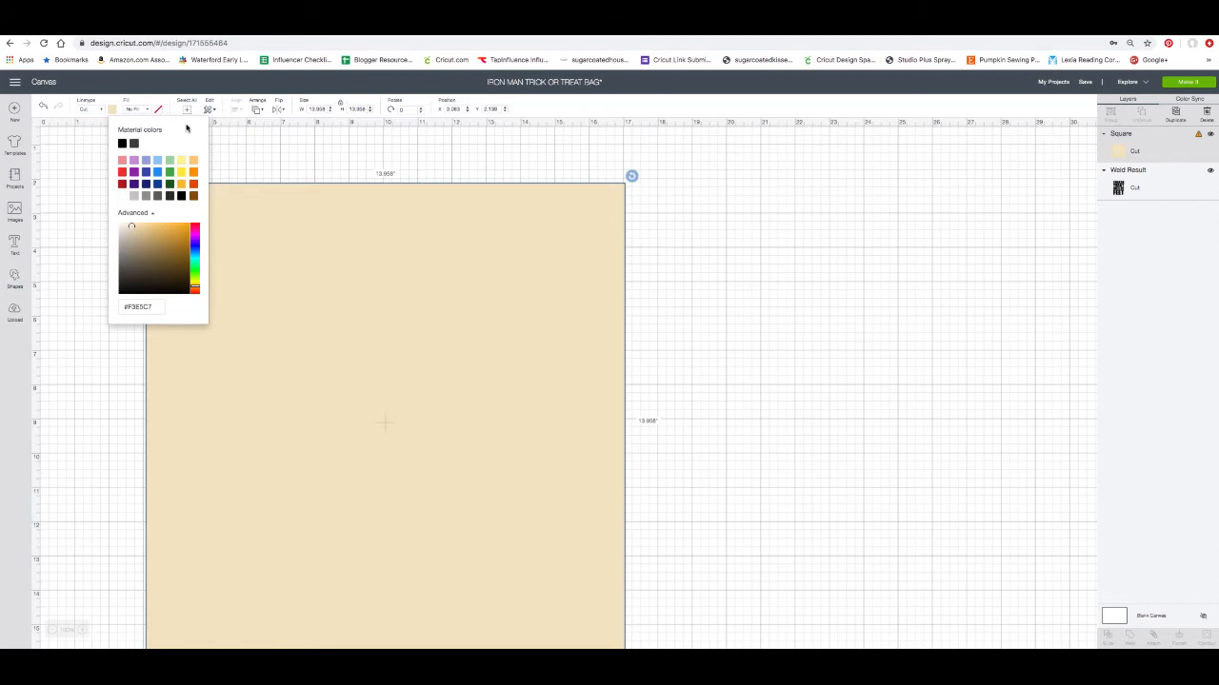
Step: Move the beige square up toward the canvas corner and send it behind the welded lettering
drag(424, 268, 394, 218)
right_click(397, 222)
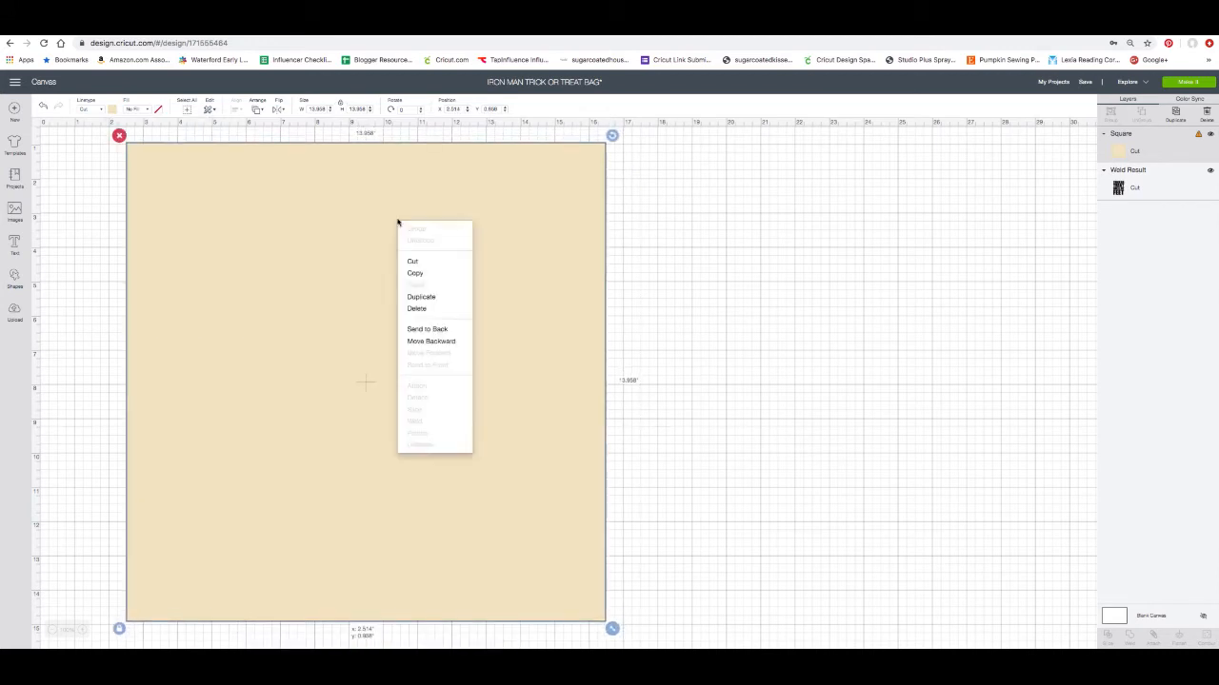
click(424, 329)
Step: Position the welded lettering near the square's upper edge and enlarge it to about 9.6 by 12.5 inches
drag(240, 211, 253, 177)
drag(319, 359, 533, 609)
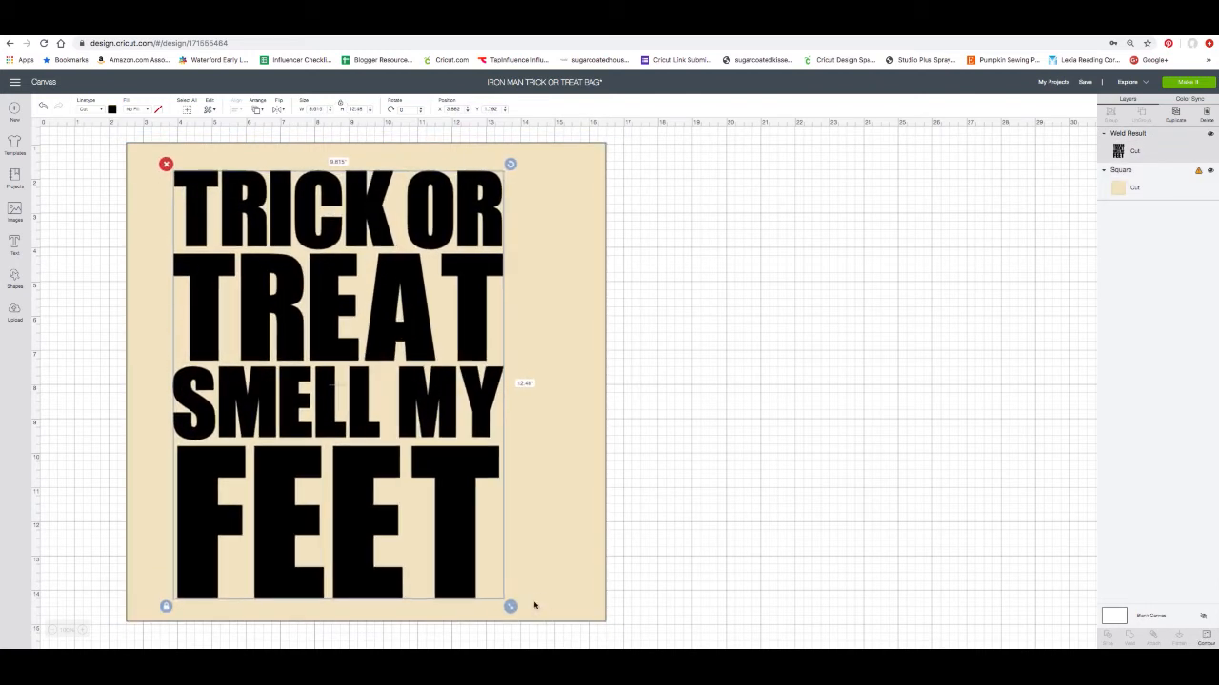
Step: Shrink the welded lettering to about 8.5 by 11 inches, centered on the beige square, and hide the square
drag(446, 404, 475, 401)
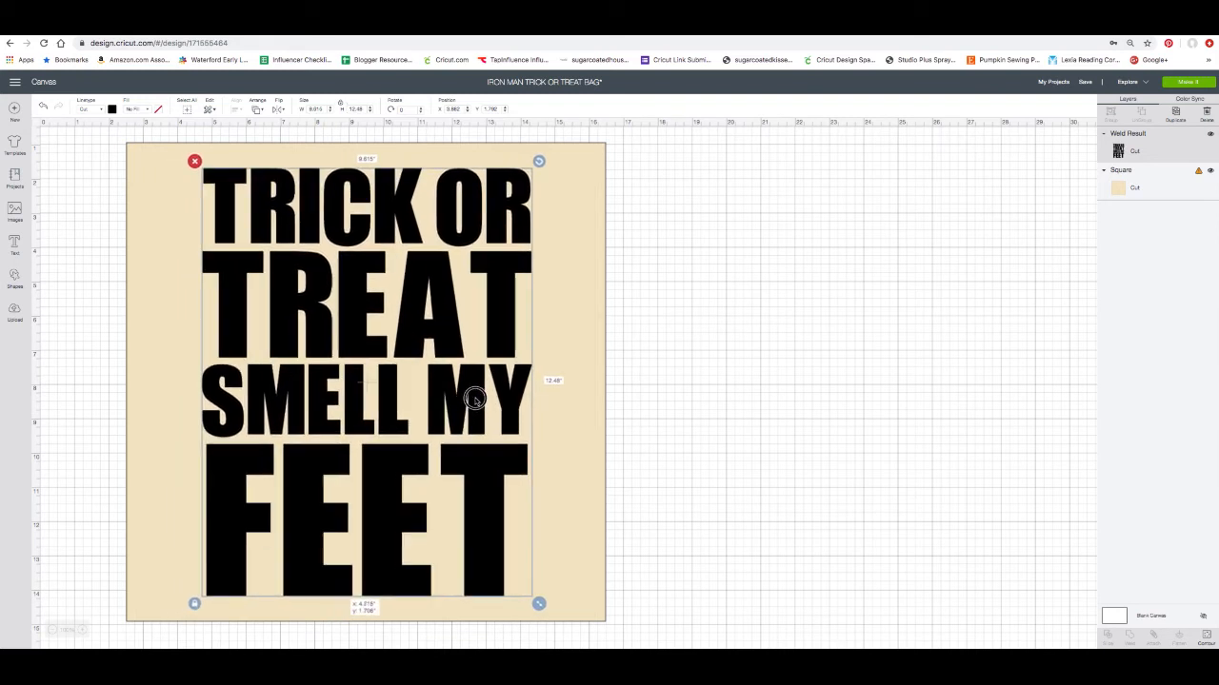
drag(539, 604, 501, 556)
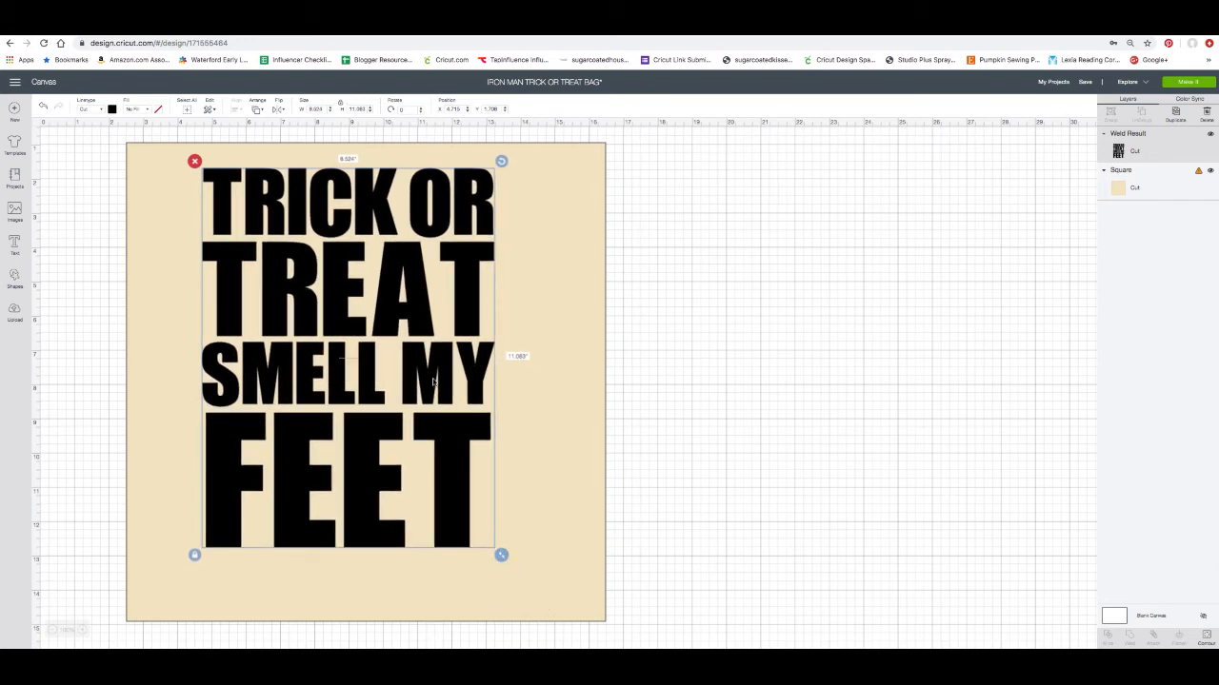
drag(436, 383, 452, 406)
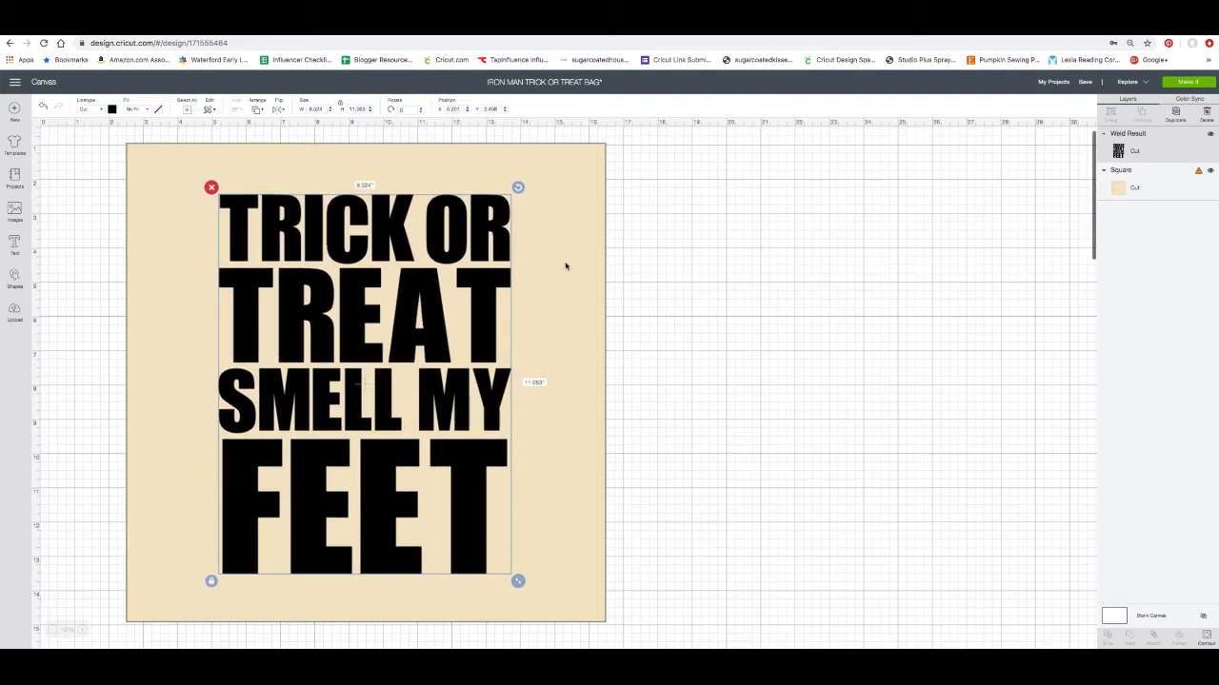
click(557, 201)
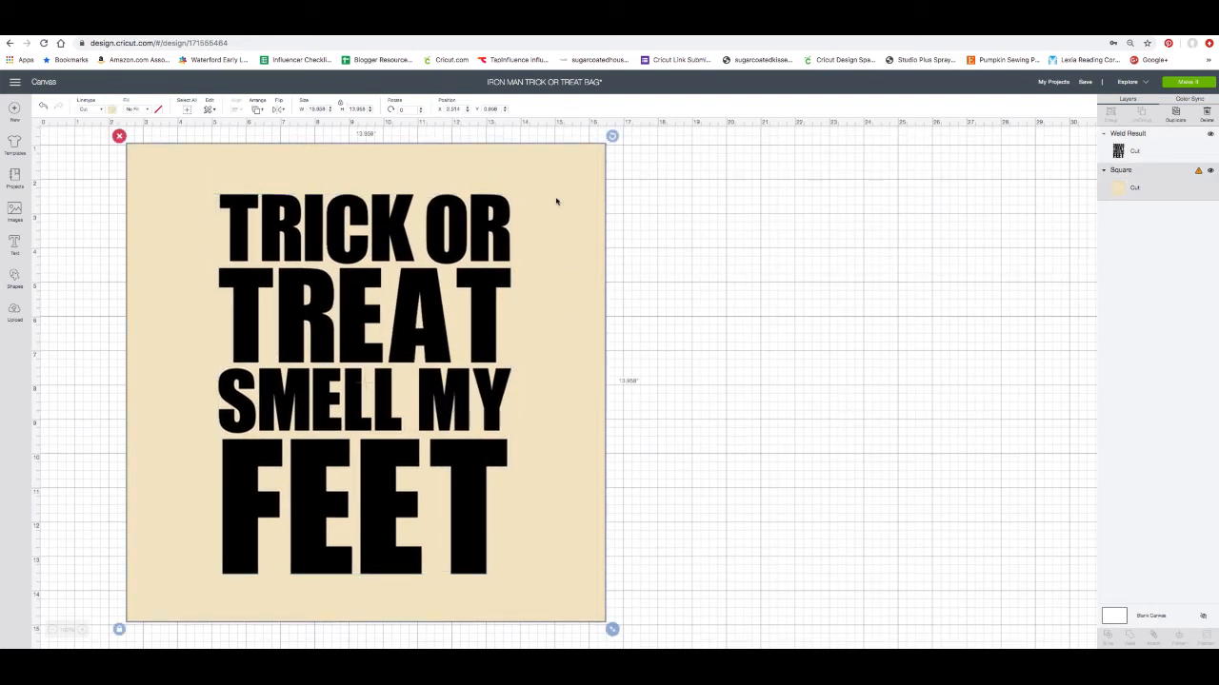
click(1211, 173)
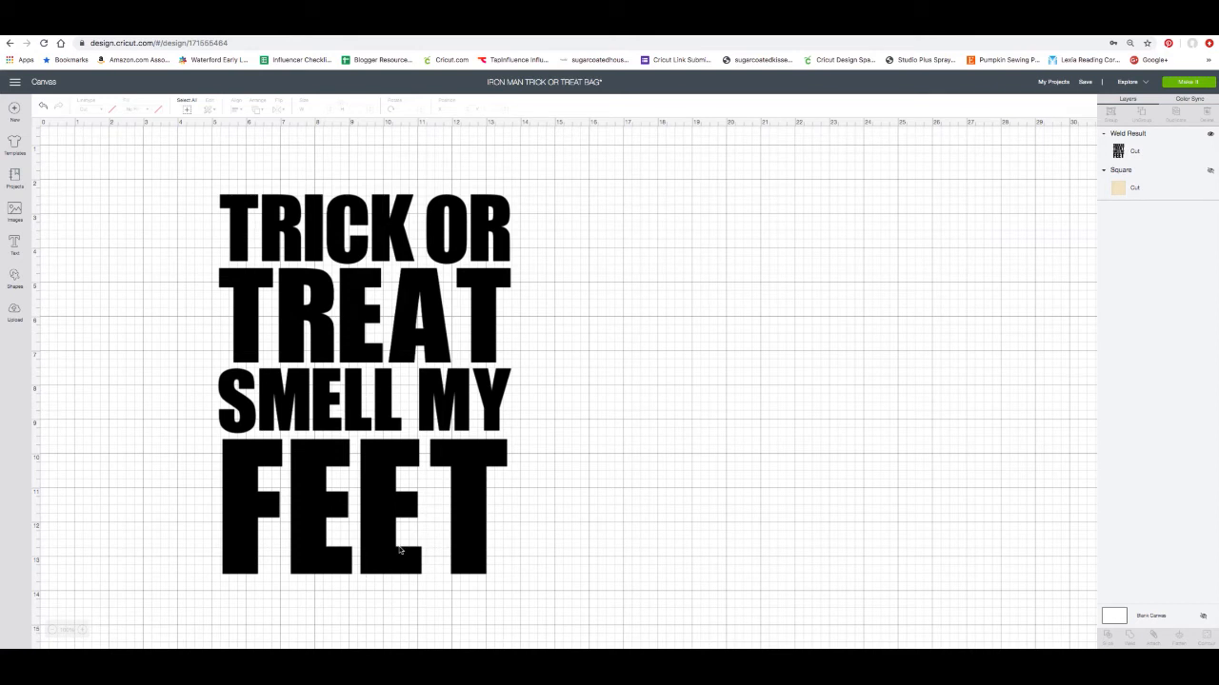
Step: Insert the purchased Iron Man mask from the avengers images and place it beside the lettering
click(15, 210)
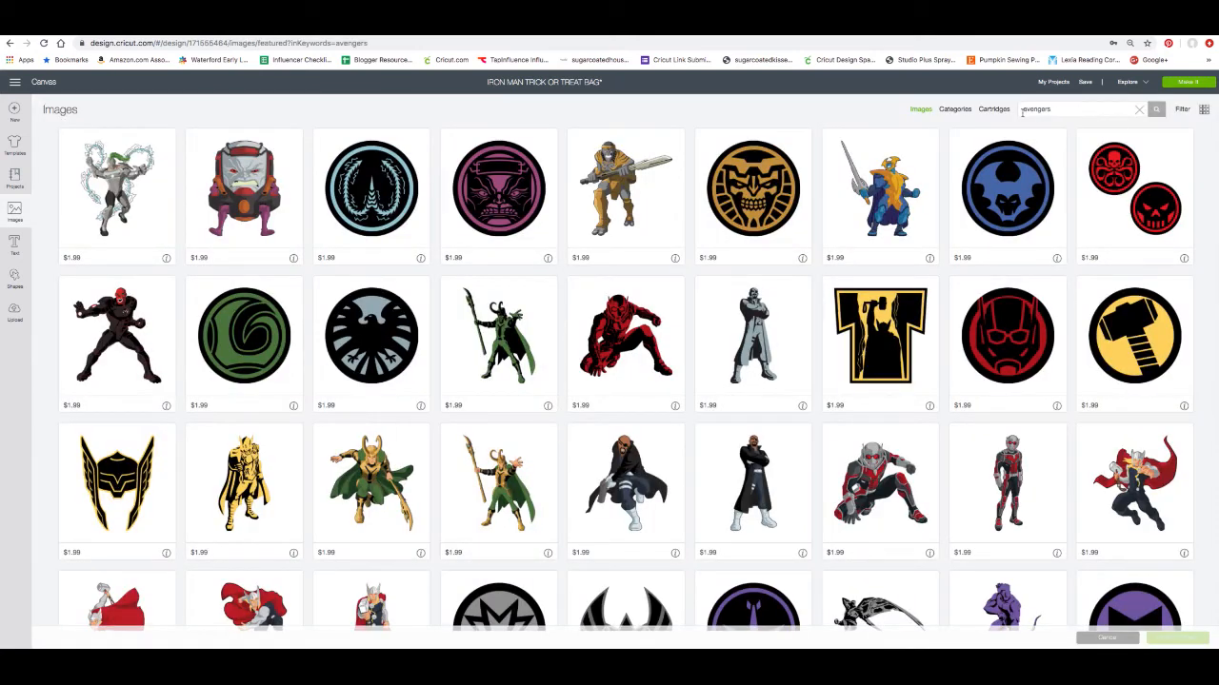
scroll(905, 421, down, 8)
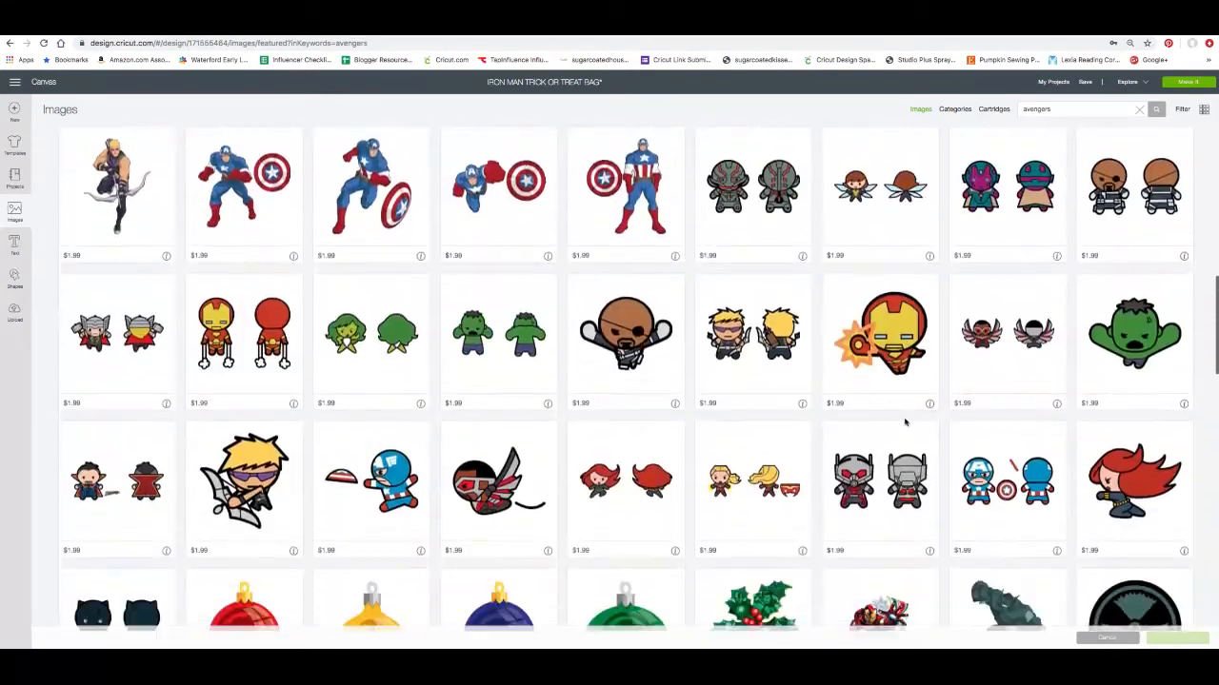
scroll(905, 422, down, 5)
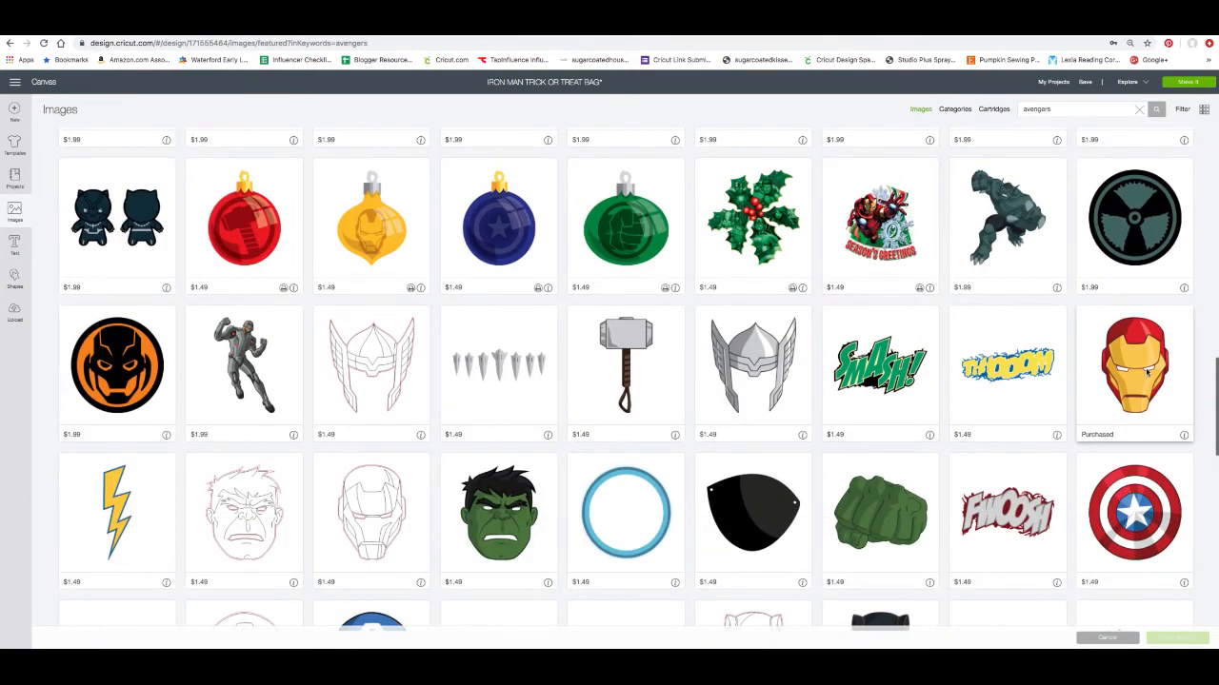
click(1147, 371)
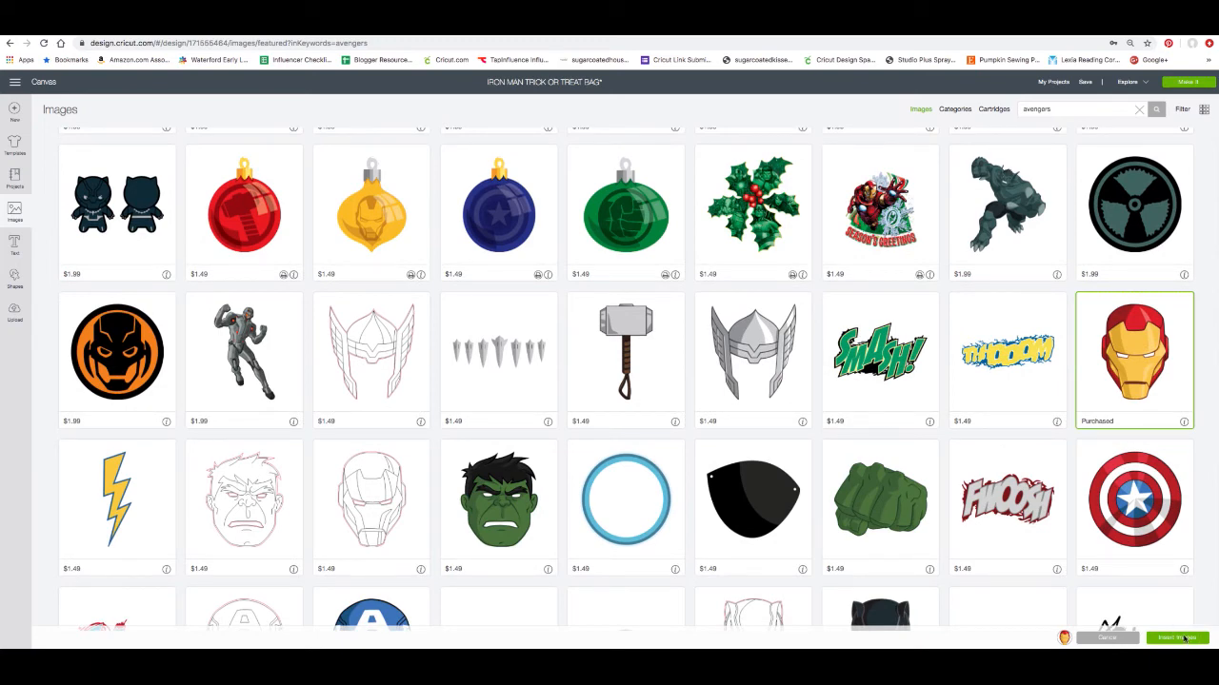
click(1180, 638)
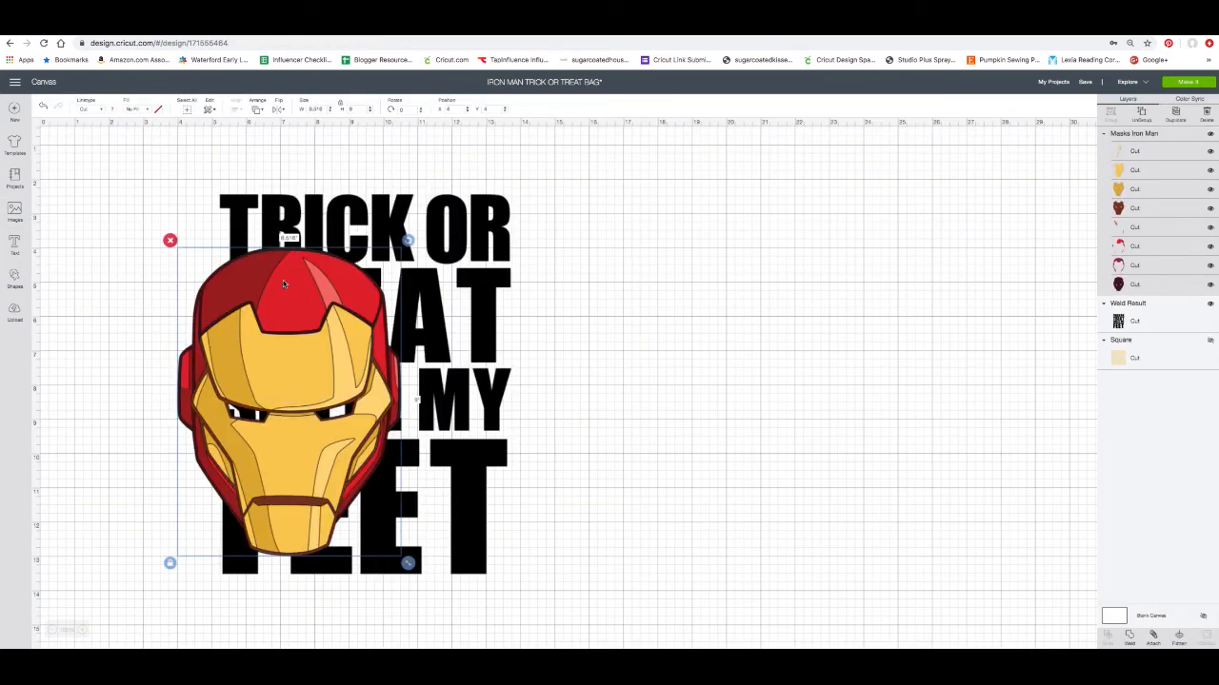
drag(283, 284, 685, 236)
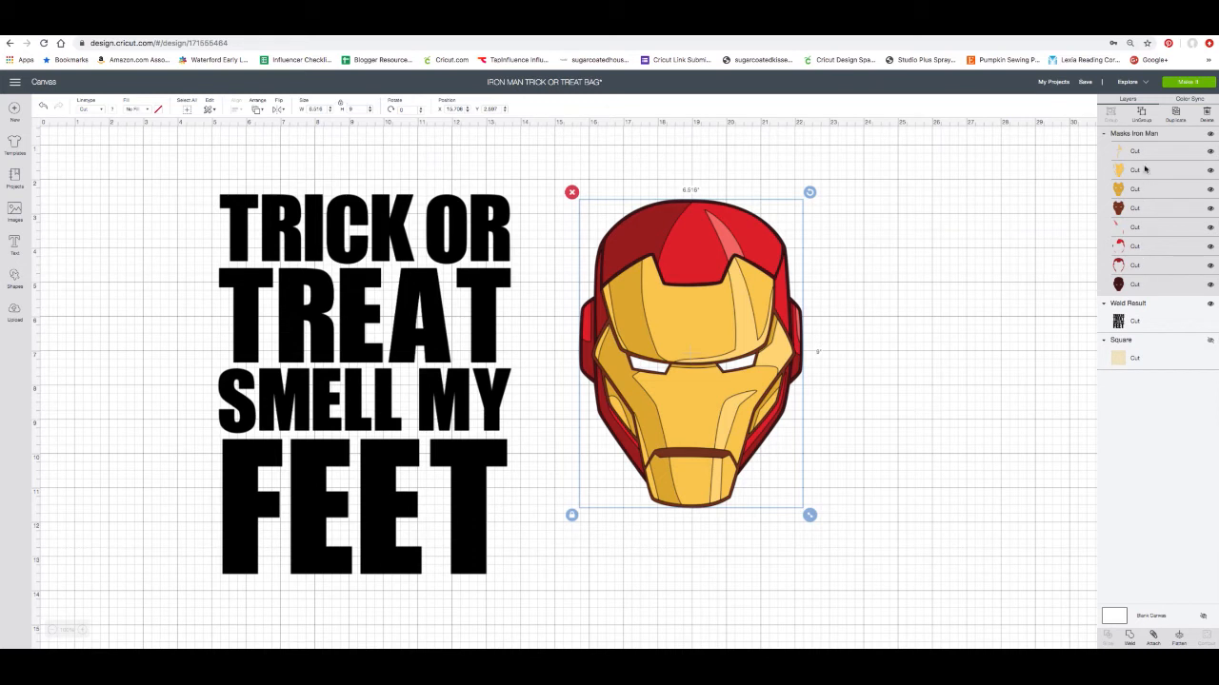
Step: Hide every layer of the Iron Man mask except the gold face and the dark red helmet
click(1210, 152)
click(1210, 170)
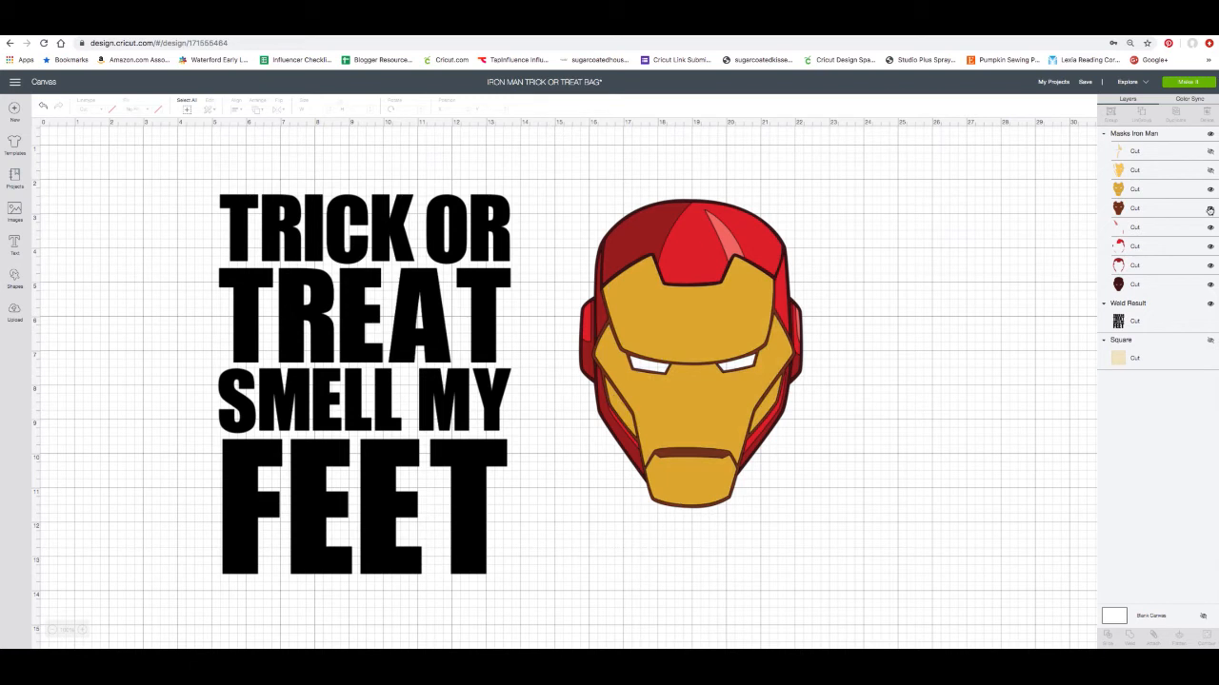
click(1210, 209)
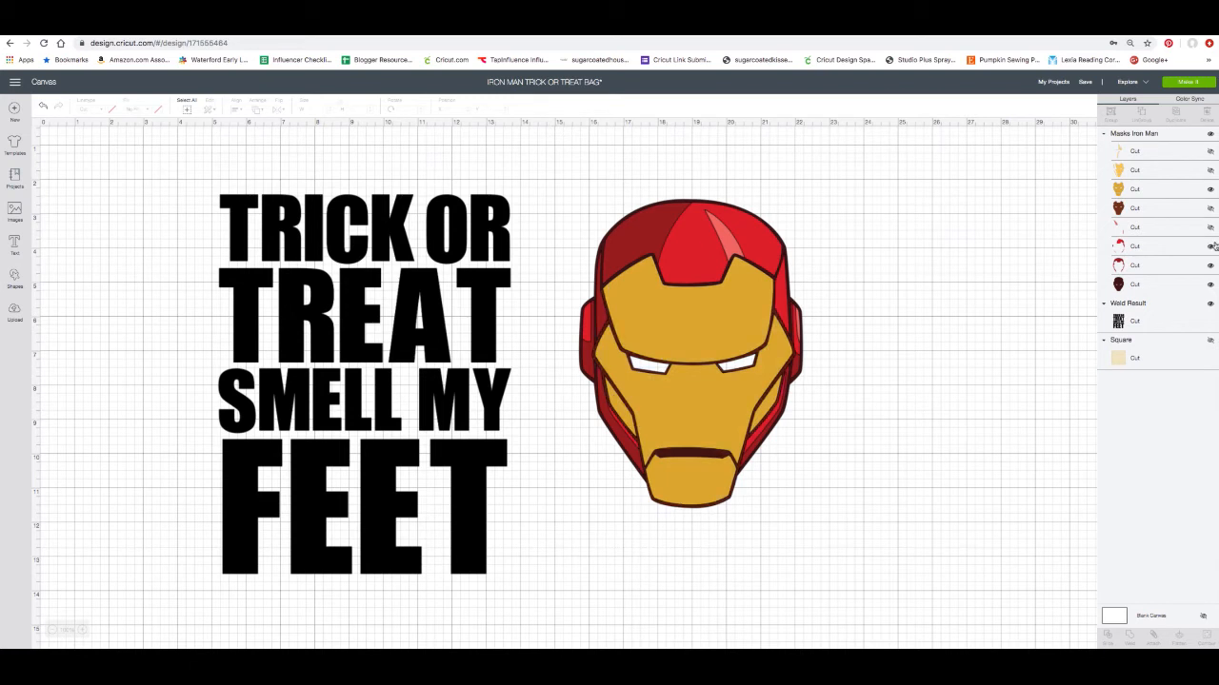
click(1210, 228)
click(1210, 246)
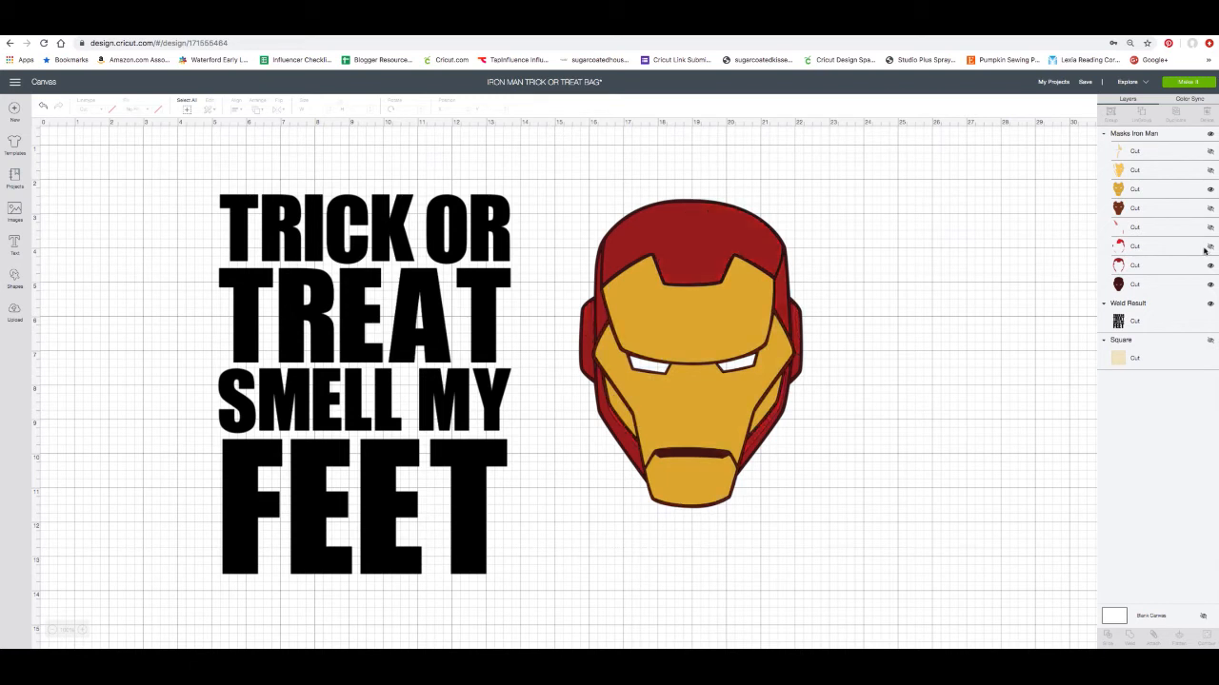
click(1210, 284)
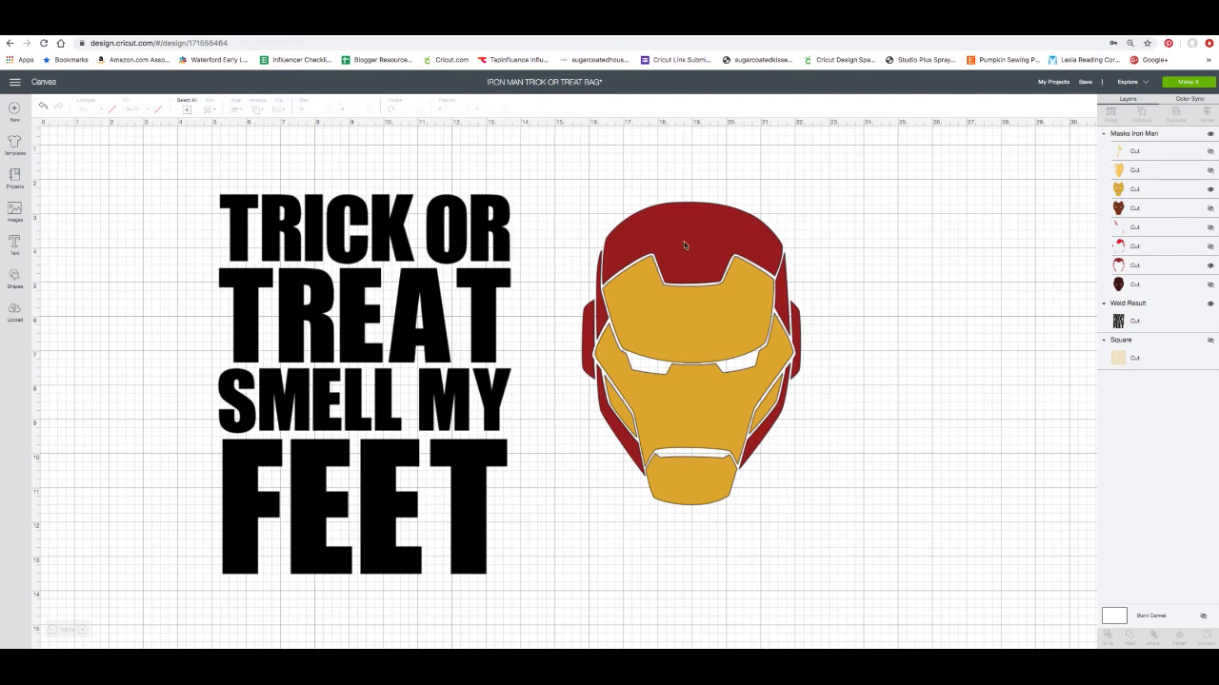
Step: Delete the hidden light yellow highlight layers and the hidden brown layer from the Iron Man mask
right_click(1157, 152)
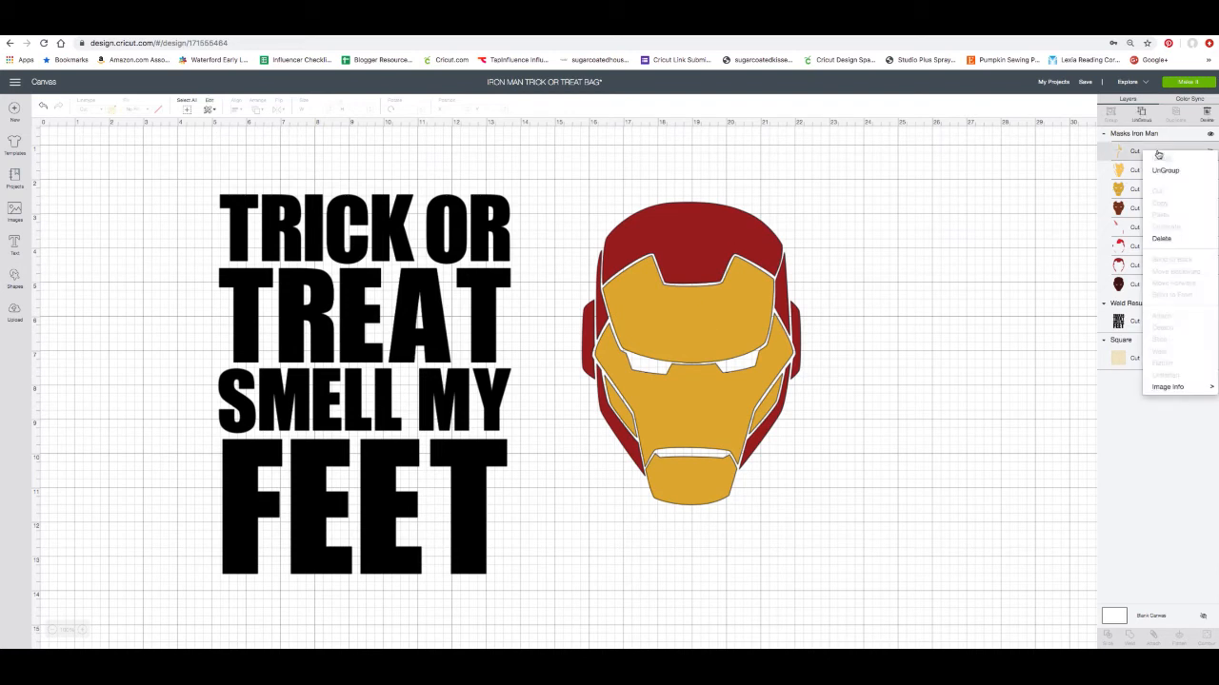
click(1181, 237)
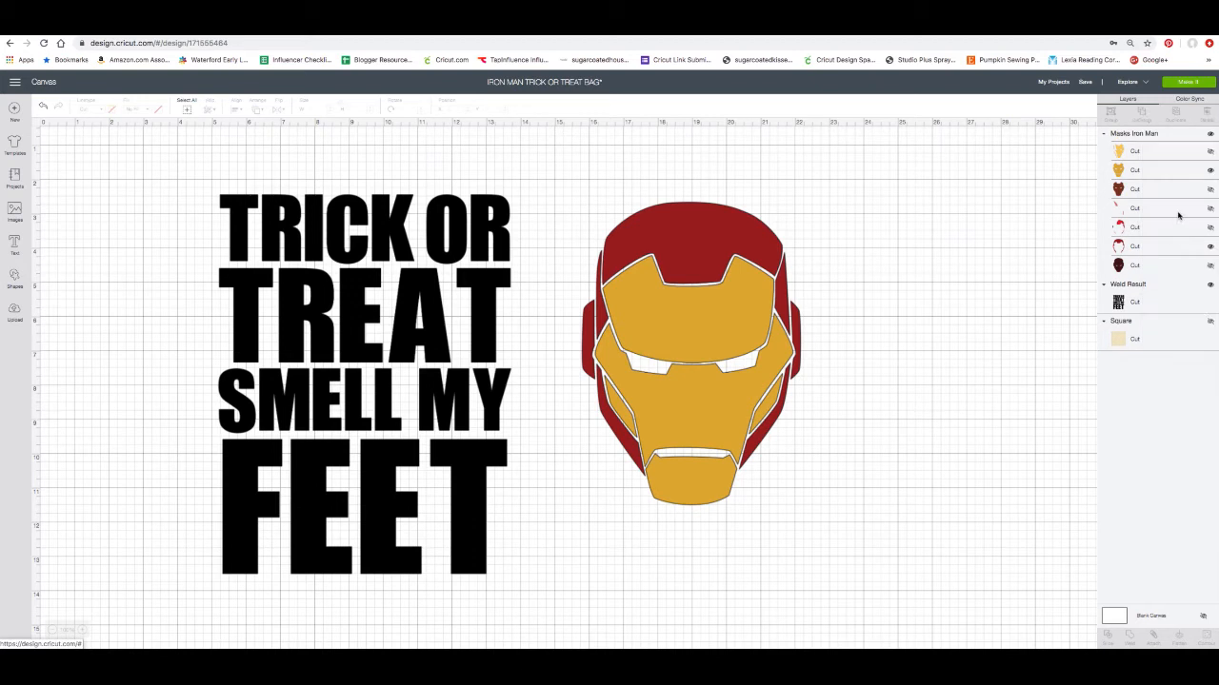
right_click(1177, 159)
click(1180, 238)
right_click(1164, 154)
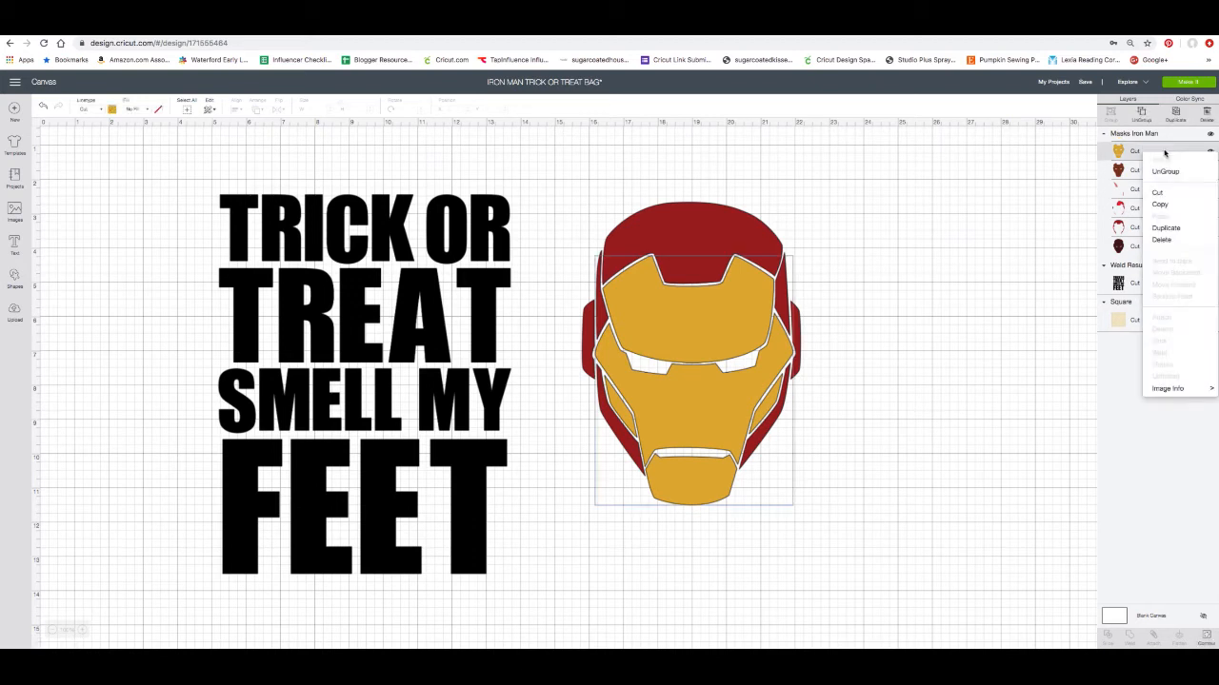
click(1120, 173)
click(1173, 171)
right_click(1173, 172)
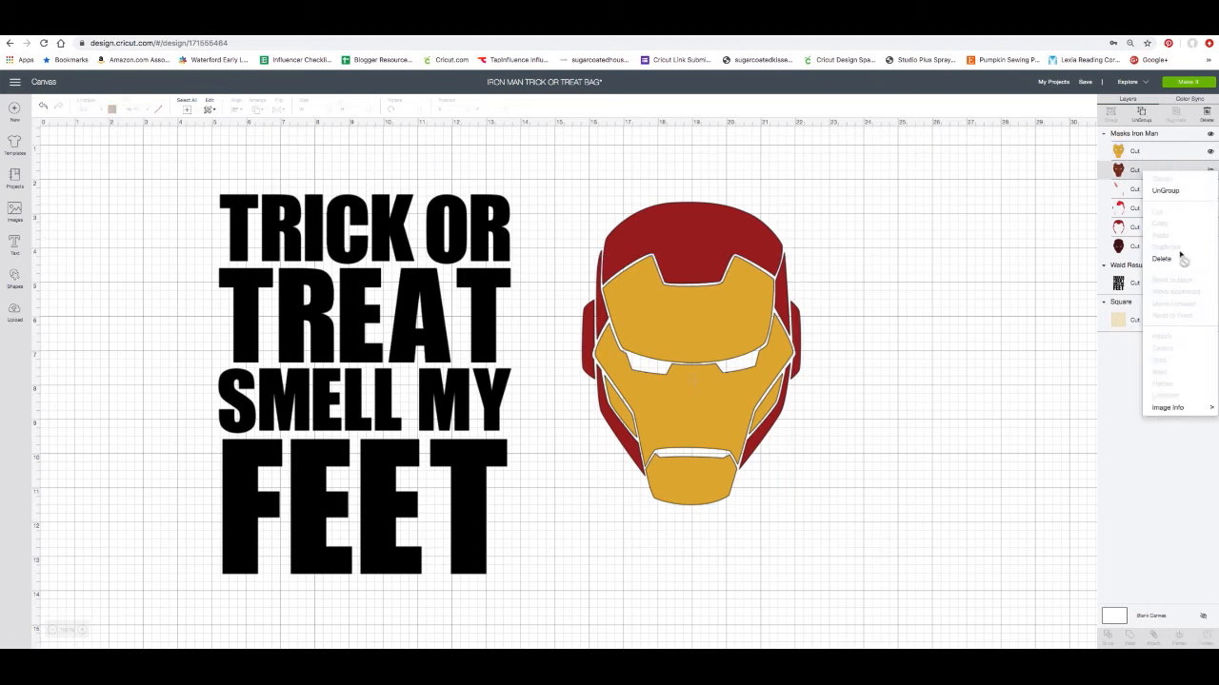
click(1178, 259)
Step: Delete the two hidden red highlight layers and the hidden dark base layer from the Iron Man mask
right_click(1175, 175)
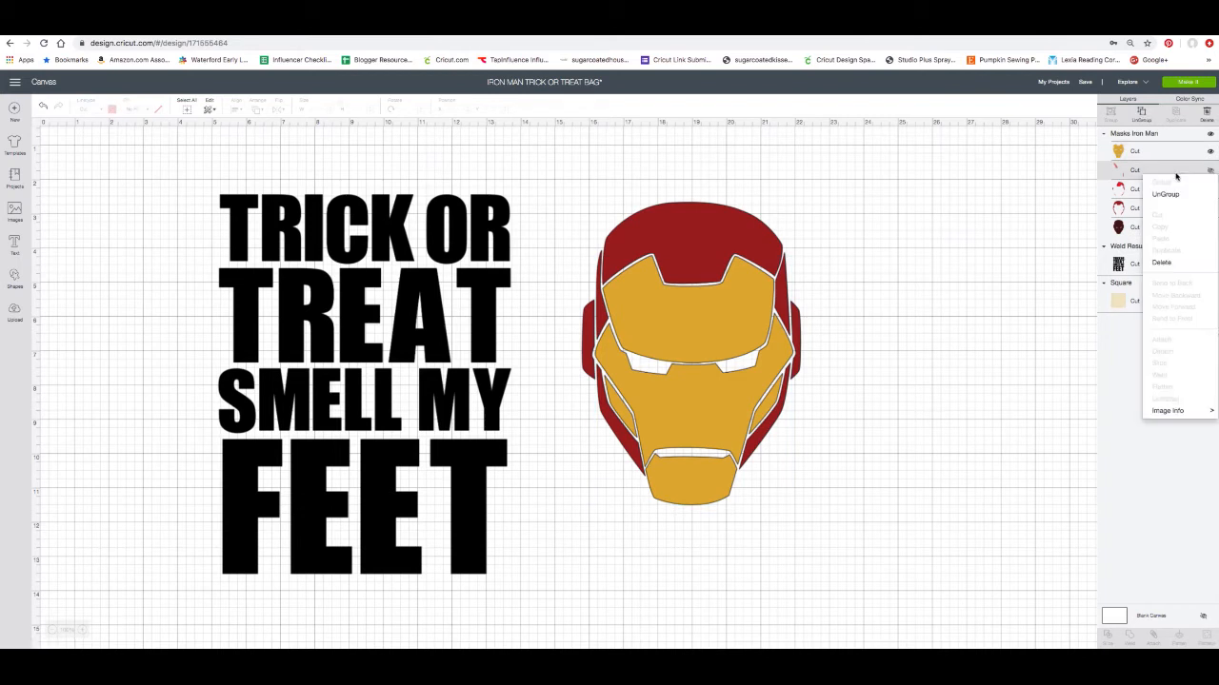
click(1164, 260)
right_click(1167, 172)
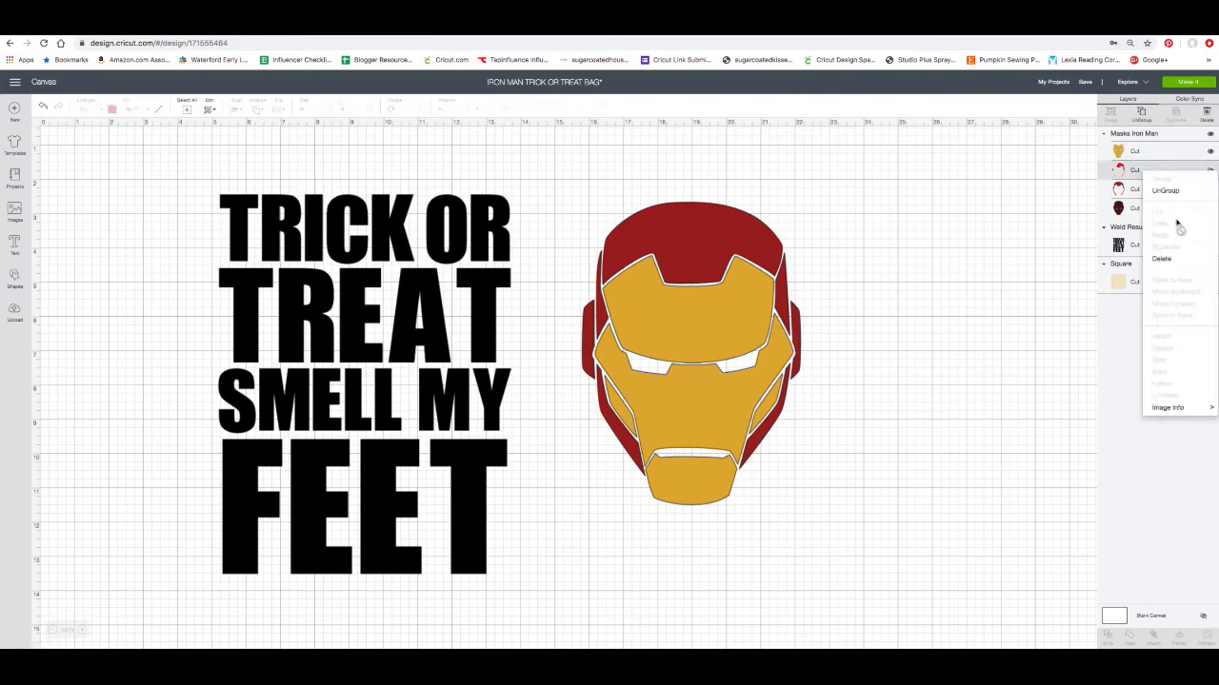
click(1170, 263)
right_click(1174, 189)
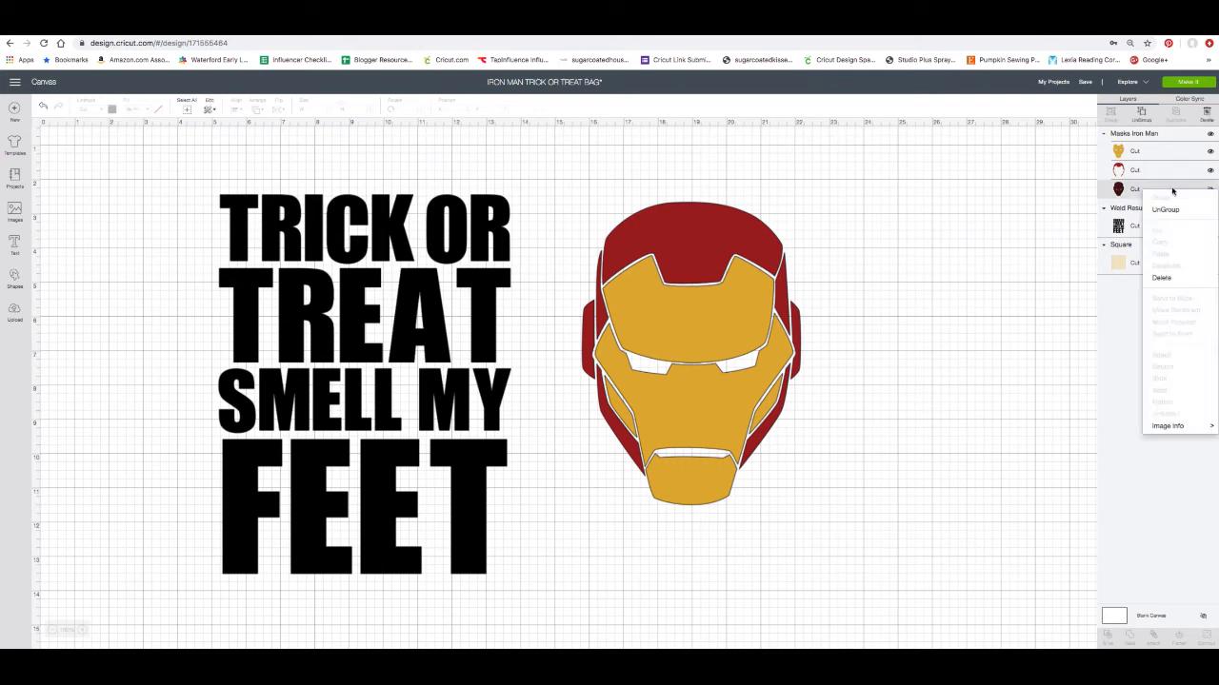
click(1173, 281)
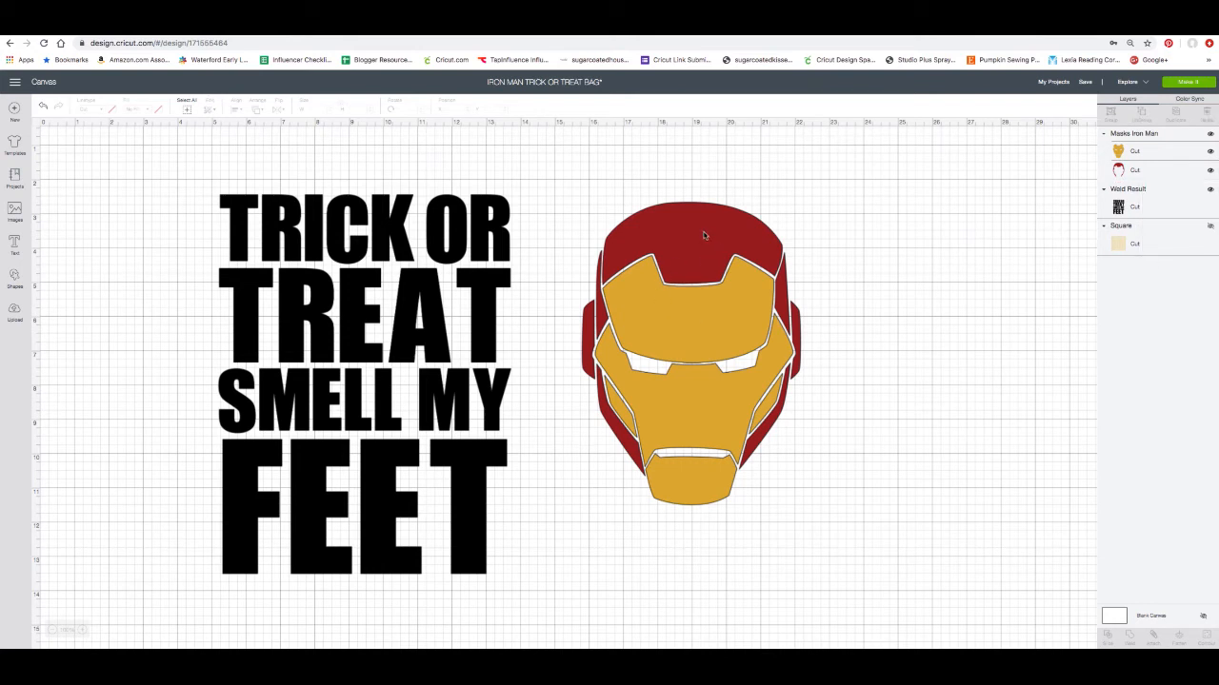
Step: Center the two-layer Iron Man mask over the lettering and enlarge it to about 7.2 inches wide
drag(705, 236, 367, 242)
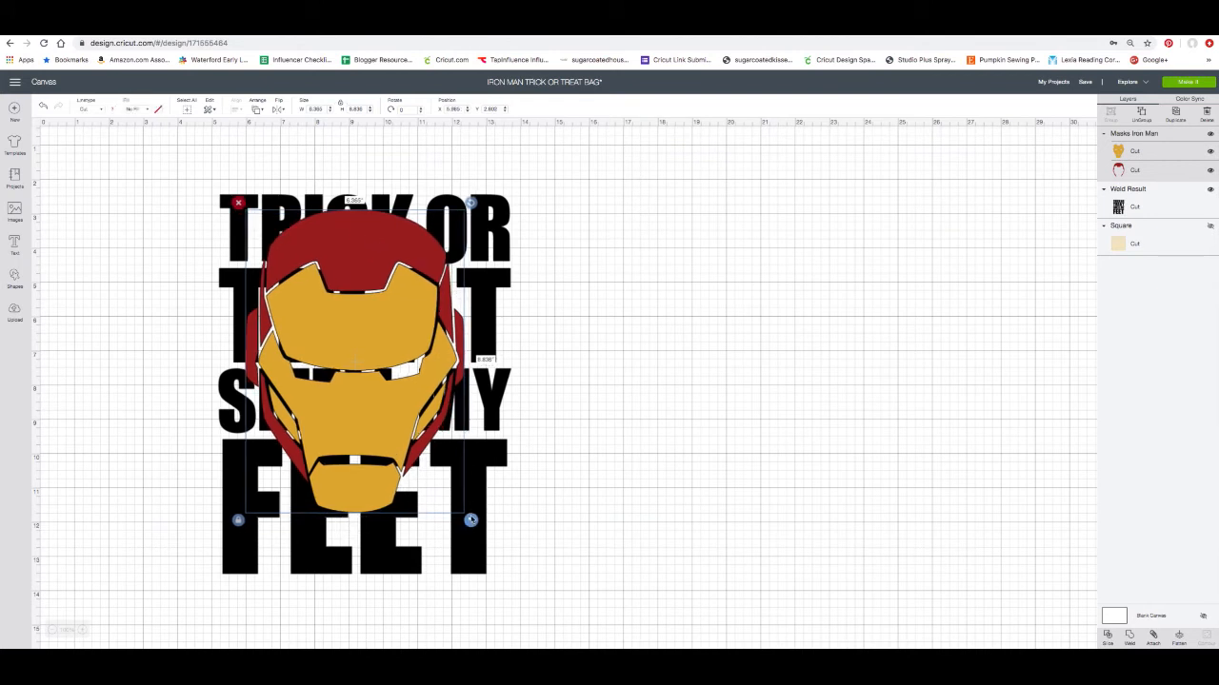
drag(471, 519, 478, 557)
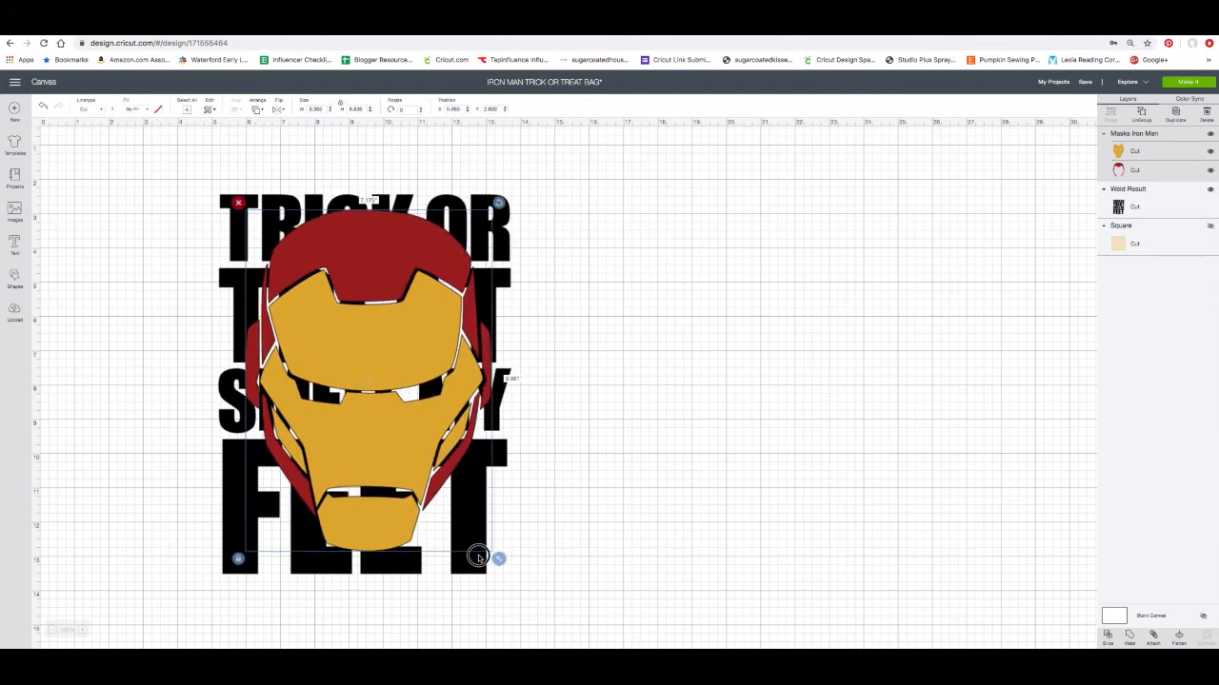
drag(397, 330, 390, 332)
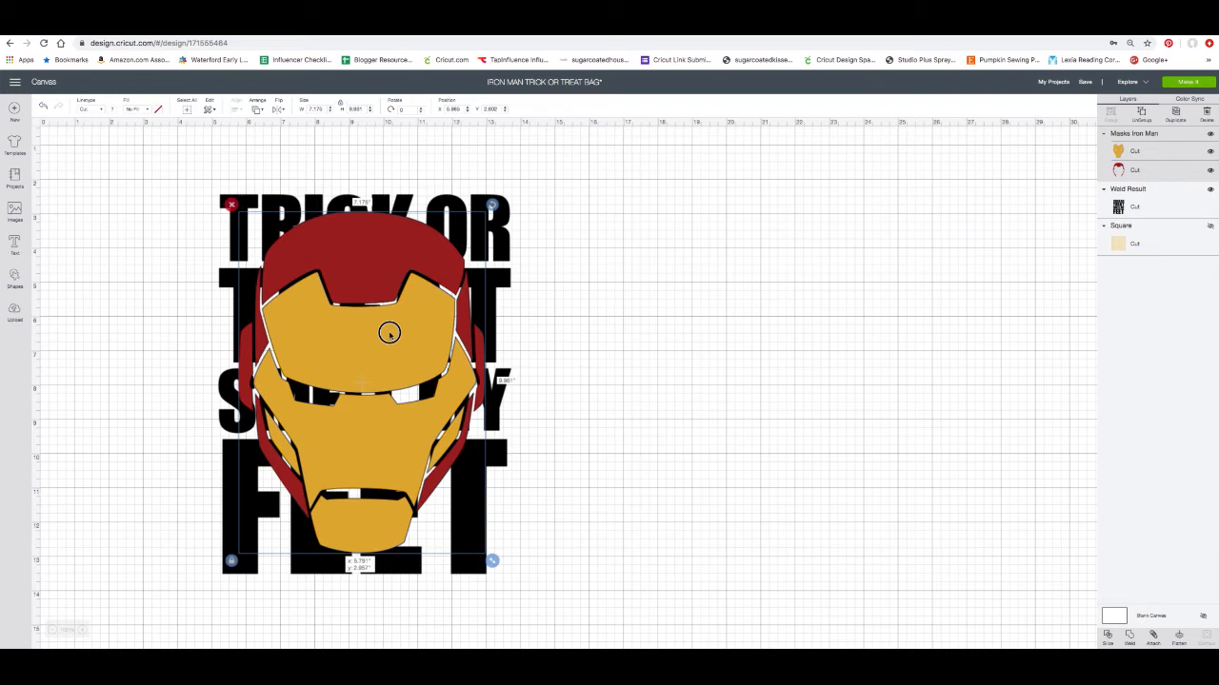
drag(390, 332, 387, 332)
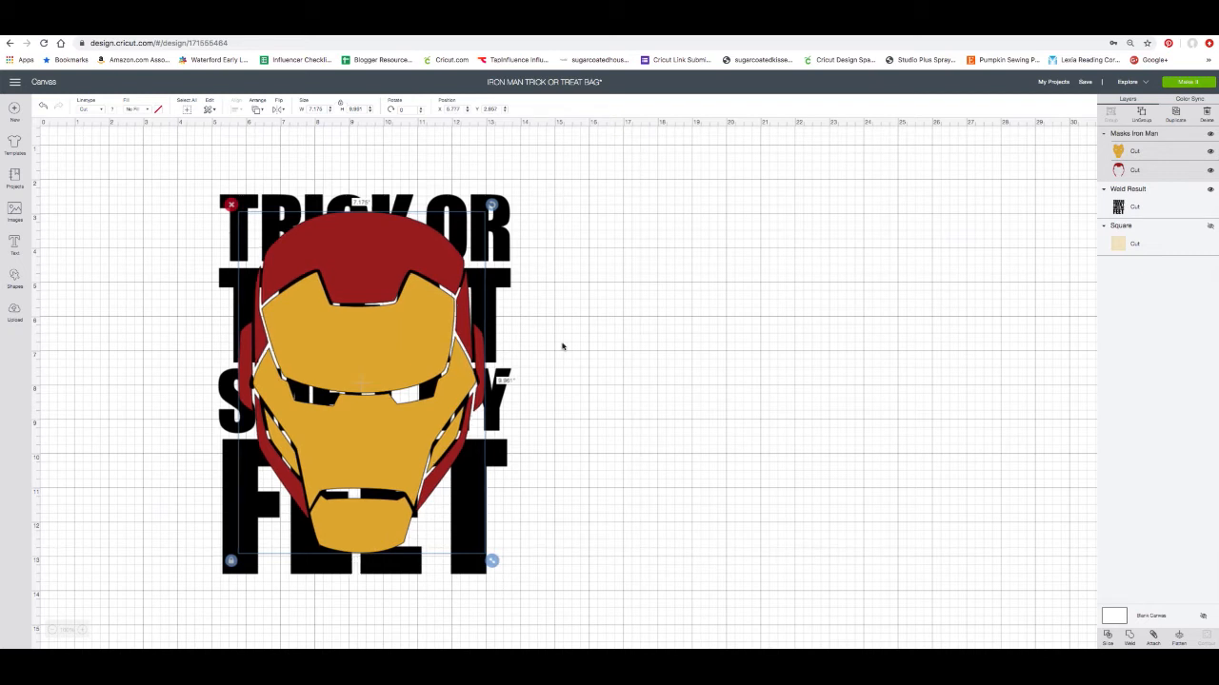
Step: Ungroup the Iron Man mask and move the gold face off the lettering to the empty canvas beside it
right_click(430, 330)
click(442, 349)
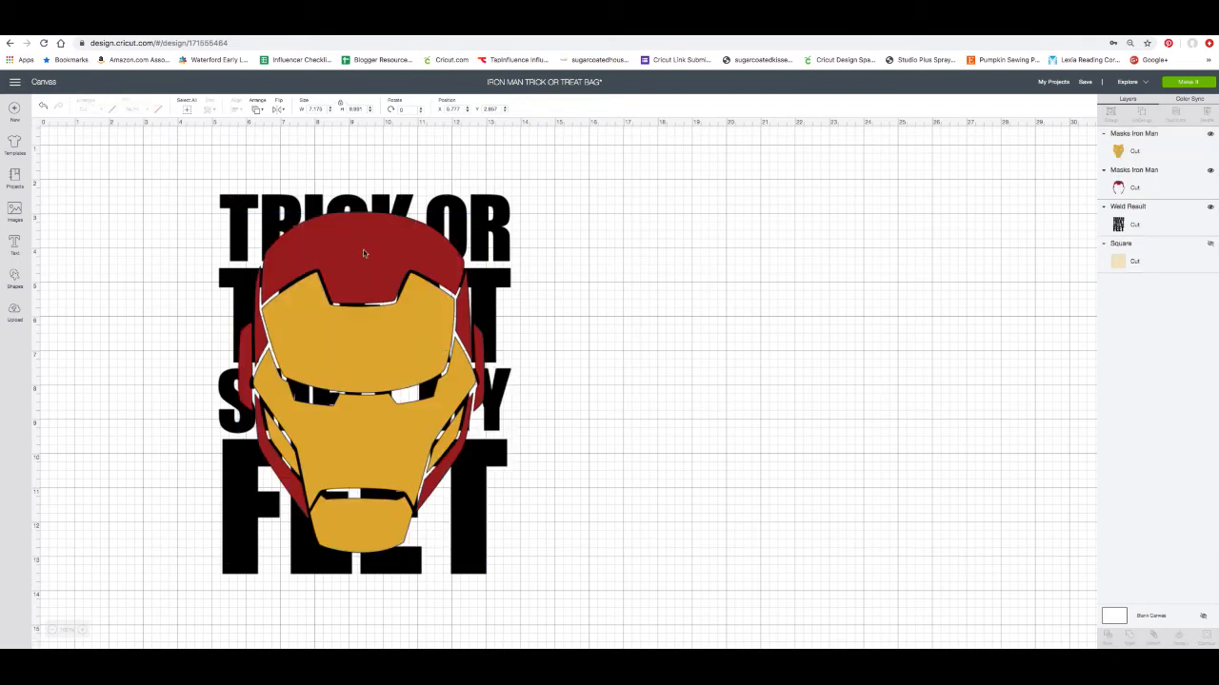
drag(375, 354, 756, 336)
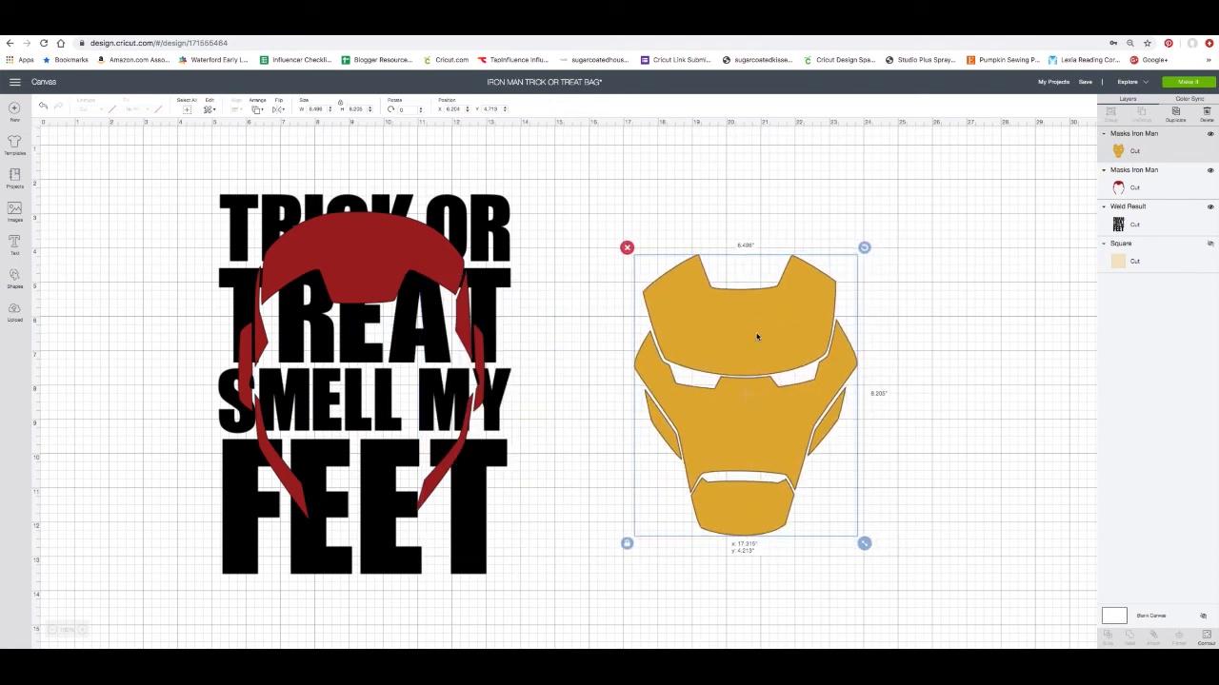
Step: Slice the dark red helmet layer with the welded lettering
drag(170, 159, 550, 596)
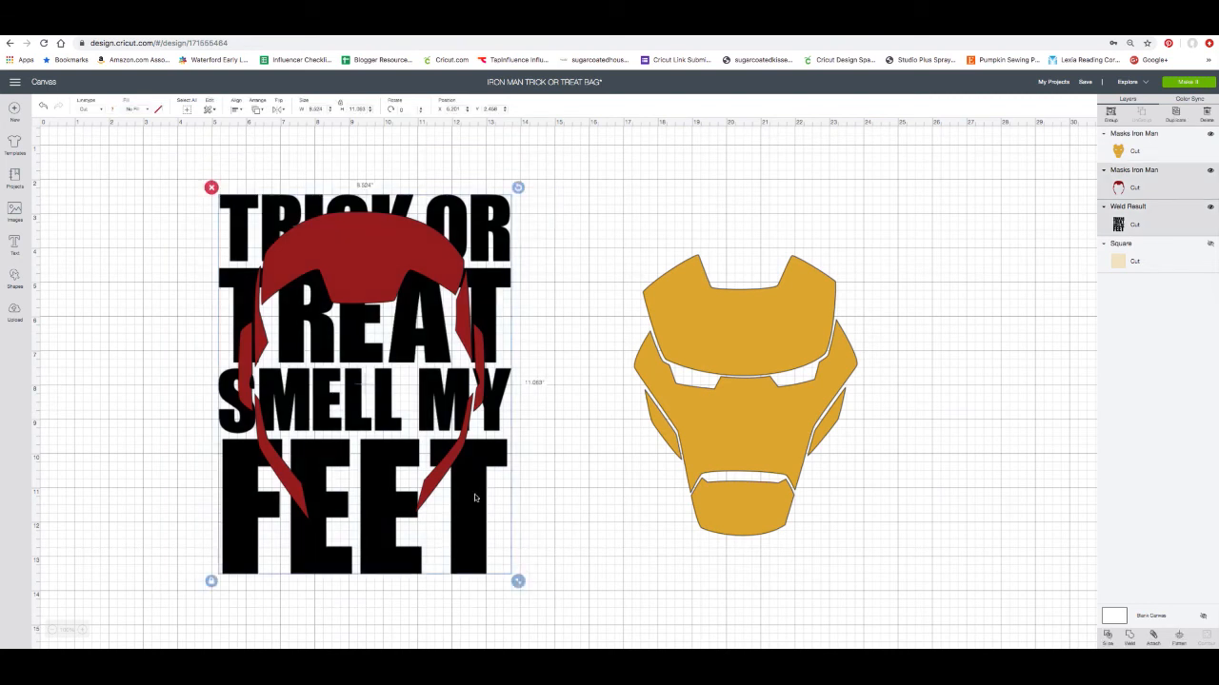
right_click(473, 455)
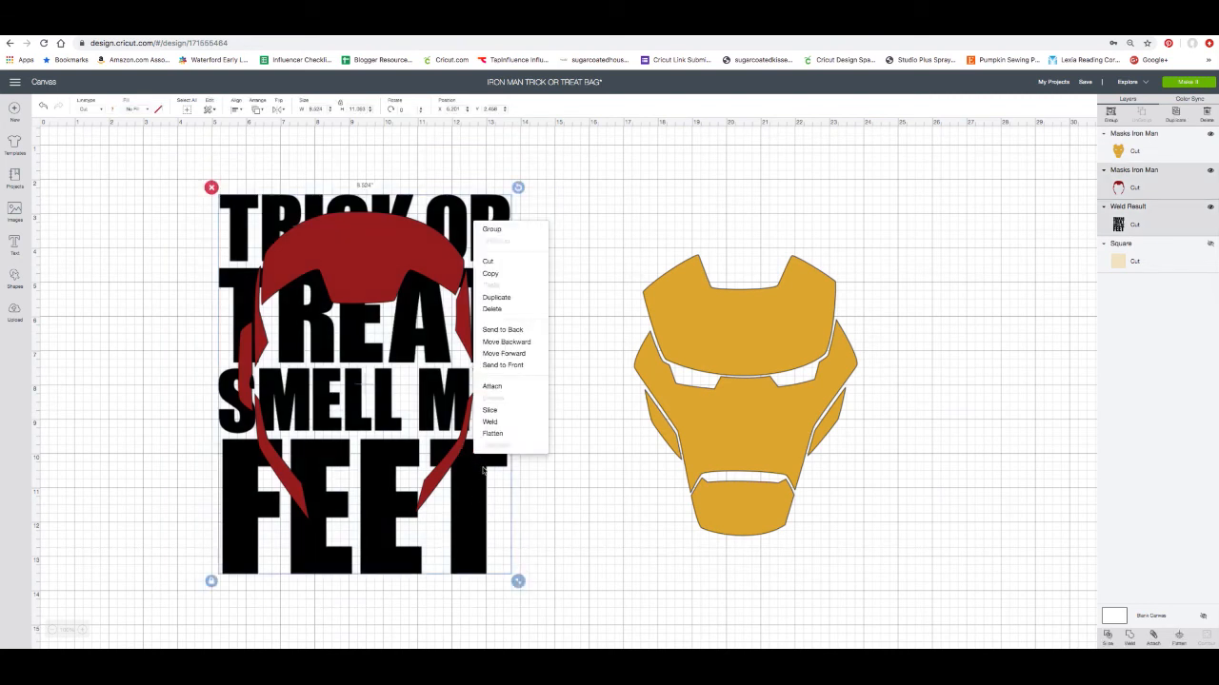
click(497, 413)
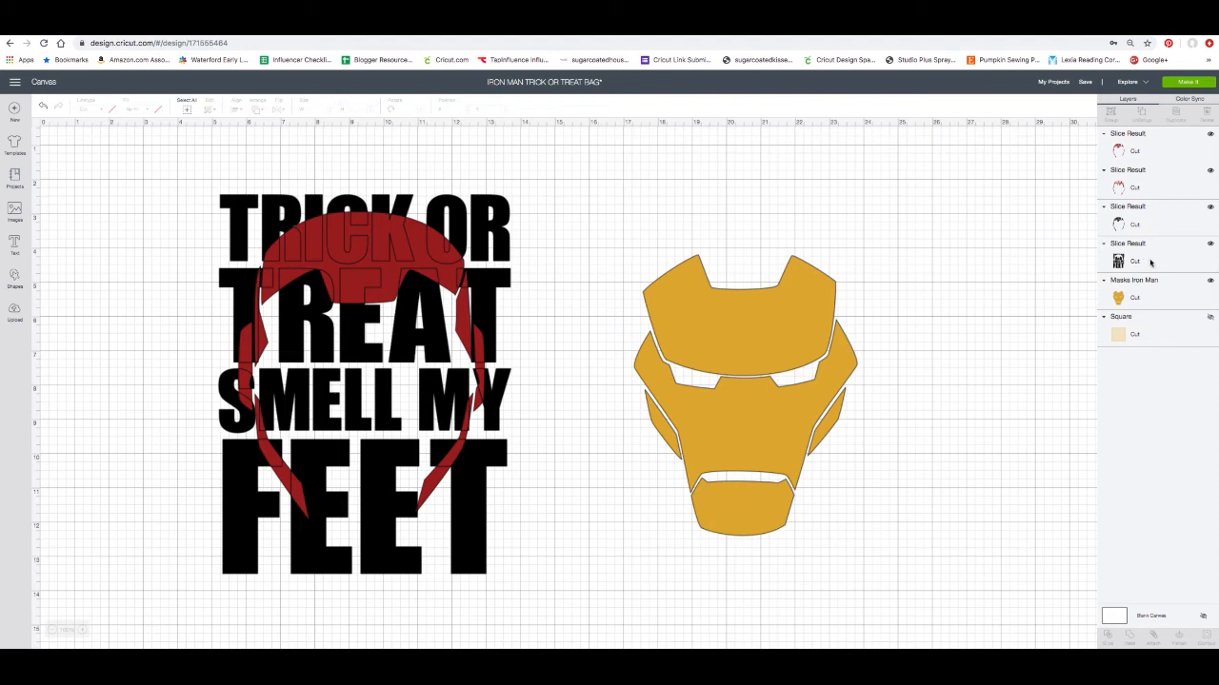
Step: Send the black helmet-shaped slice result to the front of the other pieces
click(1139, 221)
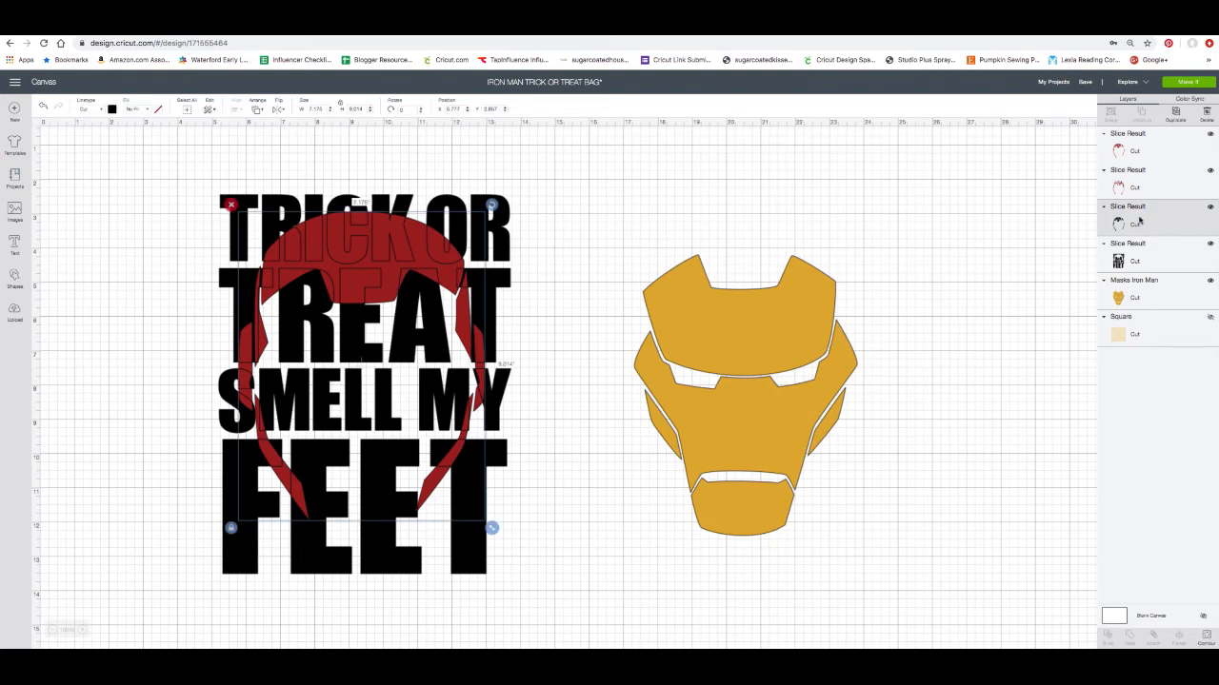
right_click(1139, 221)
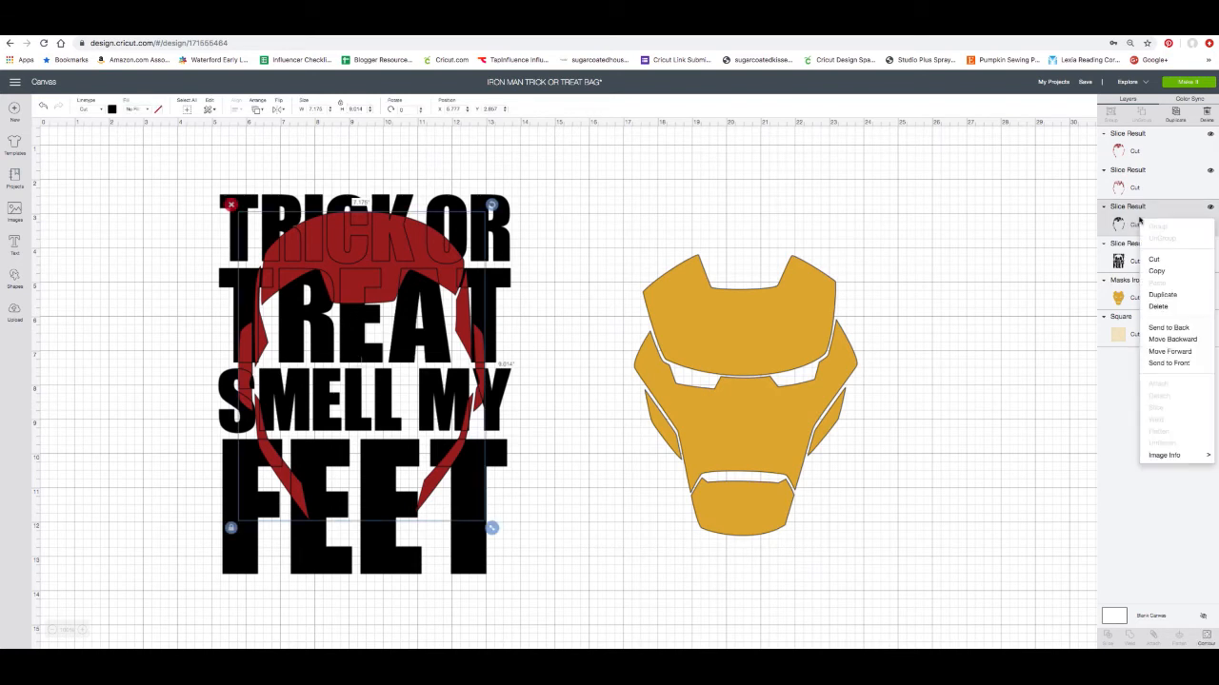
click(1162, 364)
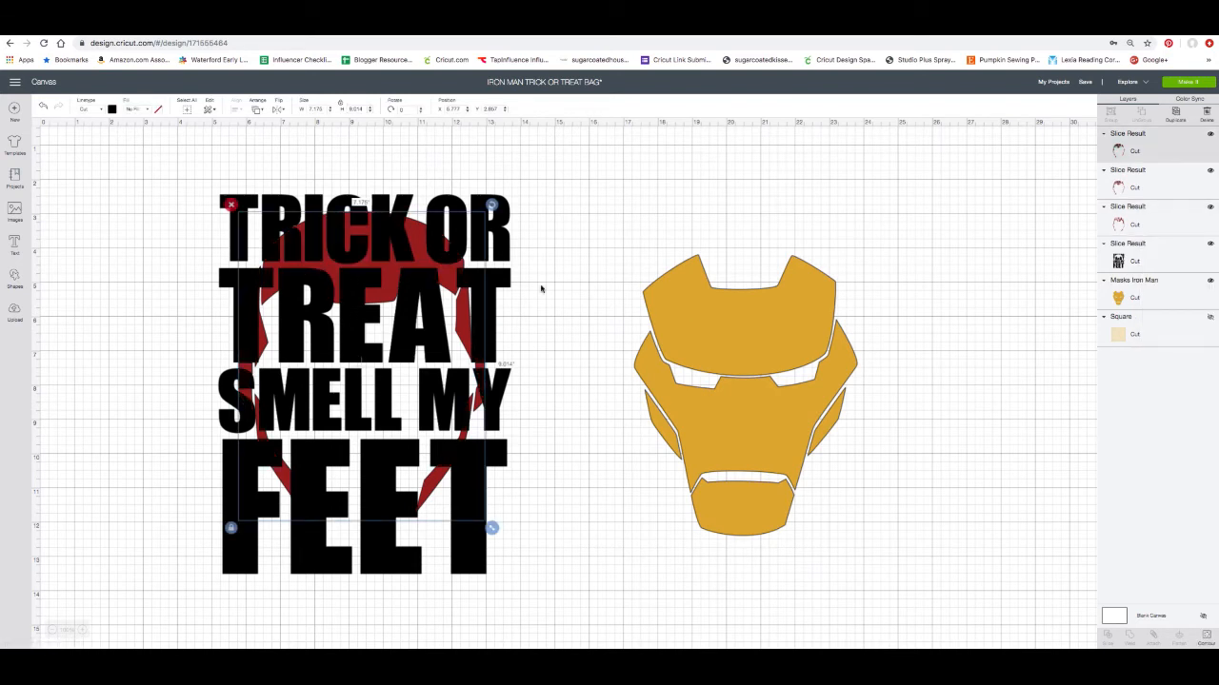
Step: Delete the black helmet-shaped slice result and the red helmet leftovers lying outside the letters, bringing the red piece to the front first
drag(386, 233, 708, 197)
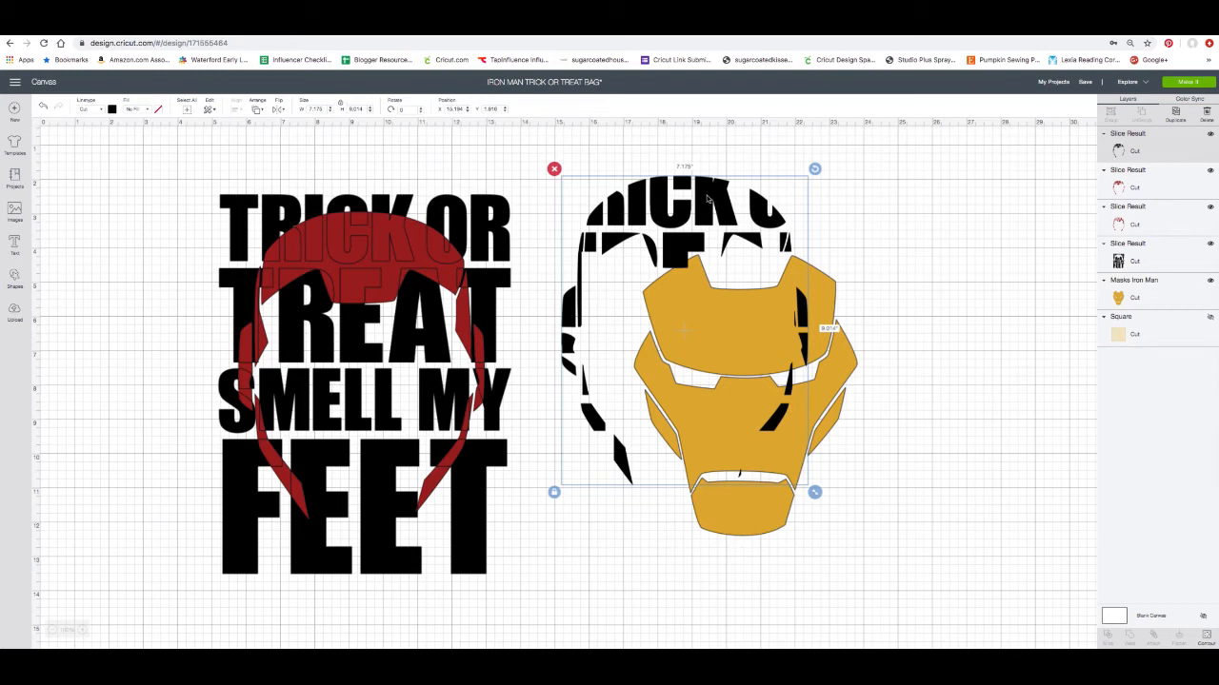
key(Delete)
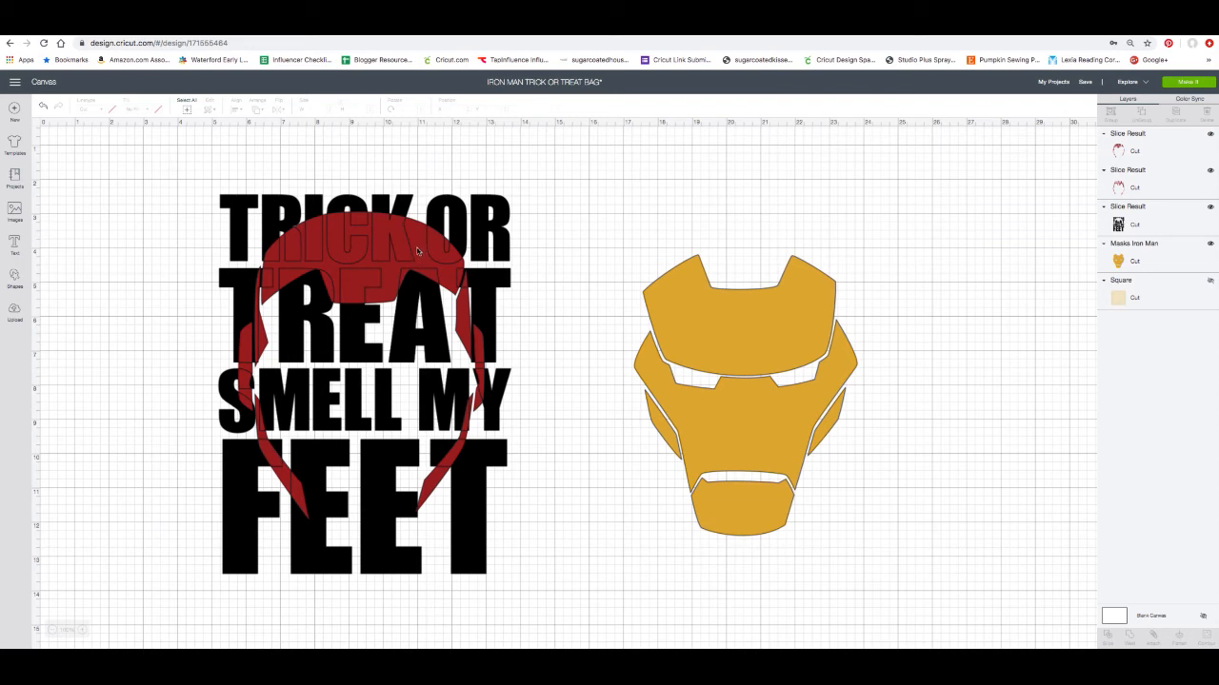
click(1134, 187)
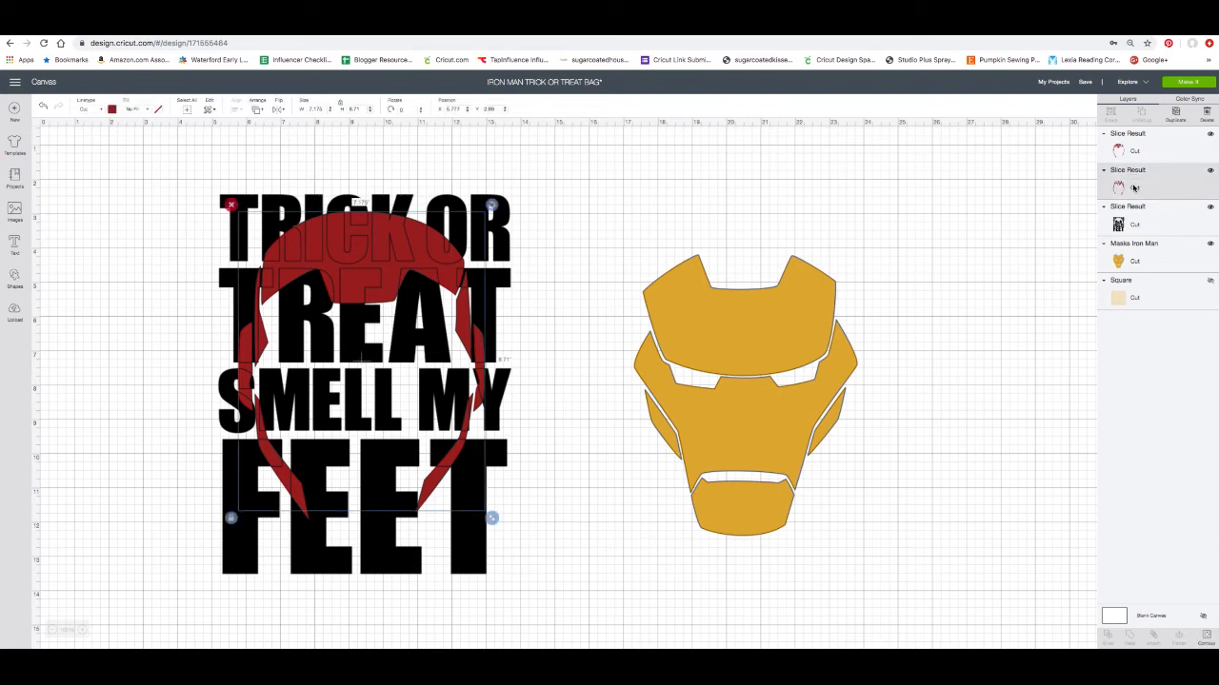
right_click(1134, 187)
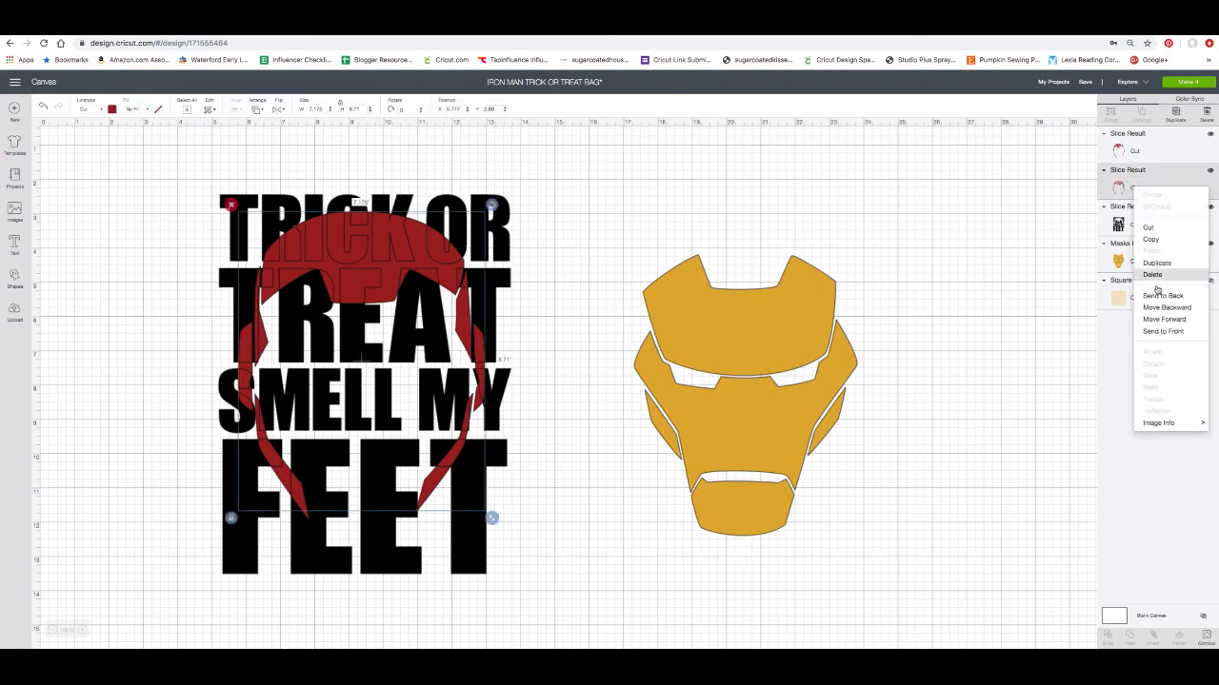
click(1159, 330)
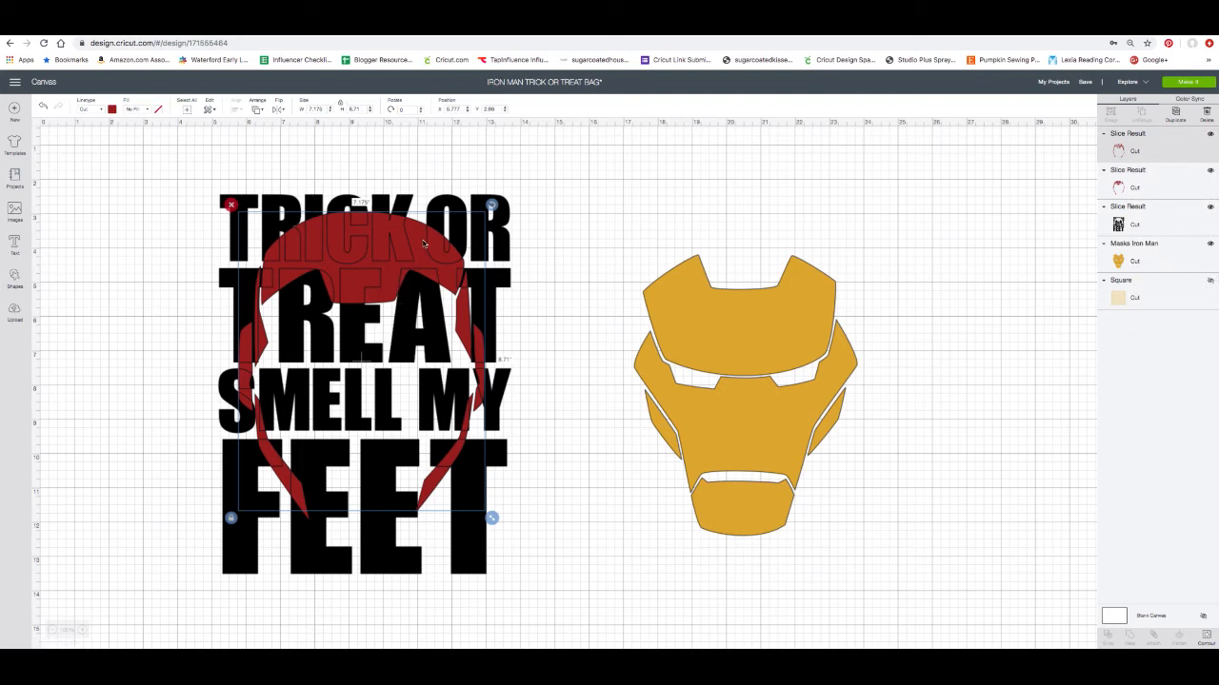
drag(412, 235, 735, 217)
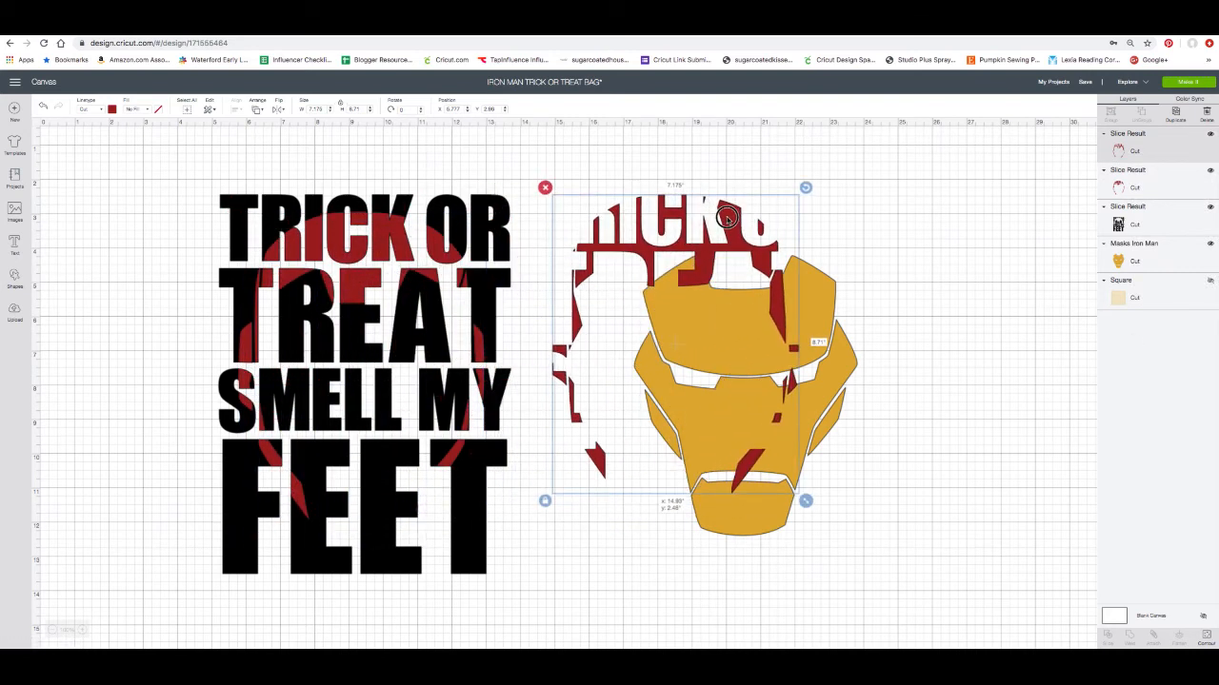
key(Delete)
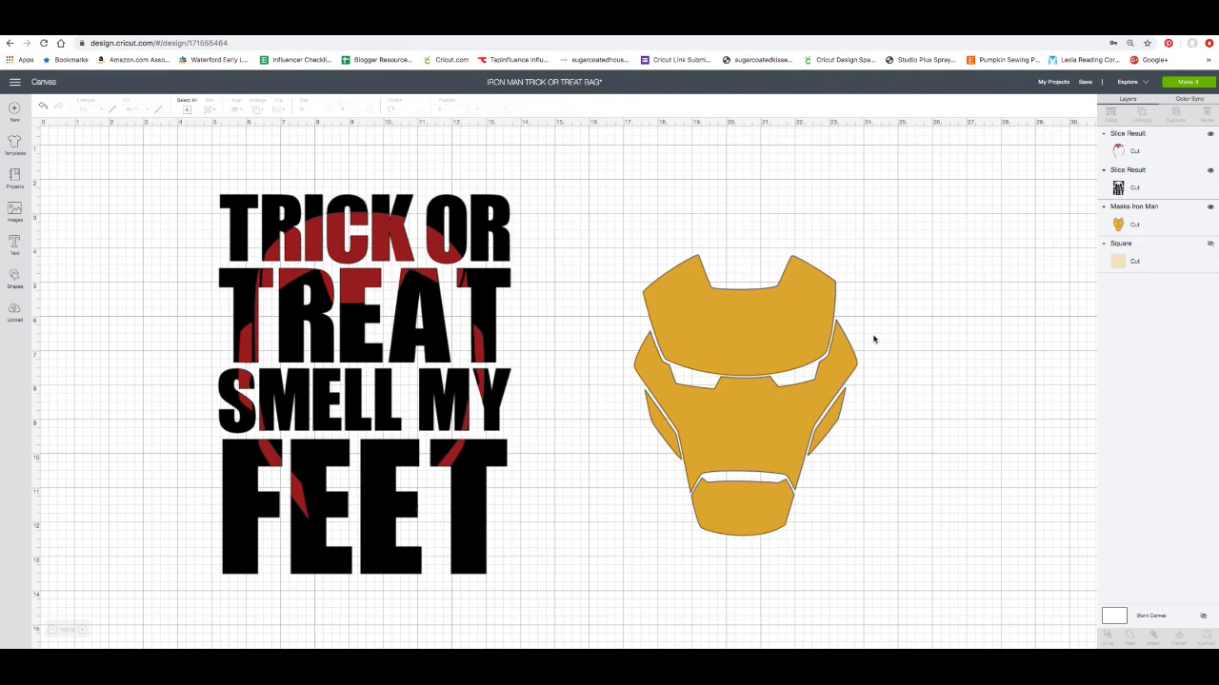
Step: Bring the gold Iron Man face to the front and place it over the lettering inside the red helmet, at about X 6.18, Y 4.7
scroll(838, 341, up, 1)
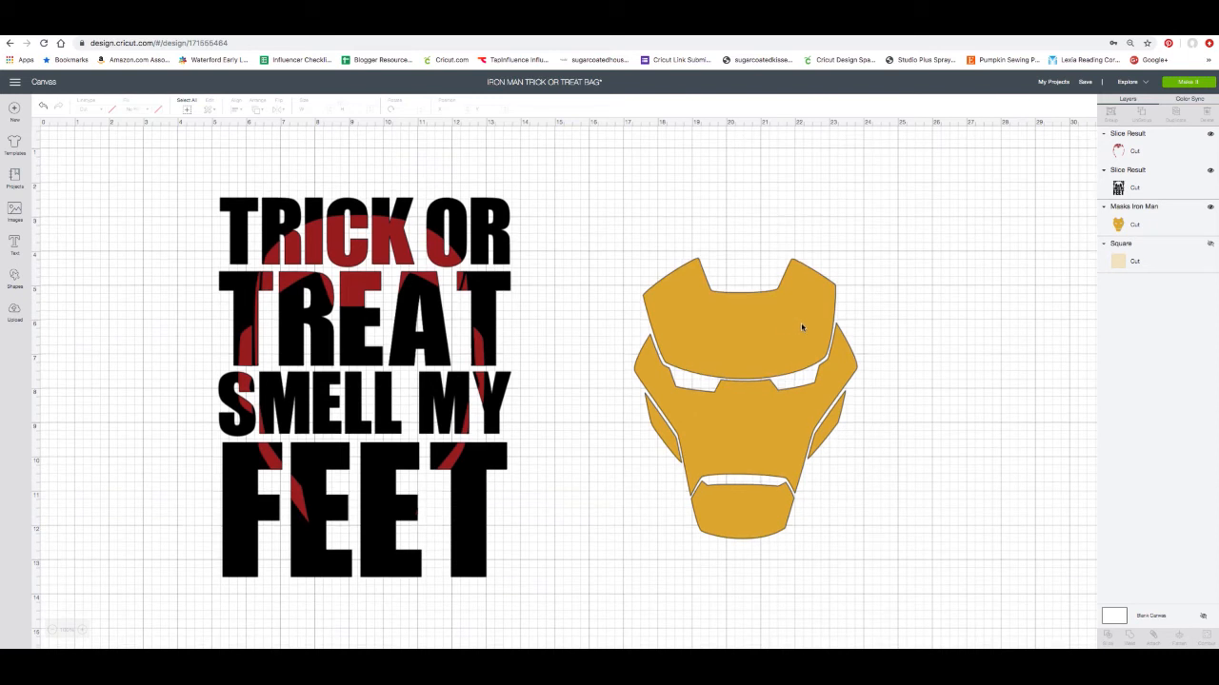
drag(801, 323, 434, 348)
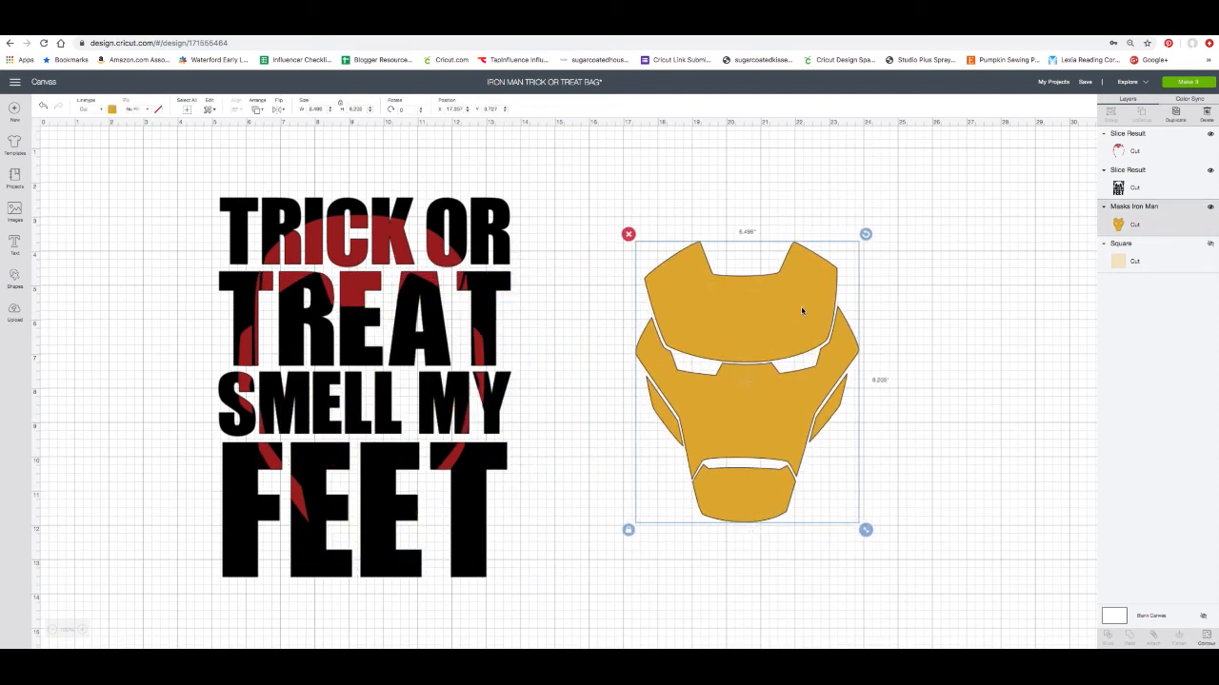
drag(794, 308, 724, 275)
right_click(725, 276)
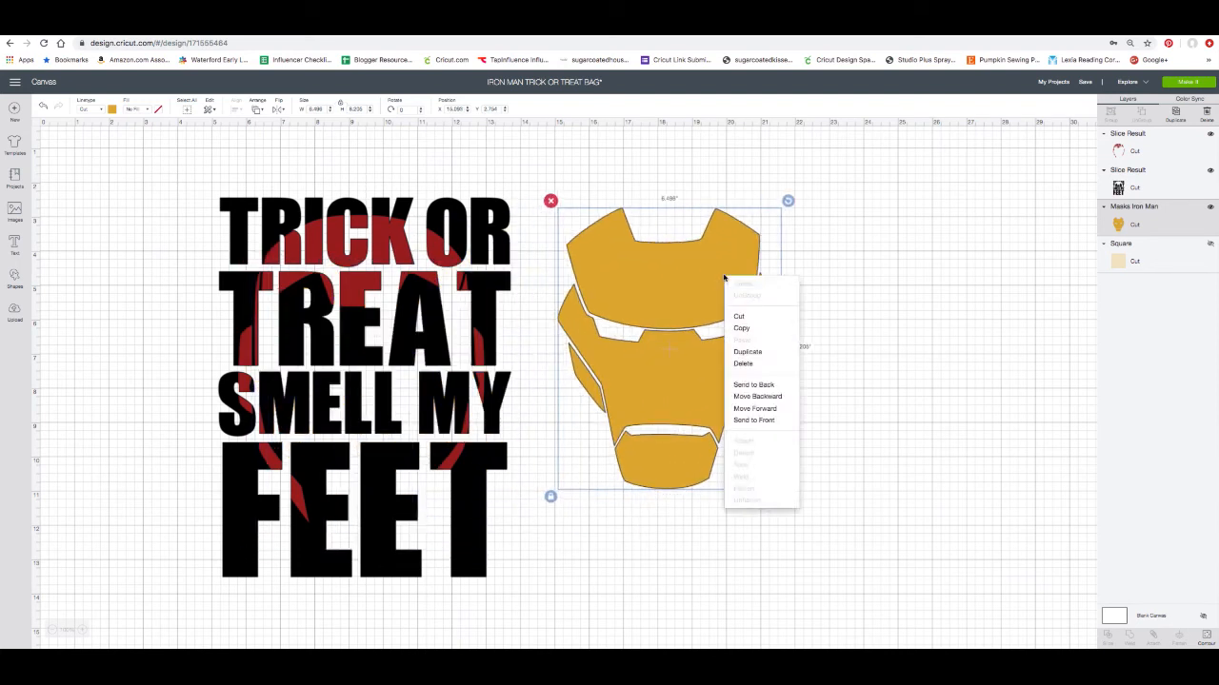
click(766, 421)
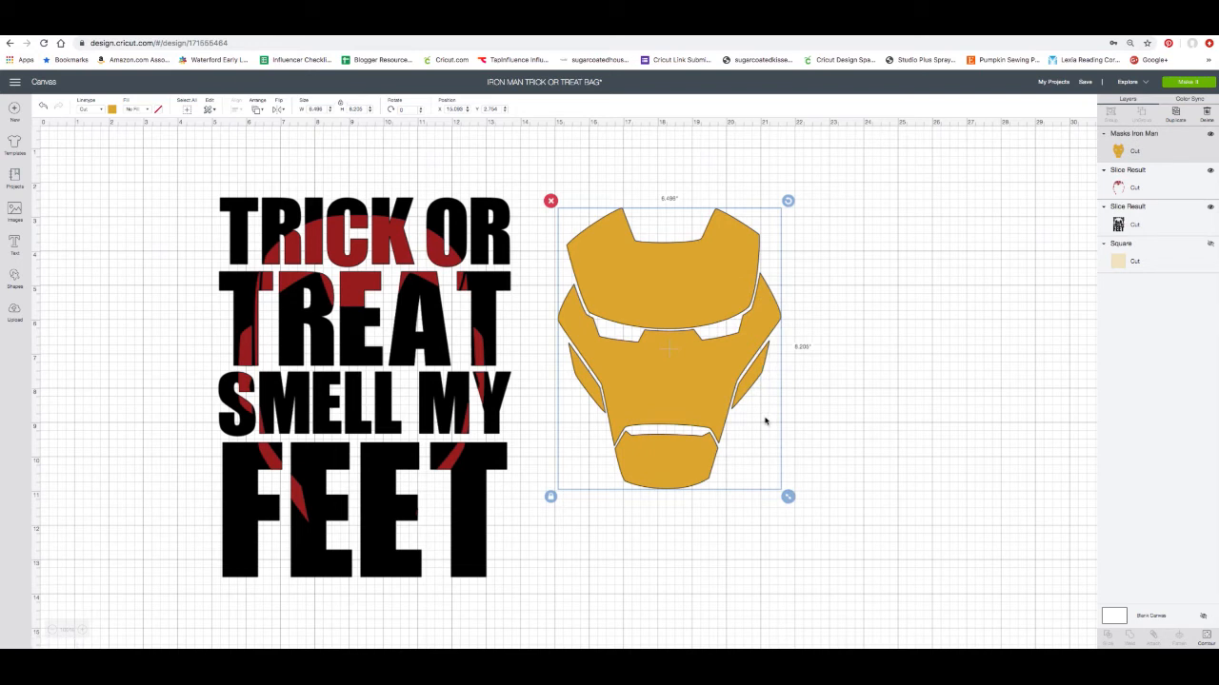
drag(728, 268, 423, 333)
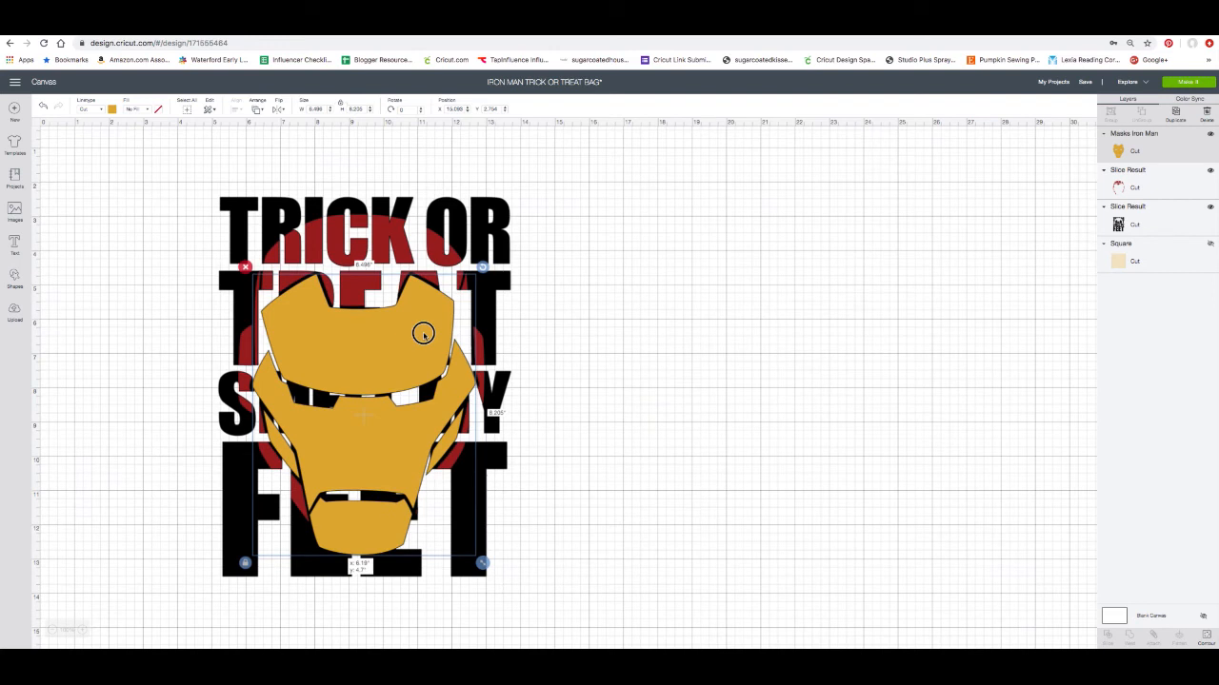
drag(423, 333, 423, 334)
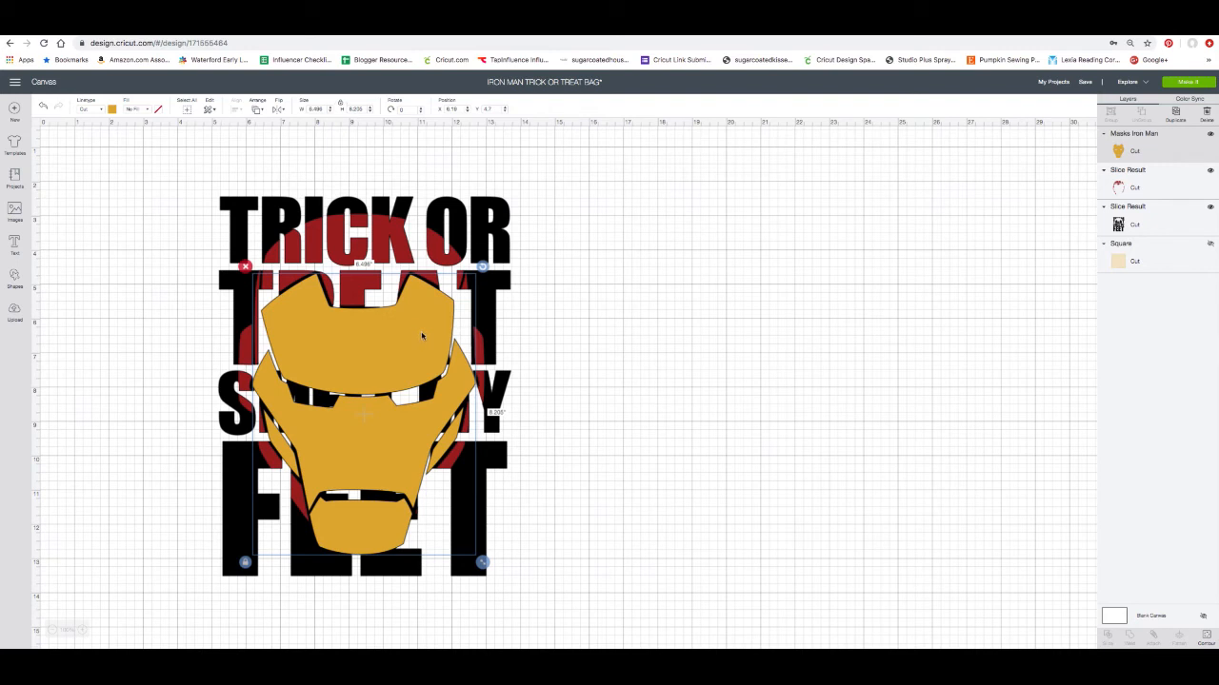
Step: Move the red helmet letter pieces off the lettering to the empty canvas beside it
scroll(386, 247, down, 1)
click(387, 244)
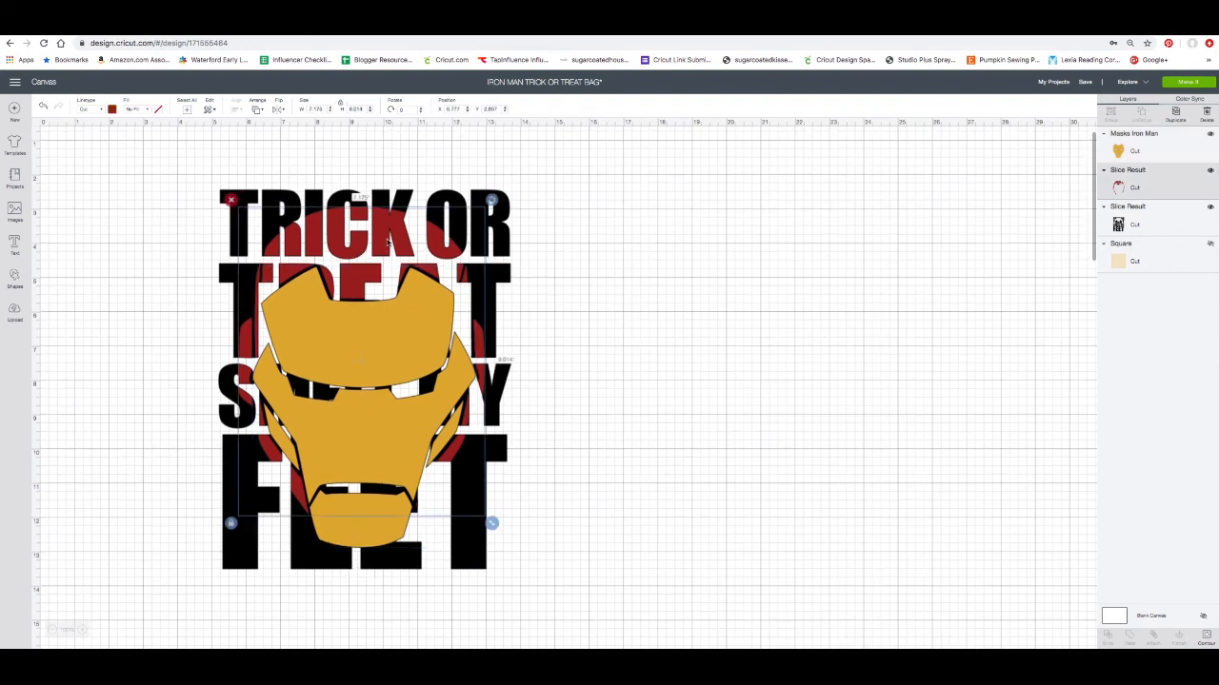
drag(384, 225, 736, 207)
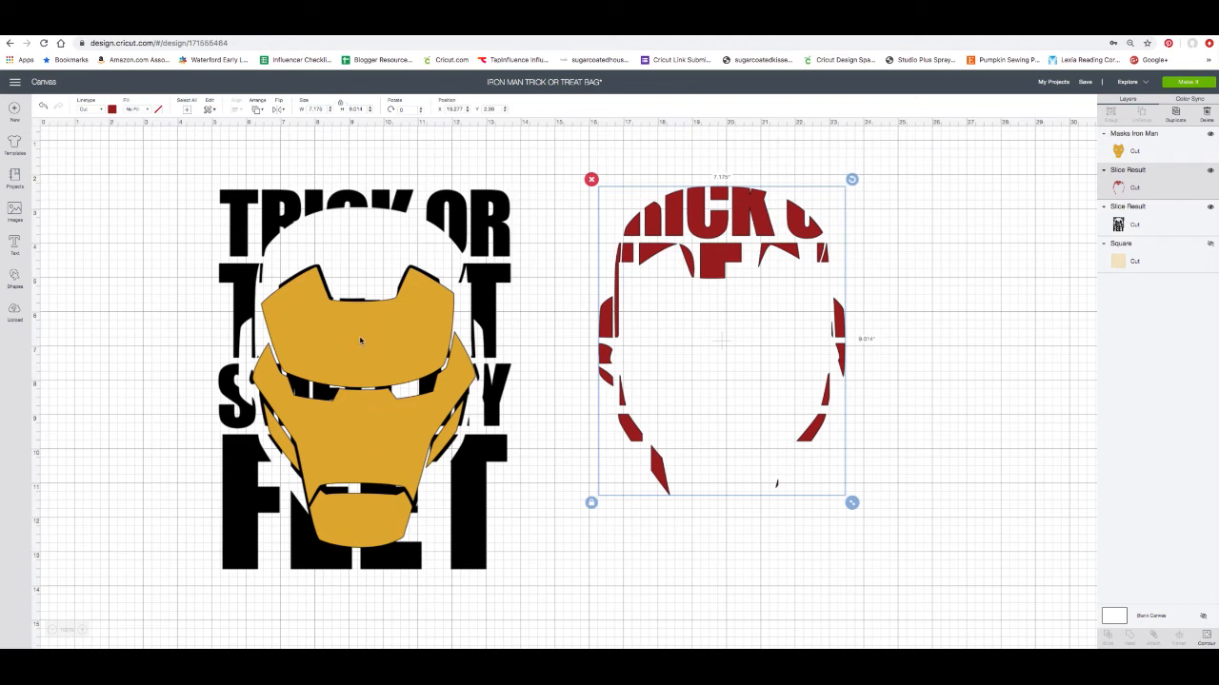
Step: Slice the gold face with the black lettering
drag(166, 157, 539, 604)
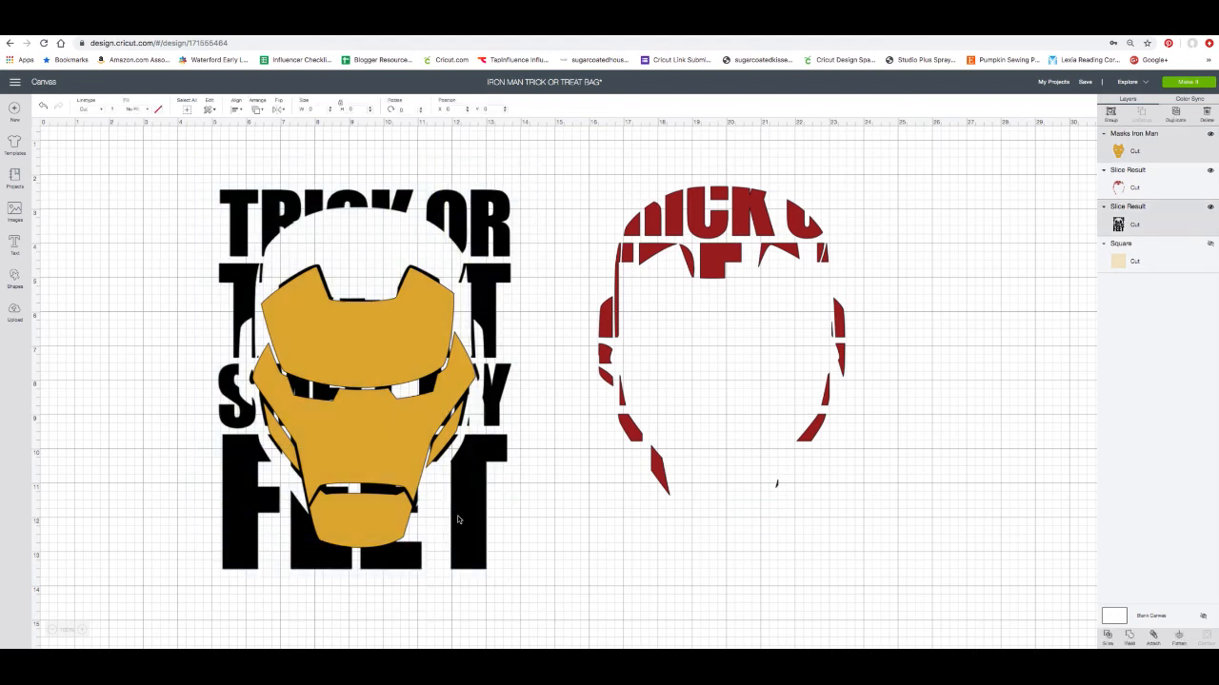
right_click(478, 457)
click(496, 411)
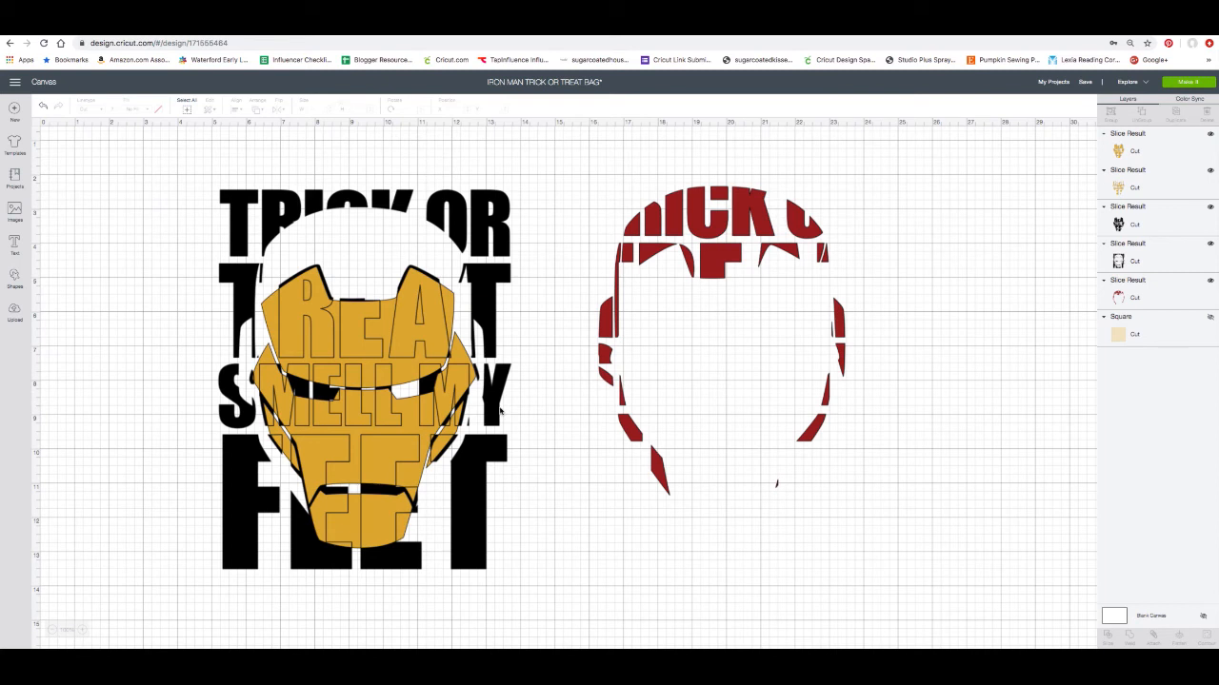
Step: Bring the black face-shaped slice result to the front, move it off the lettering and delete it
click(1136, 222)
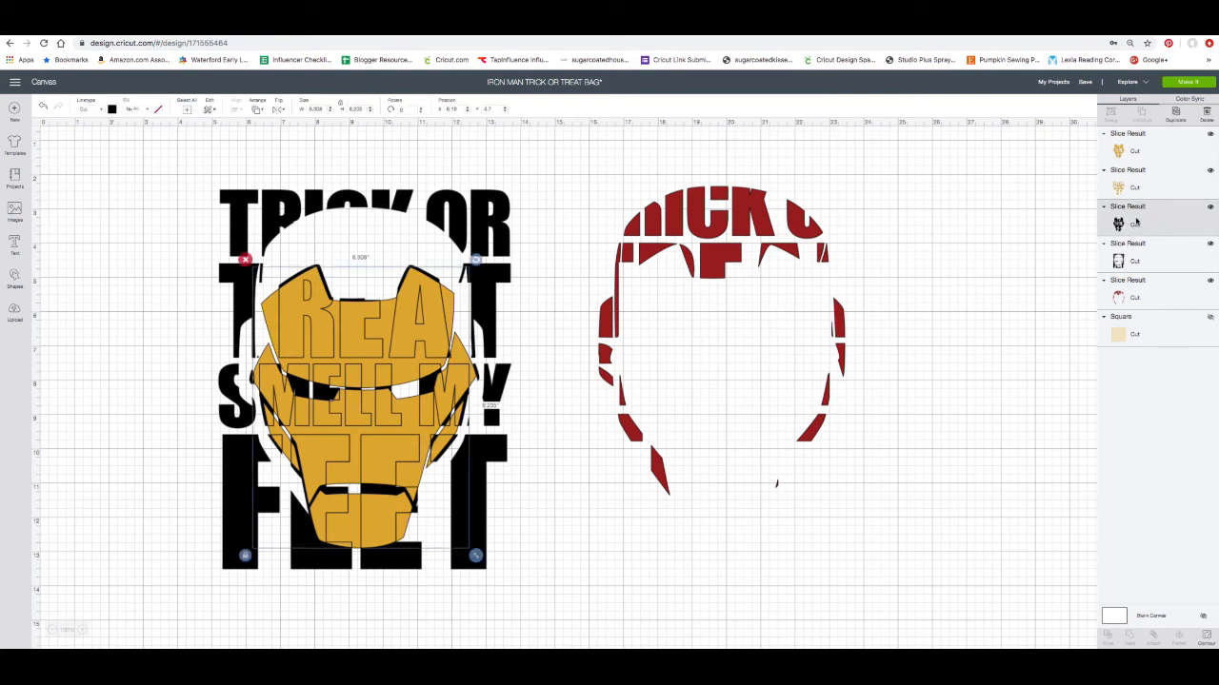
right_click(1136, 222)
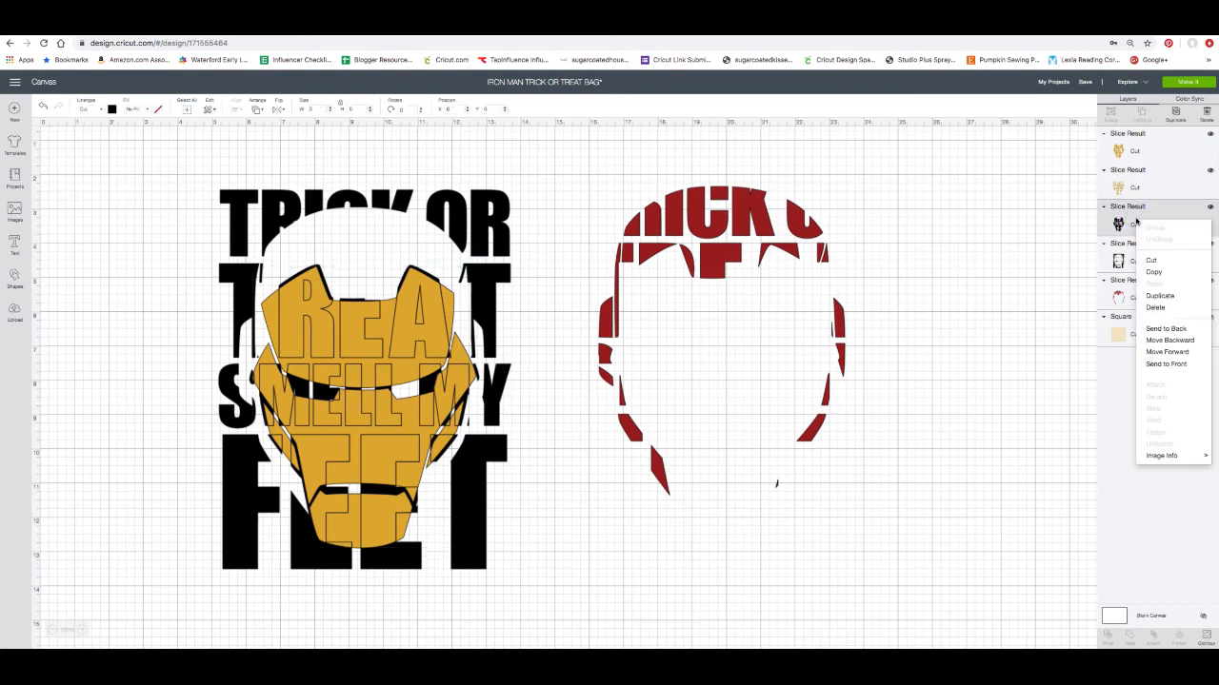
click(1156, 362)
drag(417, 333, 886, 357)
key(Delete)
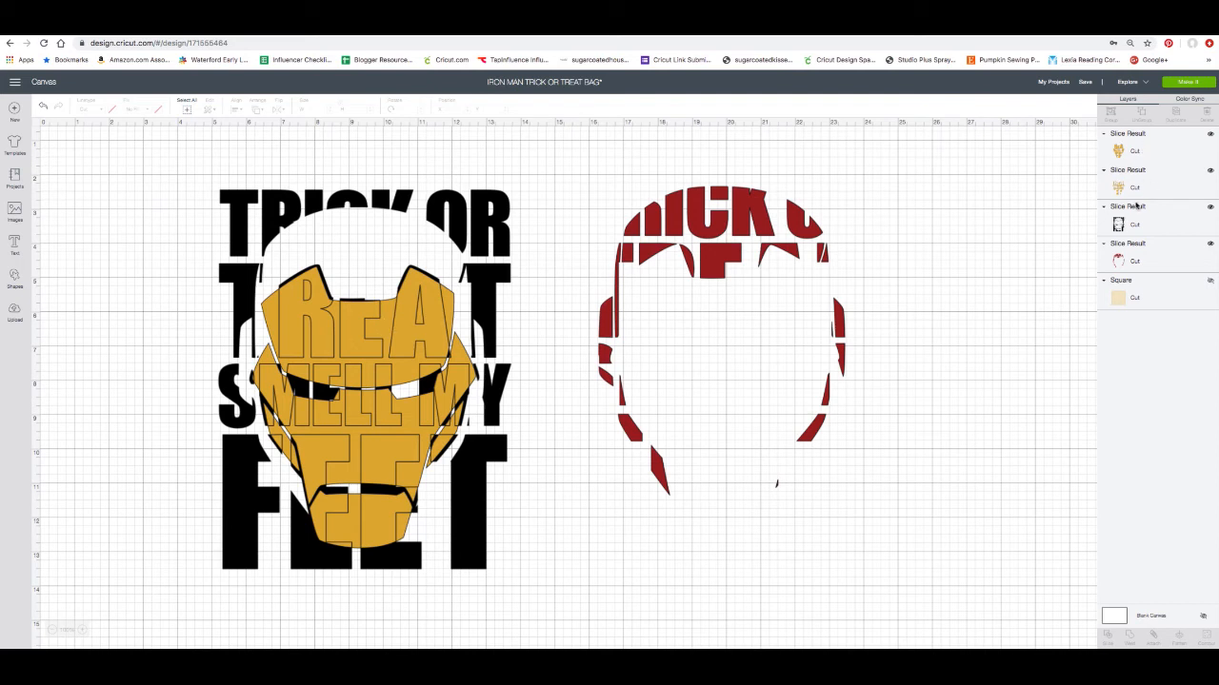
Step: Bring the gold leftovers between the letters to the front, move them off the design and delete them
click(1134, 188)
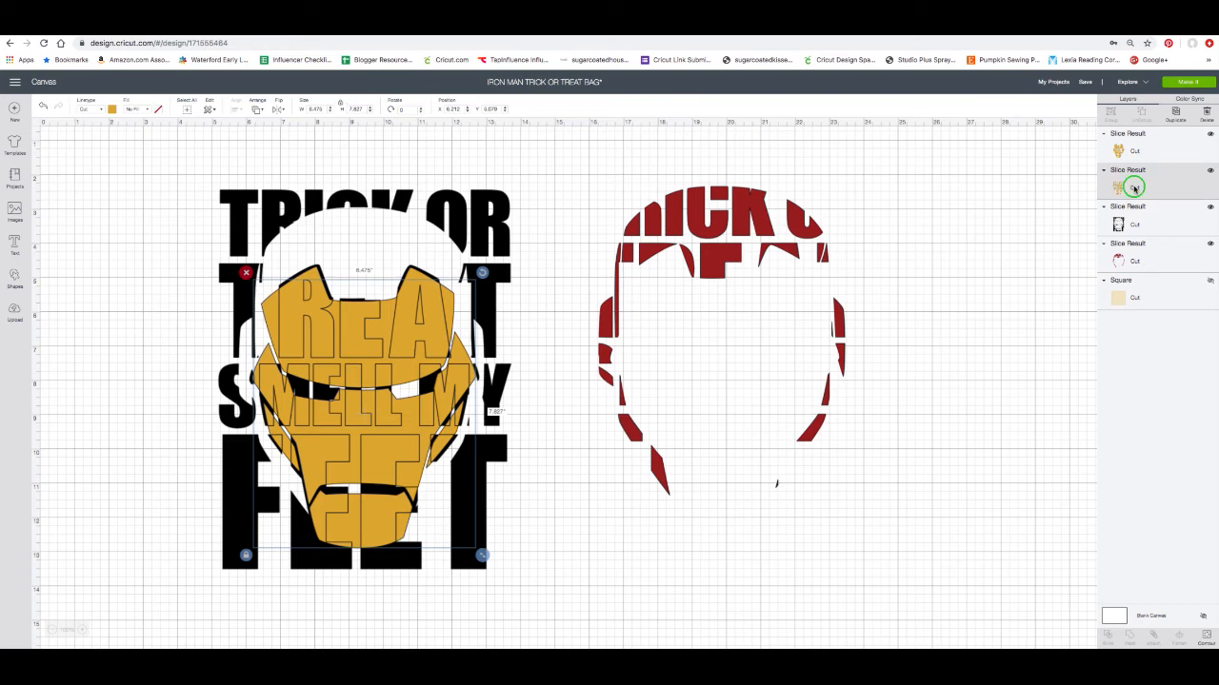
right_click(1134, 188)
click(1153, 326)
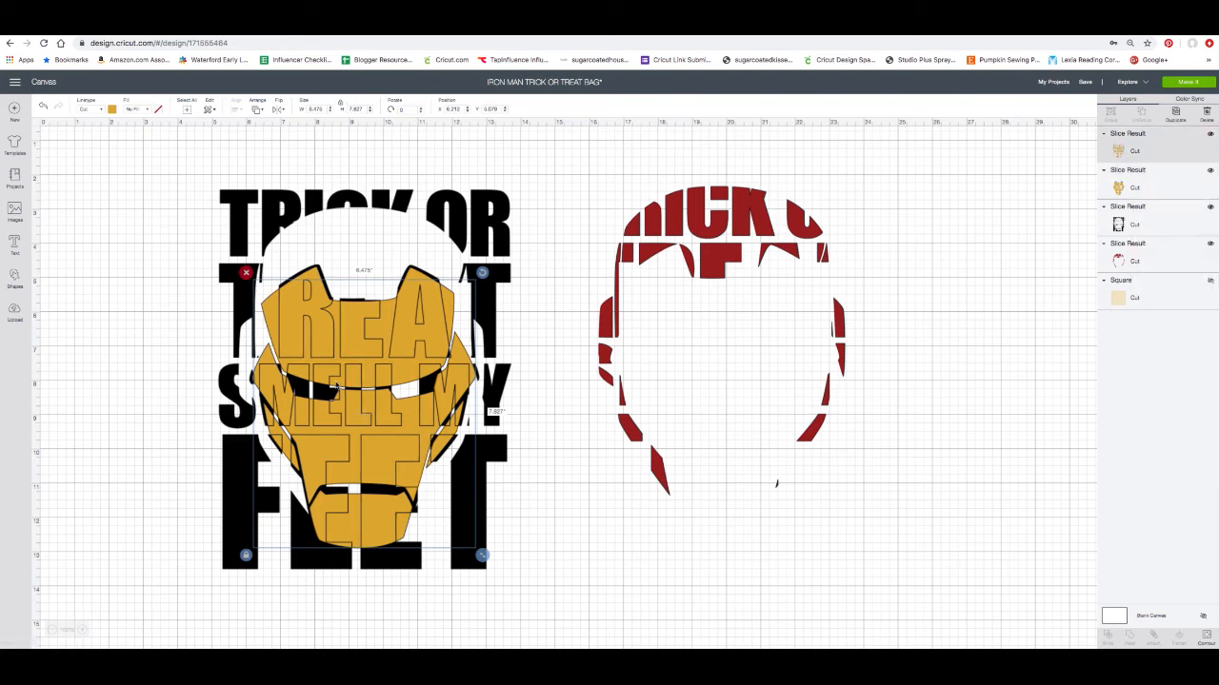
drag(382, 324, 815, 370)
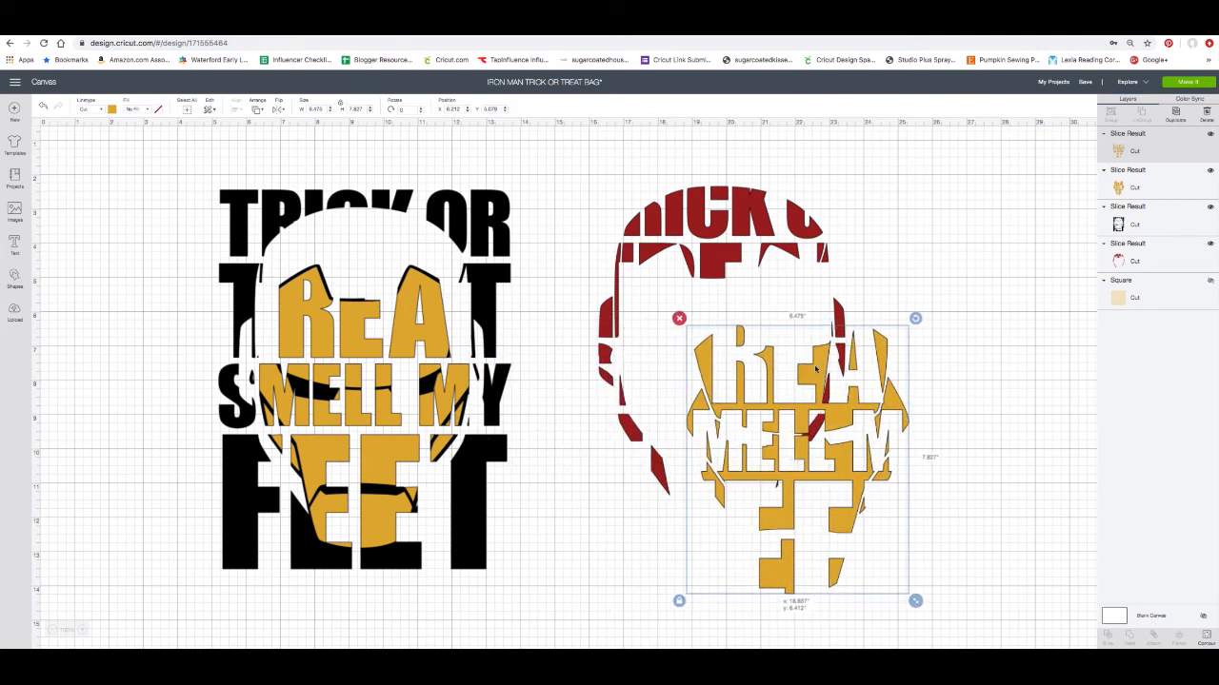
key(Delete)
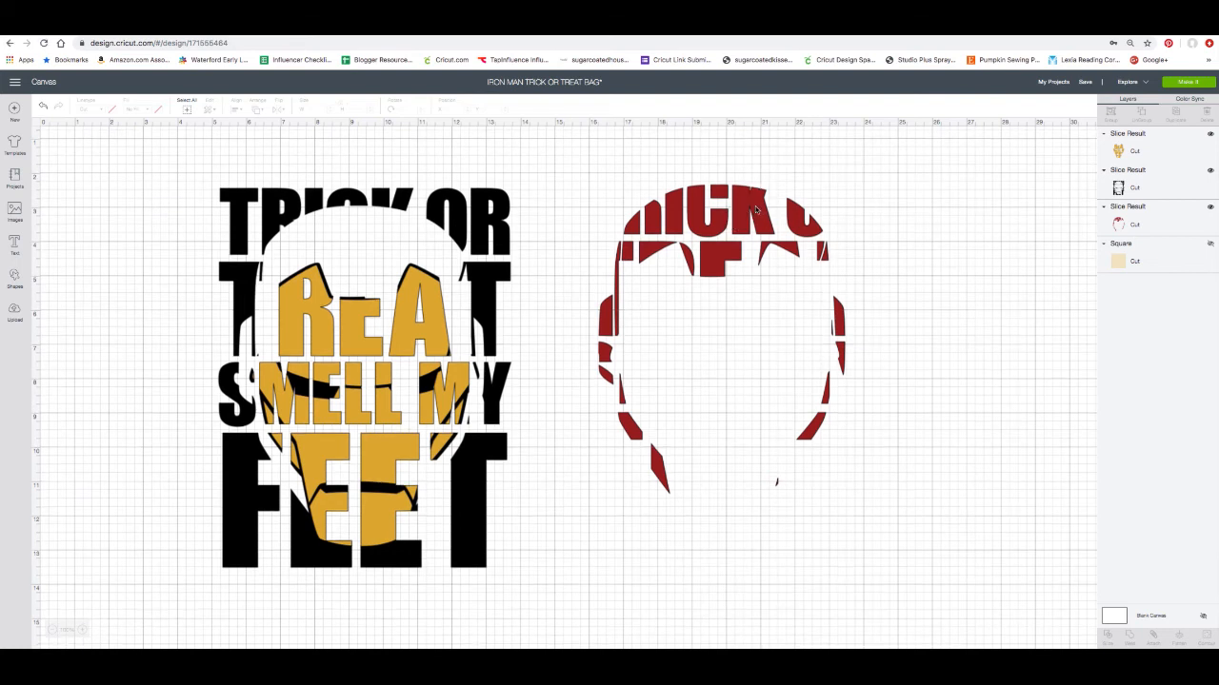
Step: Move the red helmet pieces back into the matching gaps of the black lettering and align them with the letters
drag(746, 213, 393, 229)
click(391, 229)
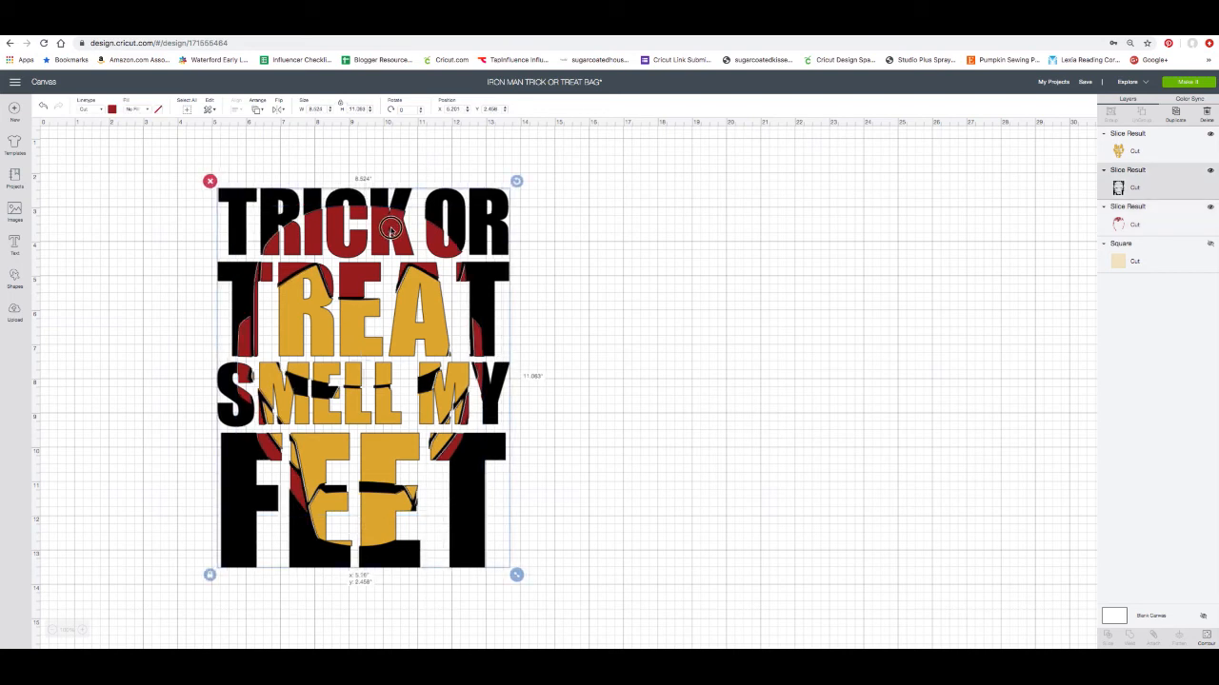
drag(390, 228, 392, 229)
click(698, 344)
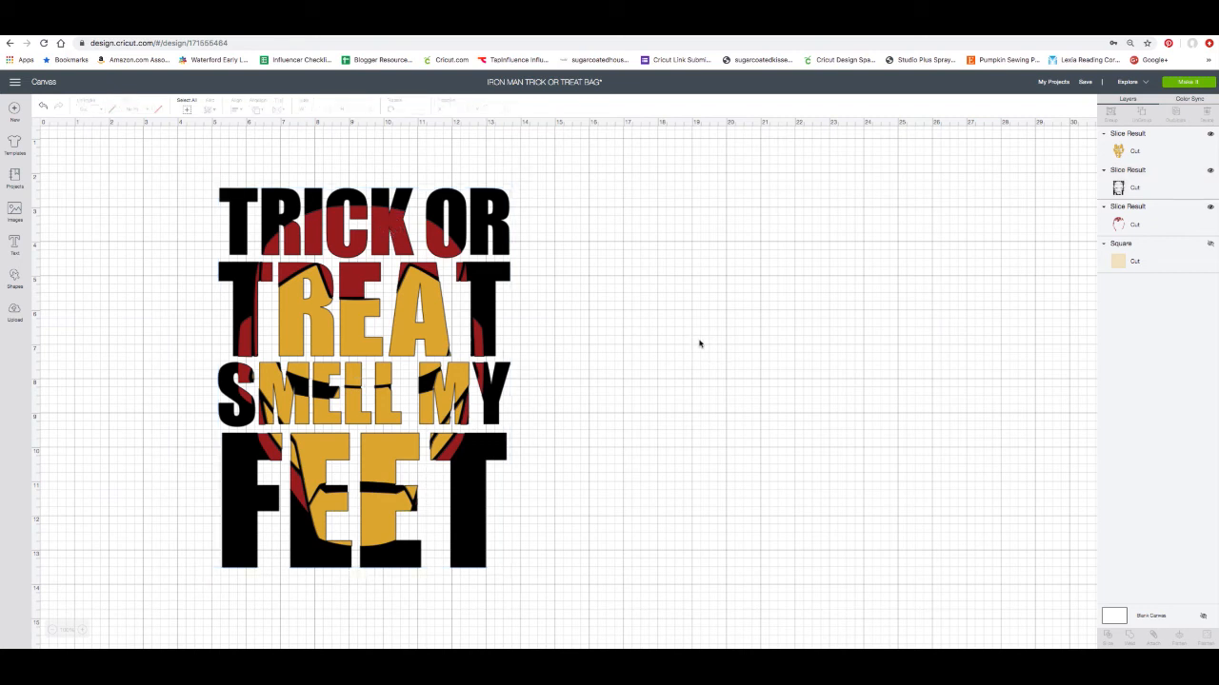